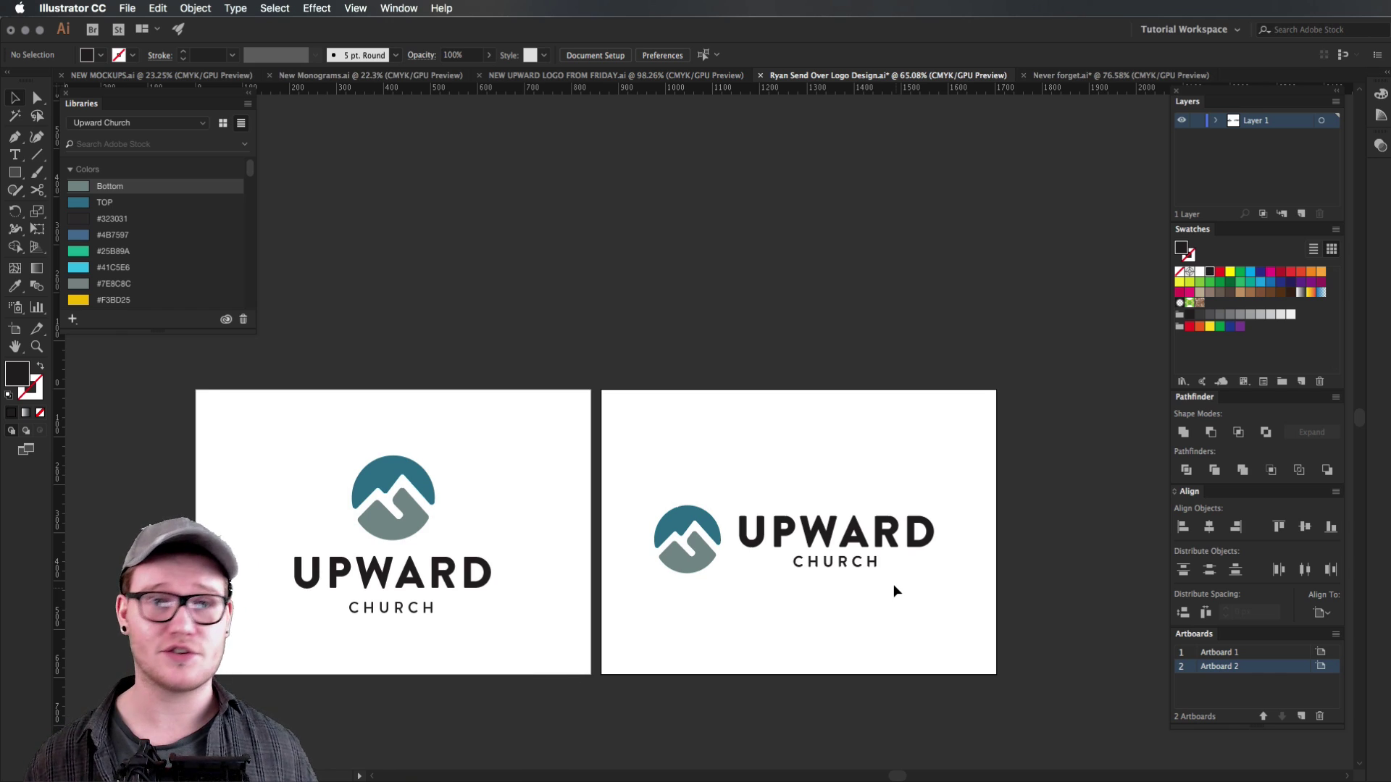
left_click_drag(893, 584, 610, 521)
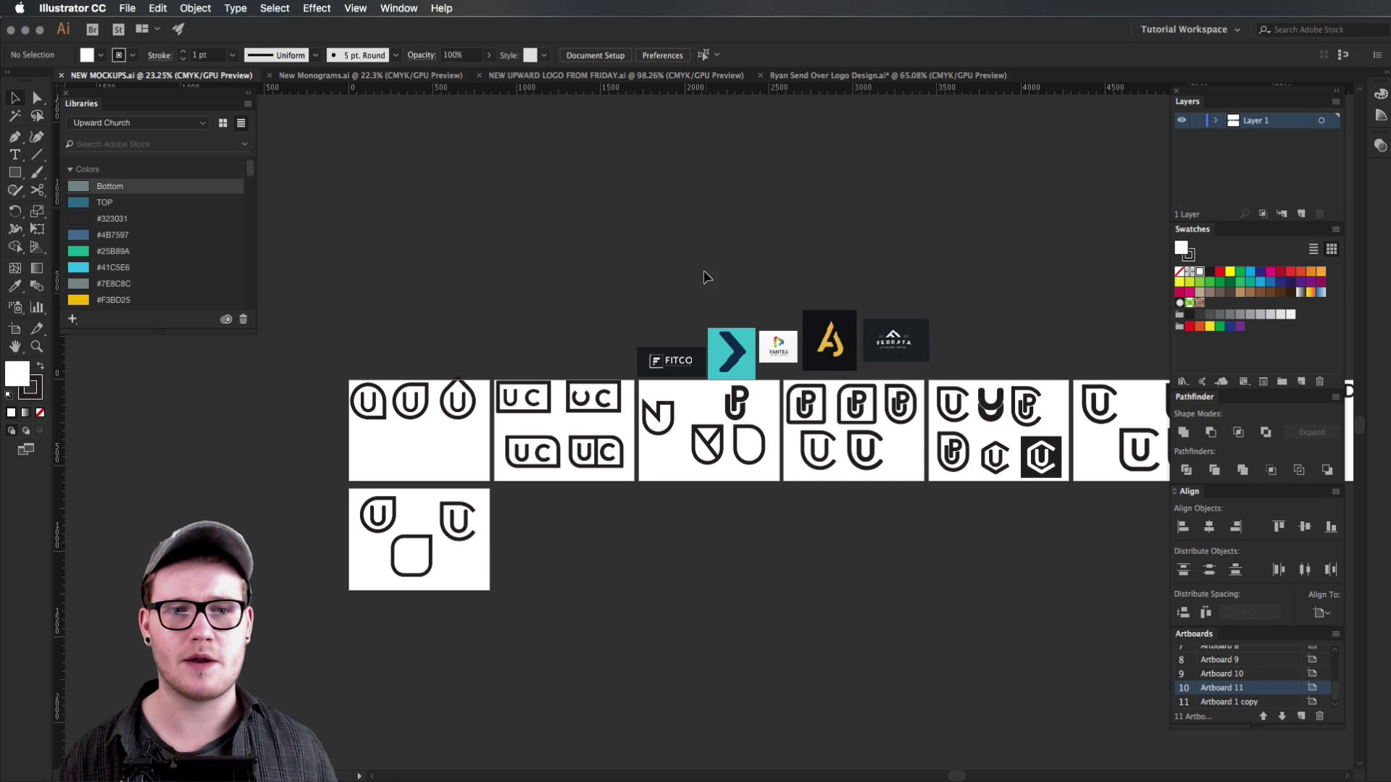
left_click_drag(621, 288, 946, 529)
left_click(942, 531)
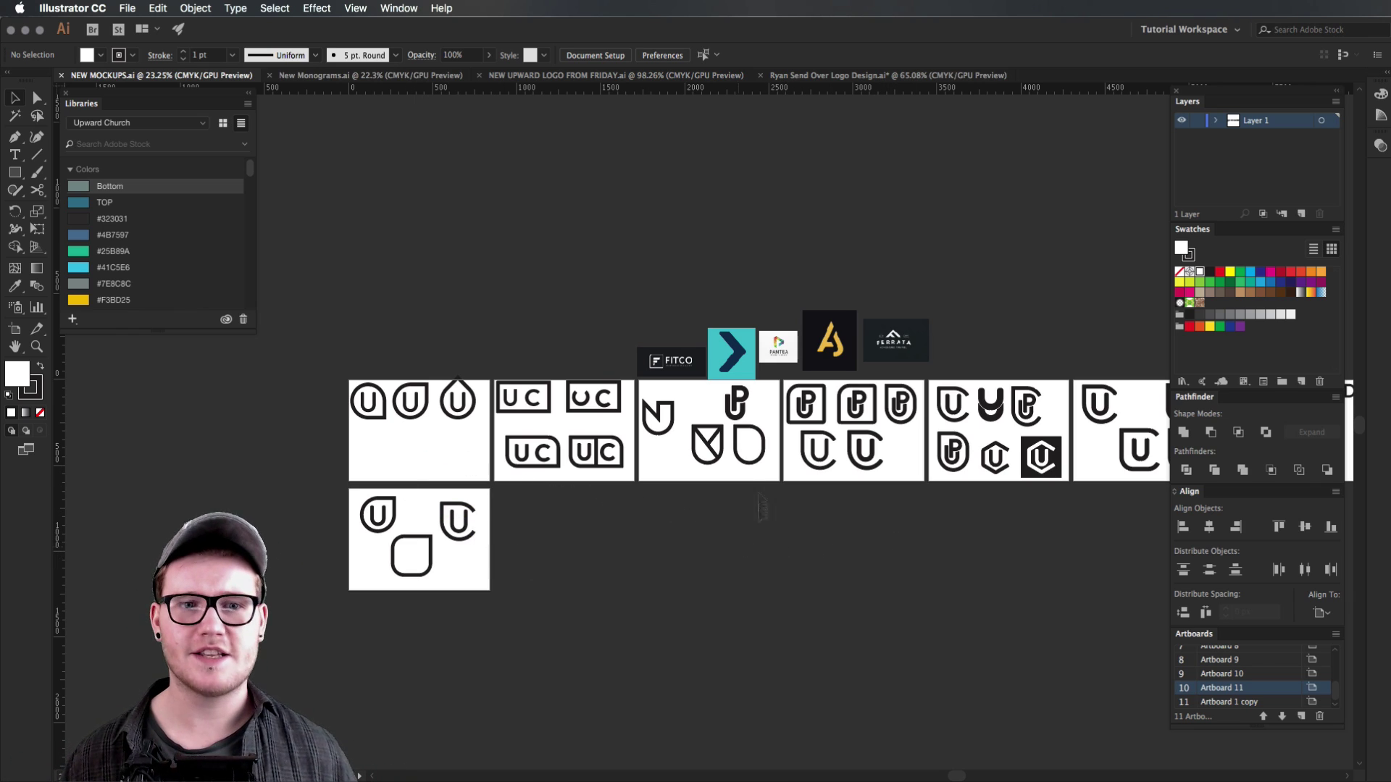
Step: Look through the open documents NEW UPWARD LOGO FROM FRIDAY.ai, New Monograms.ai, NEW MOCKUPS.ai and Ryan Send Over Logo Design.ai
left_click(616, 76)
left_click(369, 76)
left_click(205, 77)
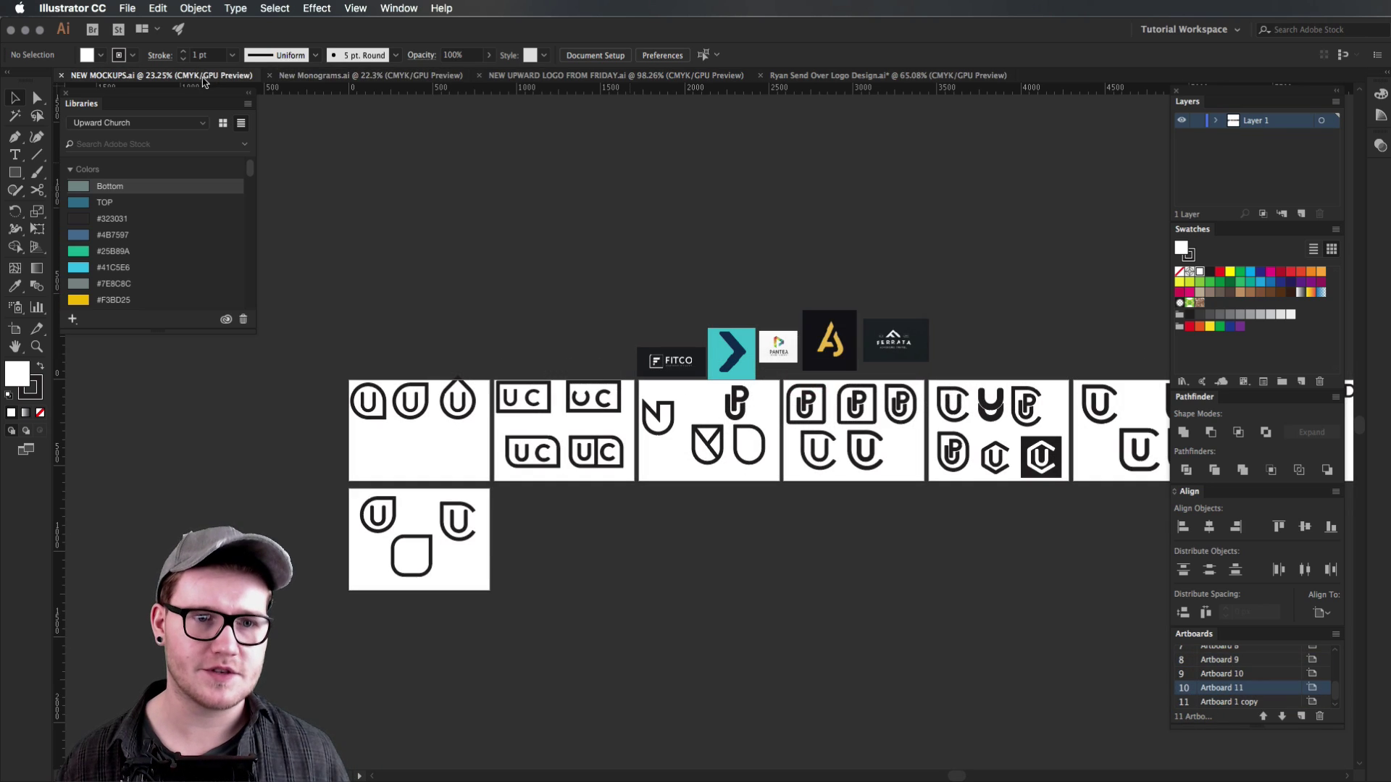
left_click(587, 77)
left_click(950, 77)
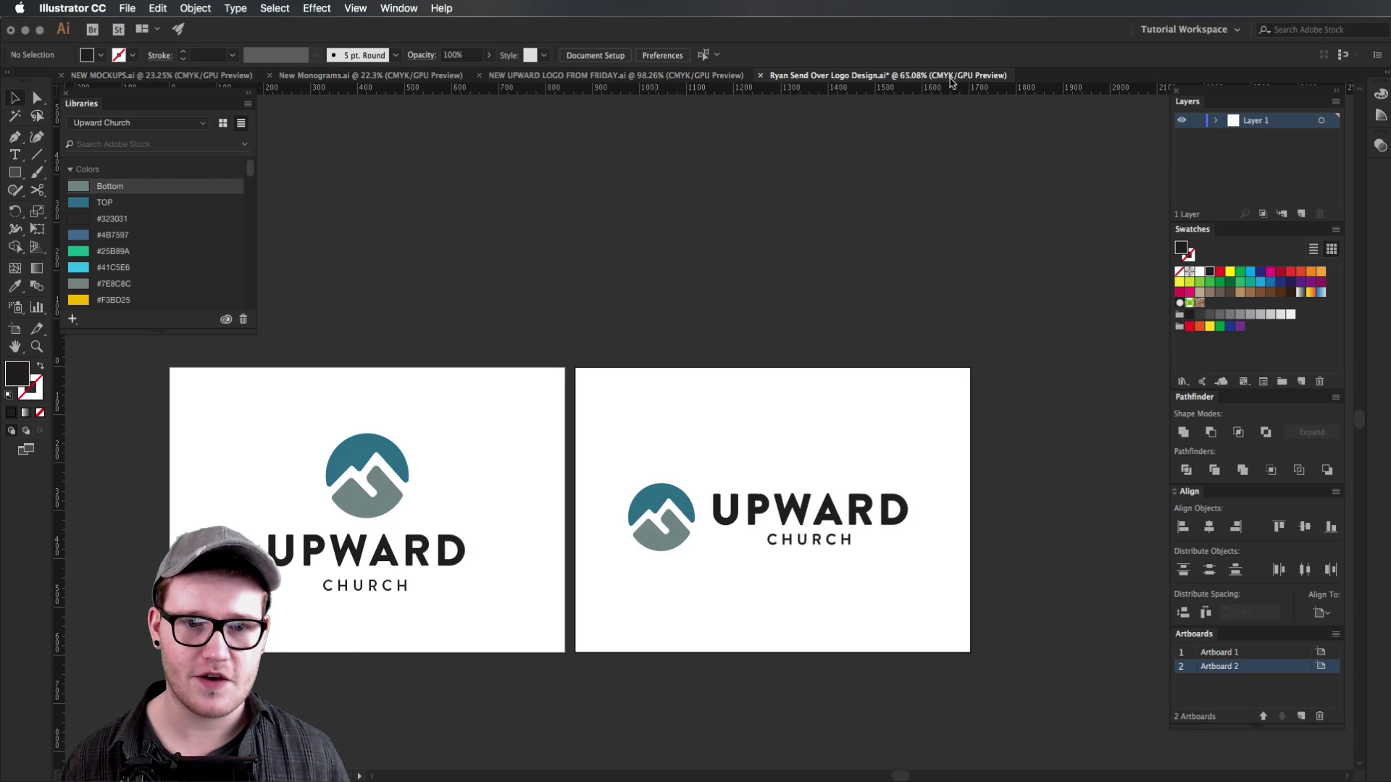
left_click(607, 76)
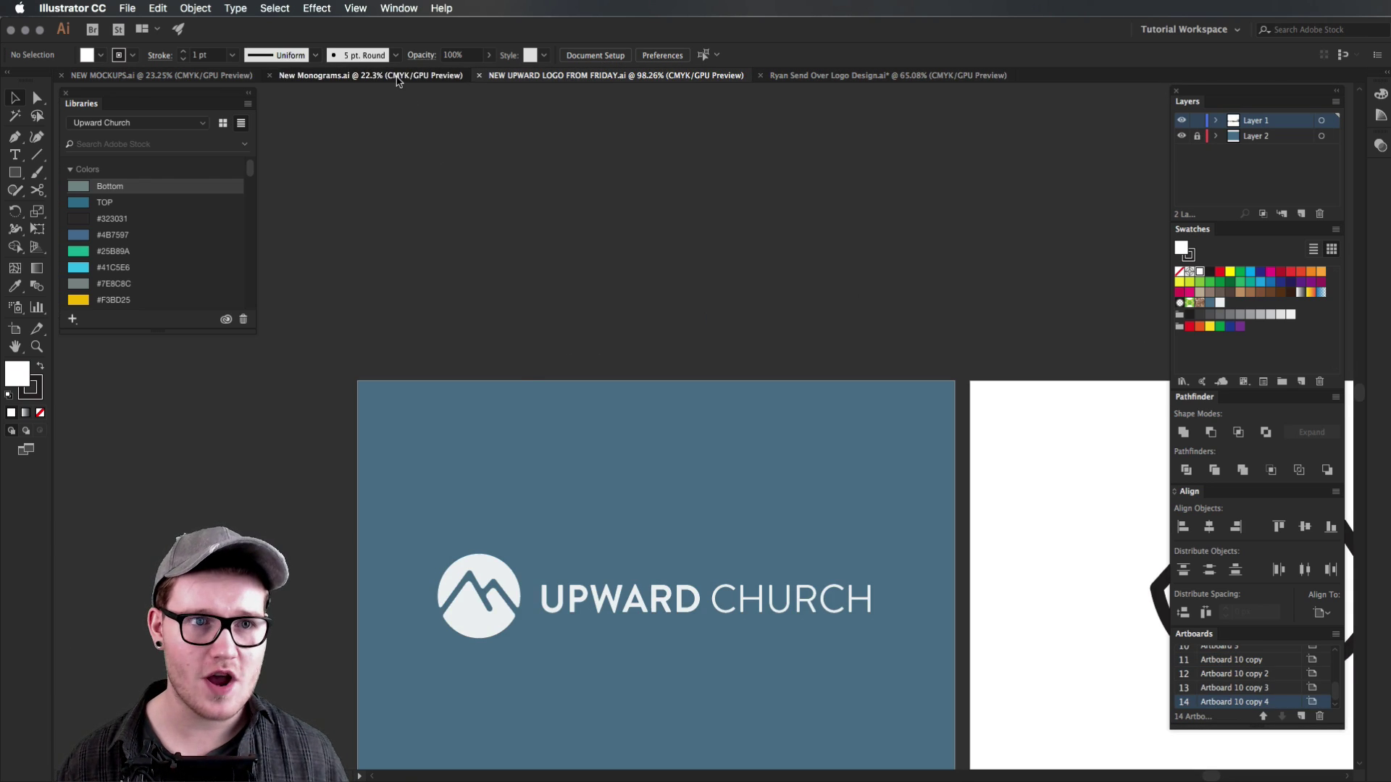
Step: Bring up New Monograms.ai and survey the monogram sketches across all its artboards
left_click(397, 76)
scroll(735, 486, "up", 3)
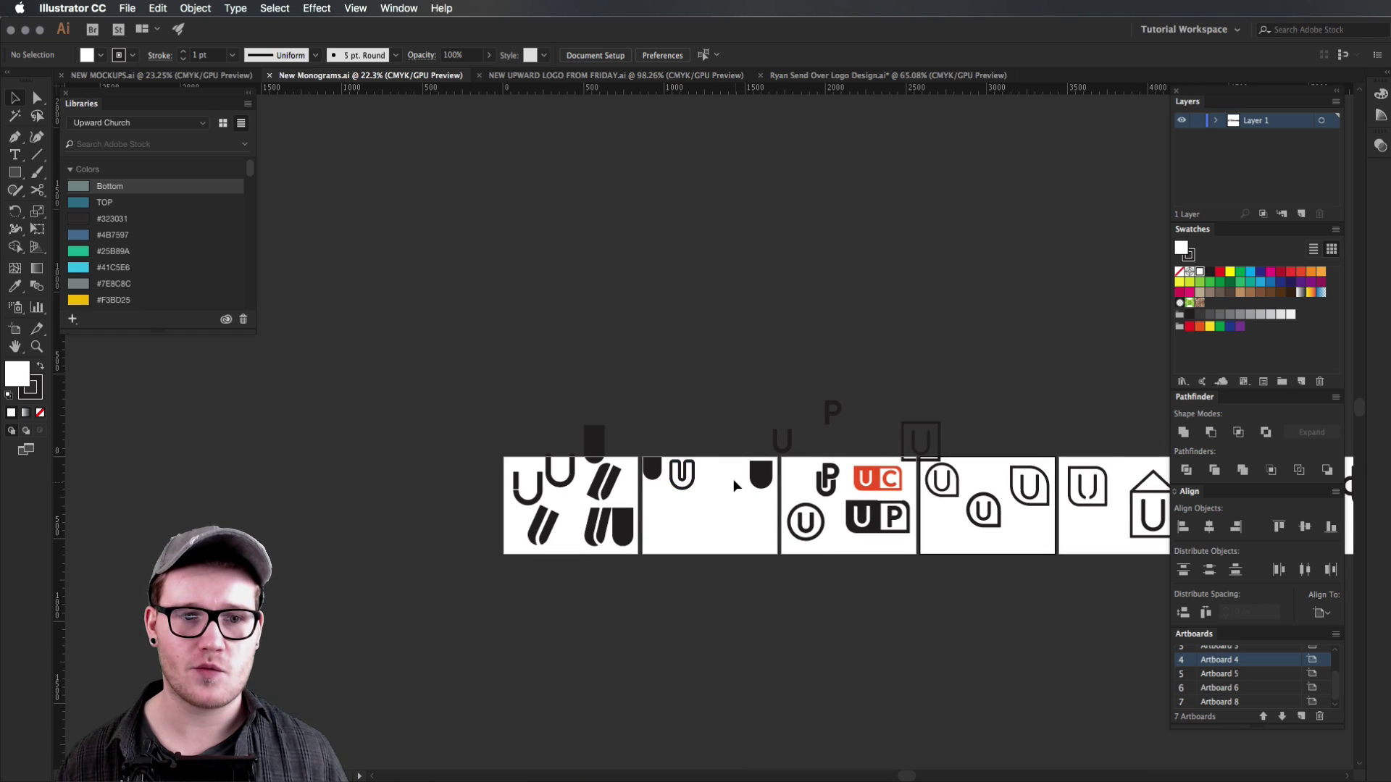
scroll(736, 485, "right", 10)
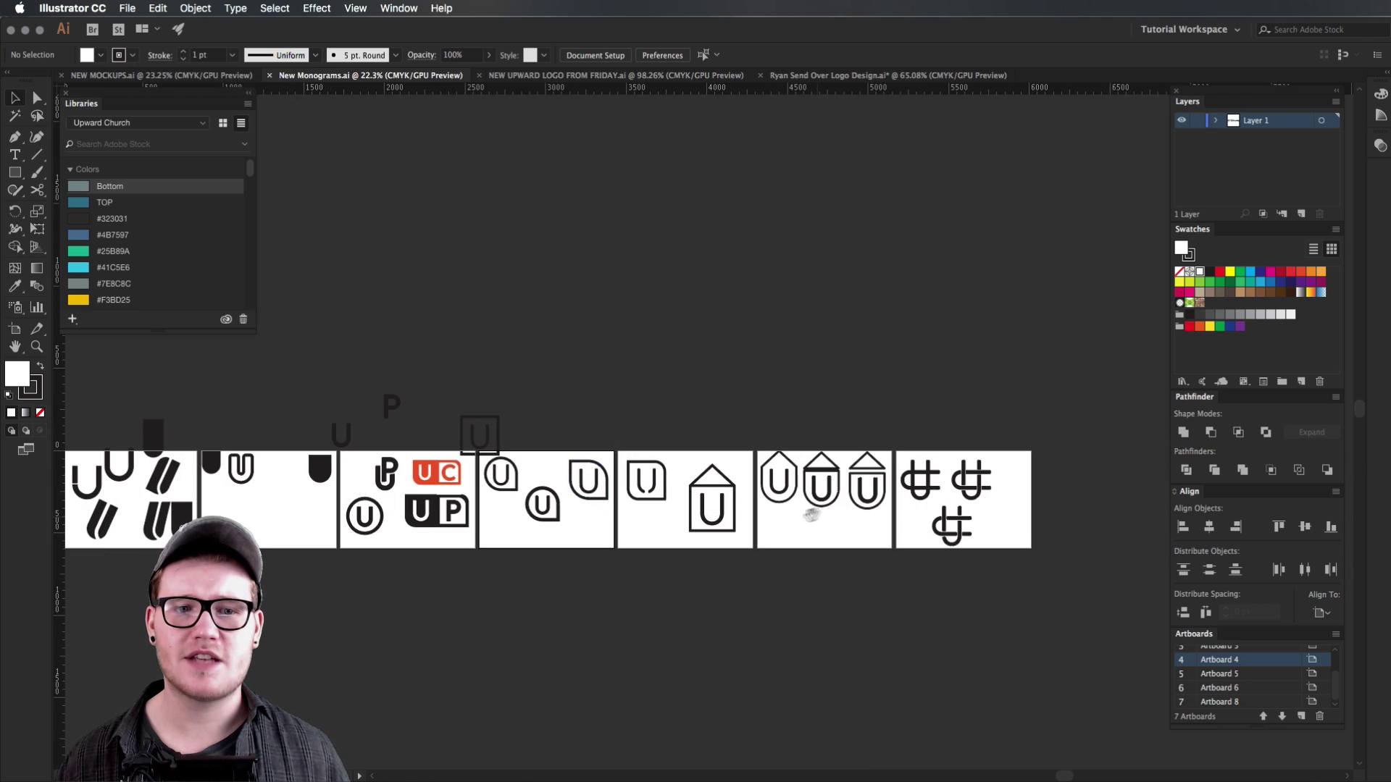
left_click_drag(811, 514, 674, 534)
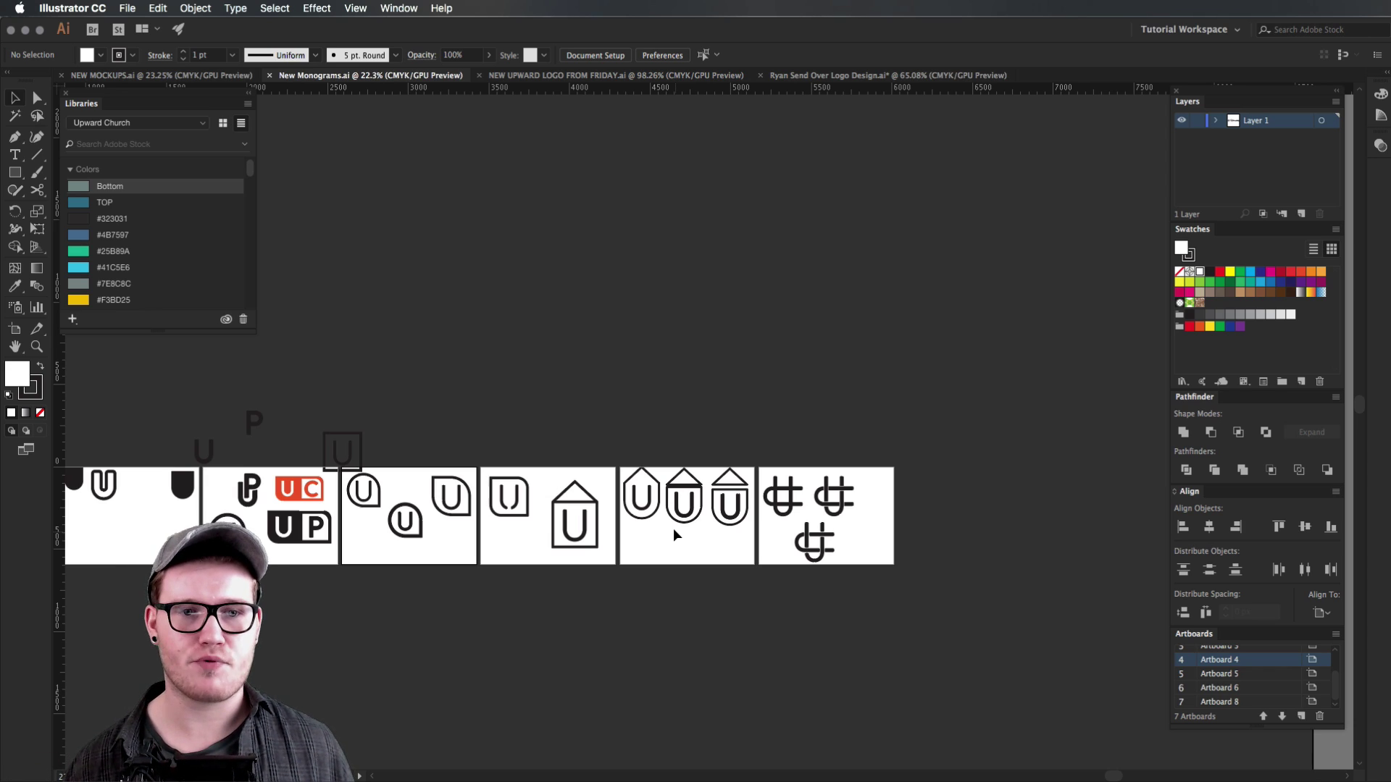
scroll(674, 534, "left", 15)
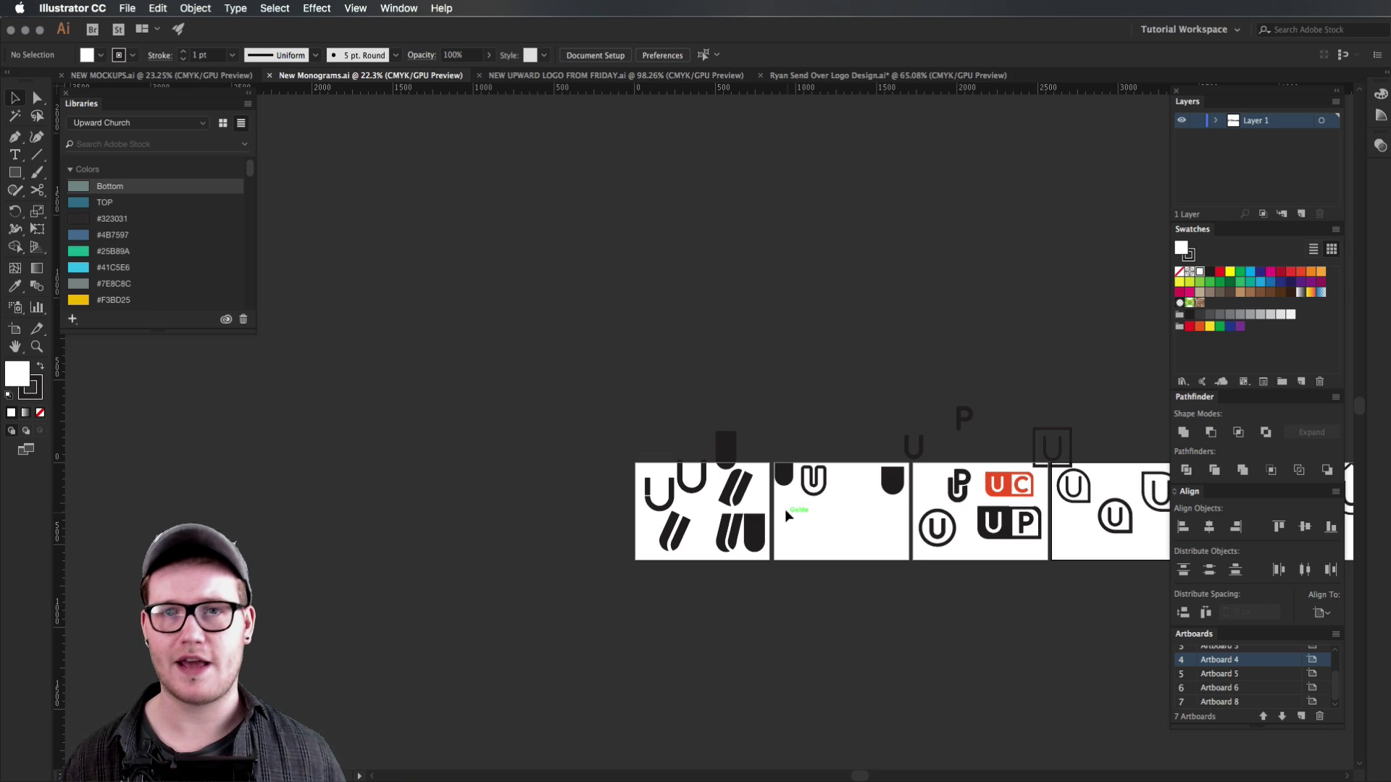
Step: Examine the split, slanted and solid U shapes on the first two artboards up close
key("z")
left_click_drag(729, 578, 848, 555)
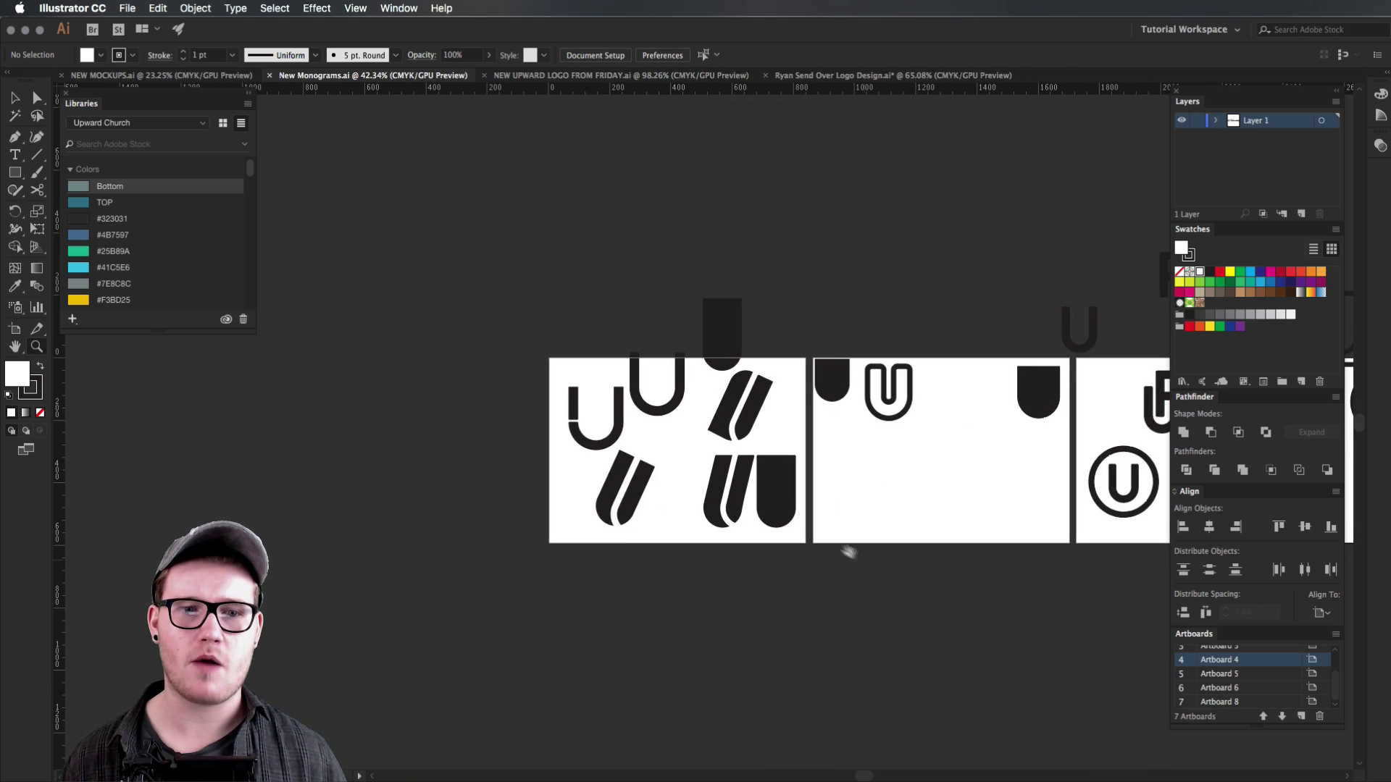
left_click_drag(737, 496, 814, 584)
left_click_drag(724, 565, 788, 558)
key("v")
left_click_drag(683, 406, 1015, 565)
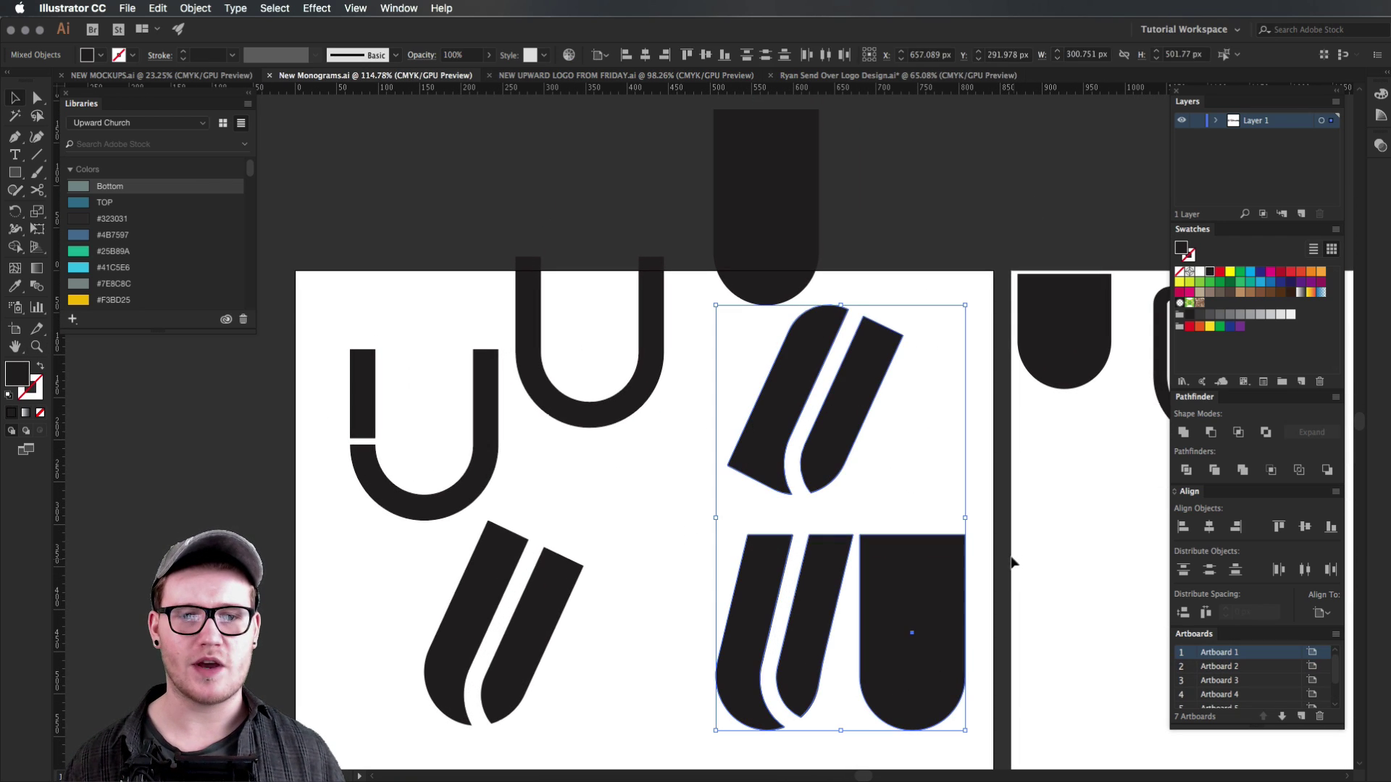
left_click(1007, 531)
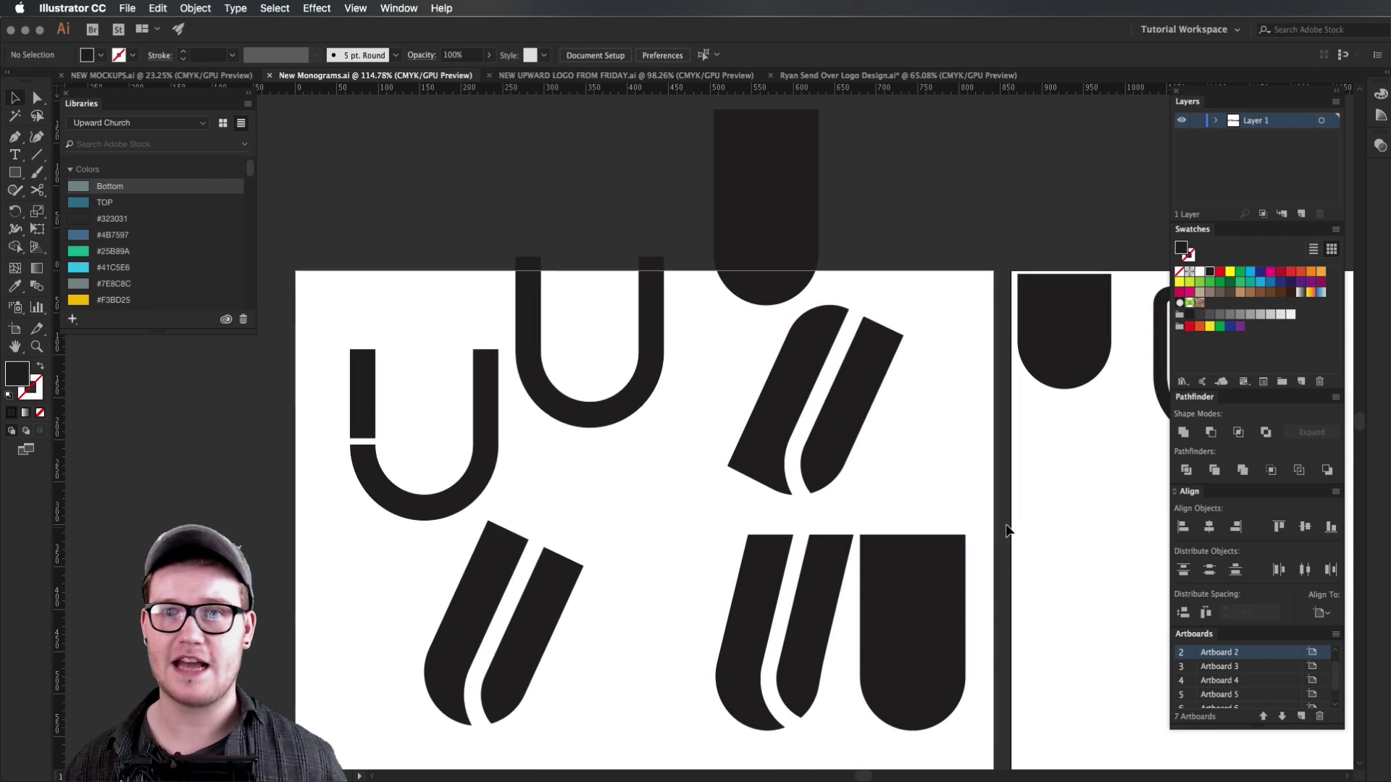
left_click_drag(1013, 526, 649, 521)
left_click_drag(957, 497, 697, 483)
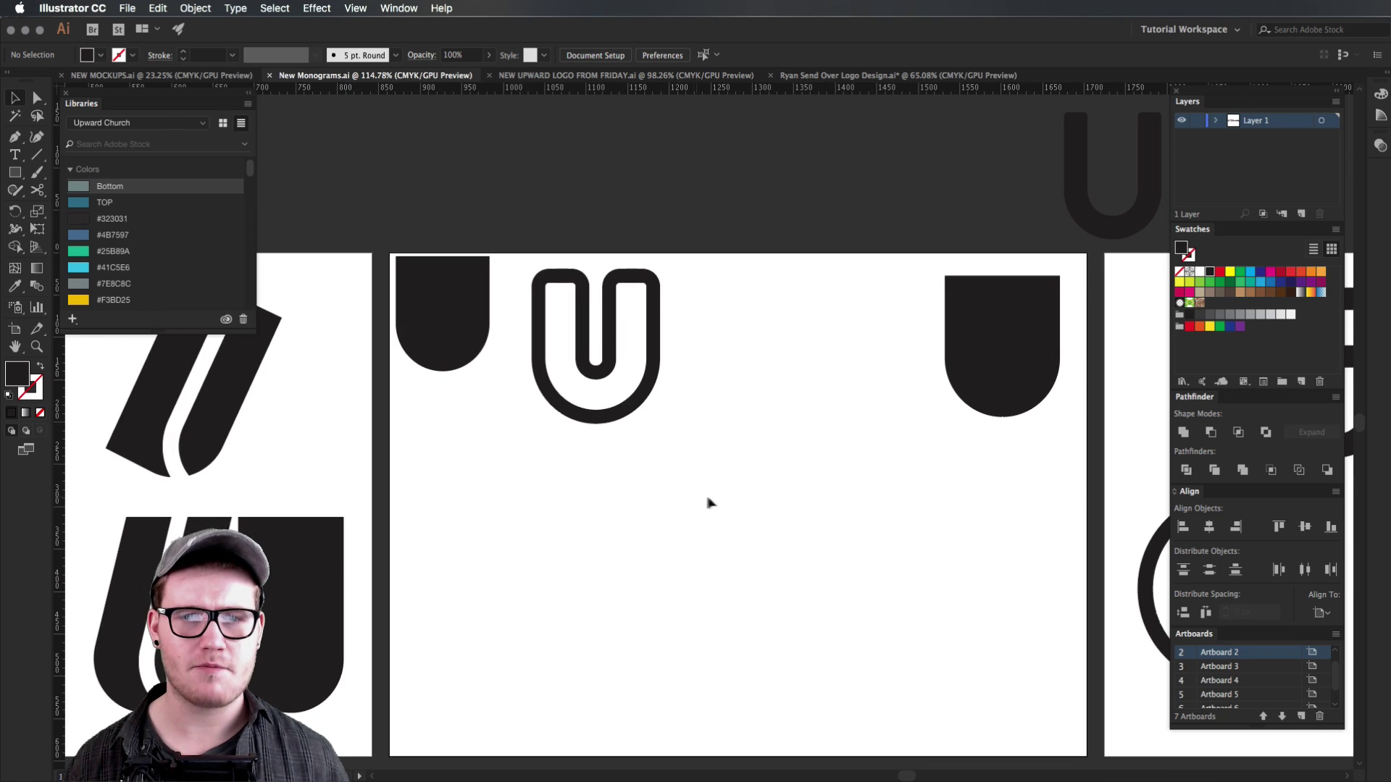
Step: Examine the circled U monogram on the third artboard
key("z")
left_click_drag(814, 515, 545, 521)
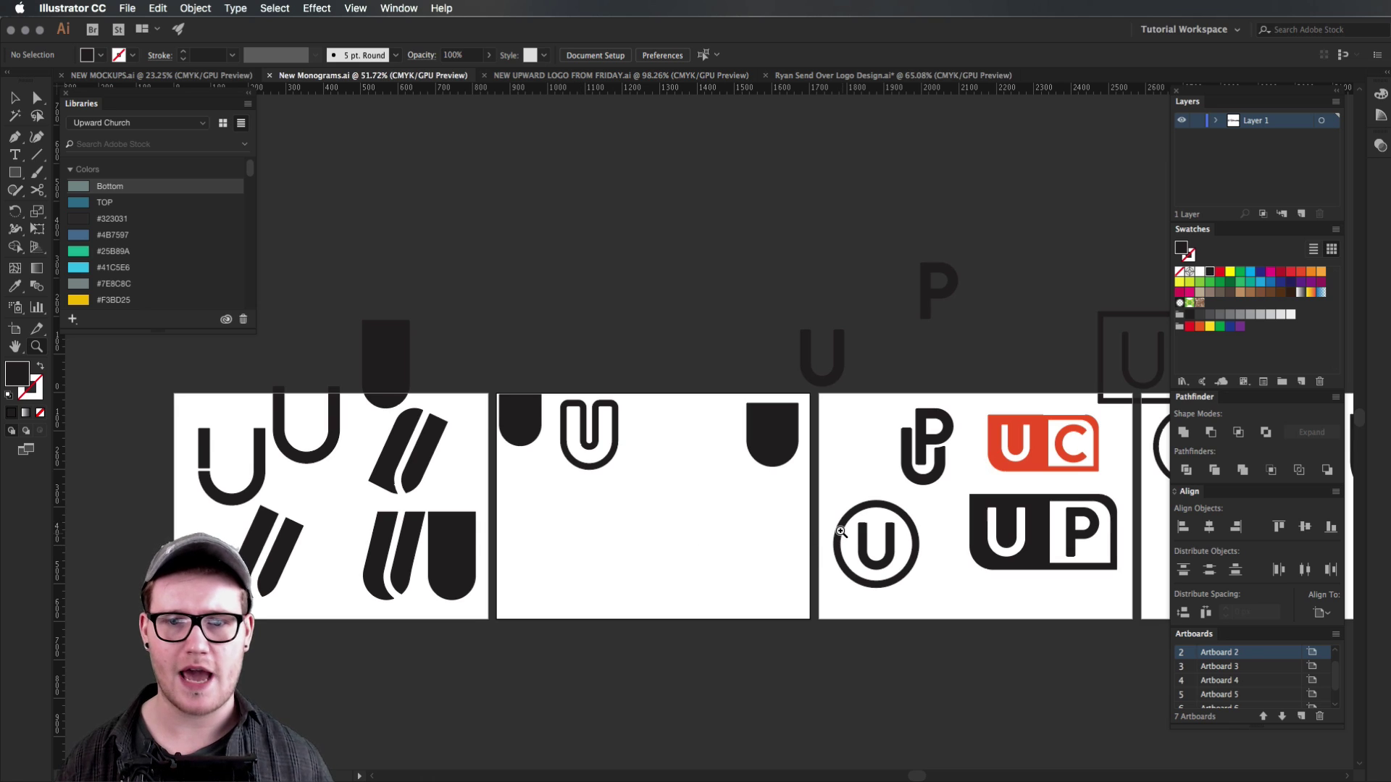
left_click_drag(837, 535, 829, 535)
key("v")
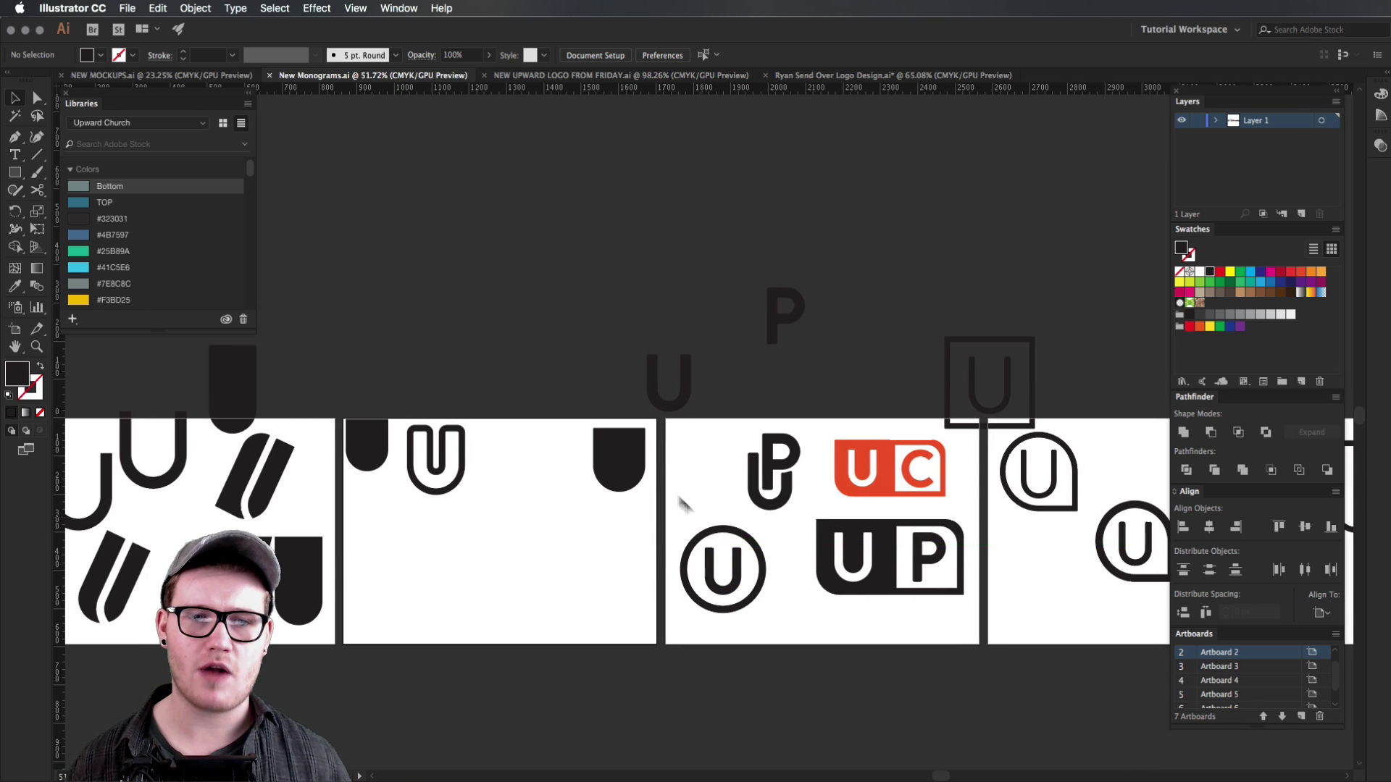
left_click_drag(688, 570, 666, 546)
left_click(661, 550)
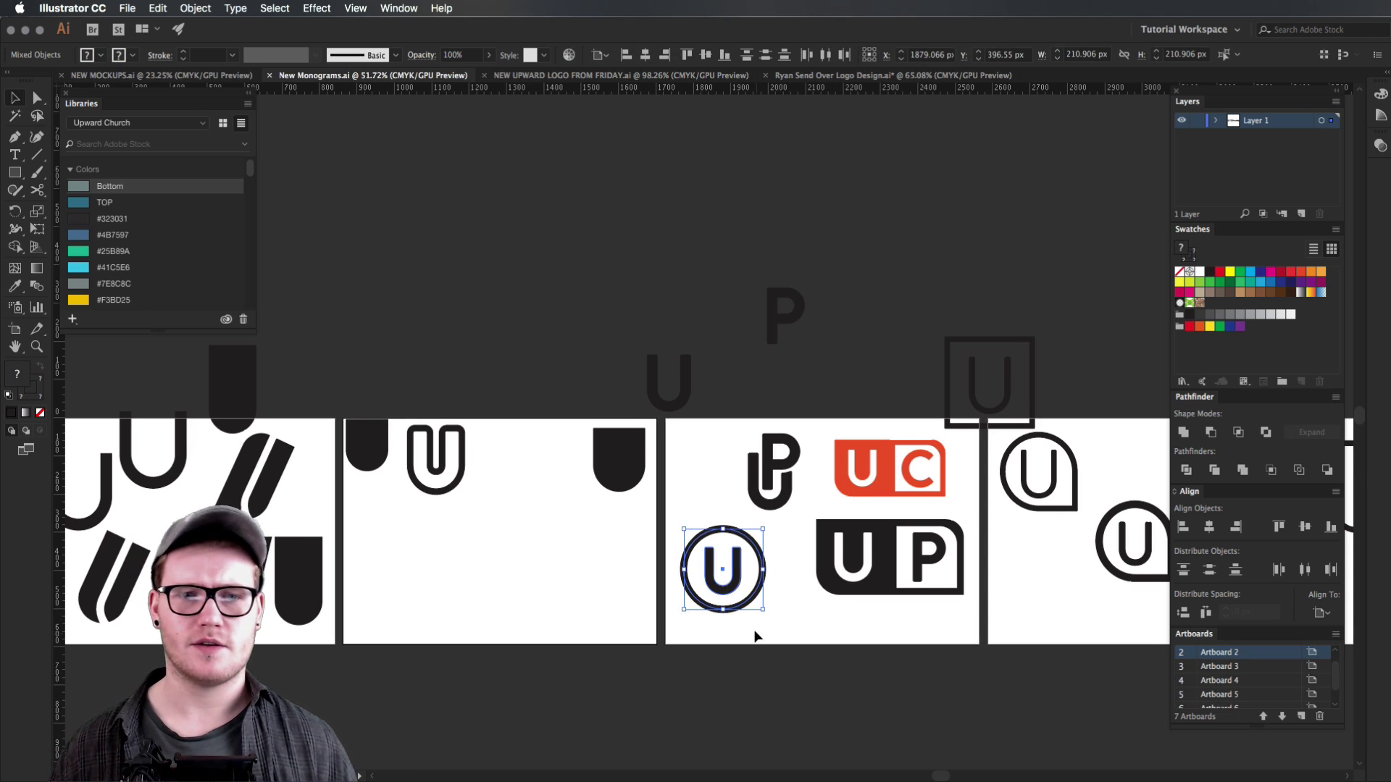
scroll(786, 653, "right", 3)
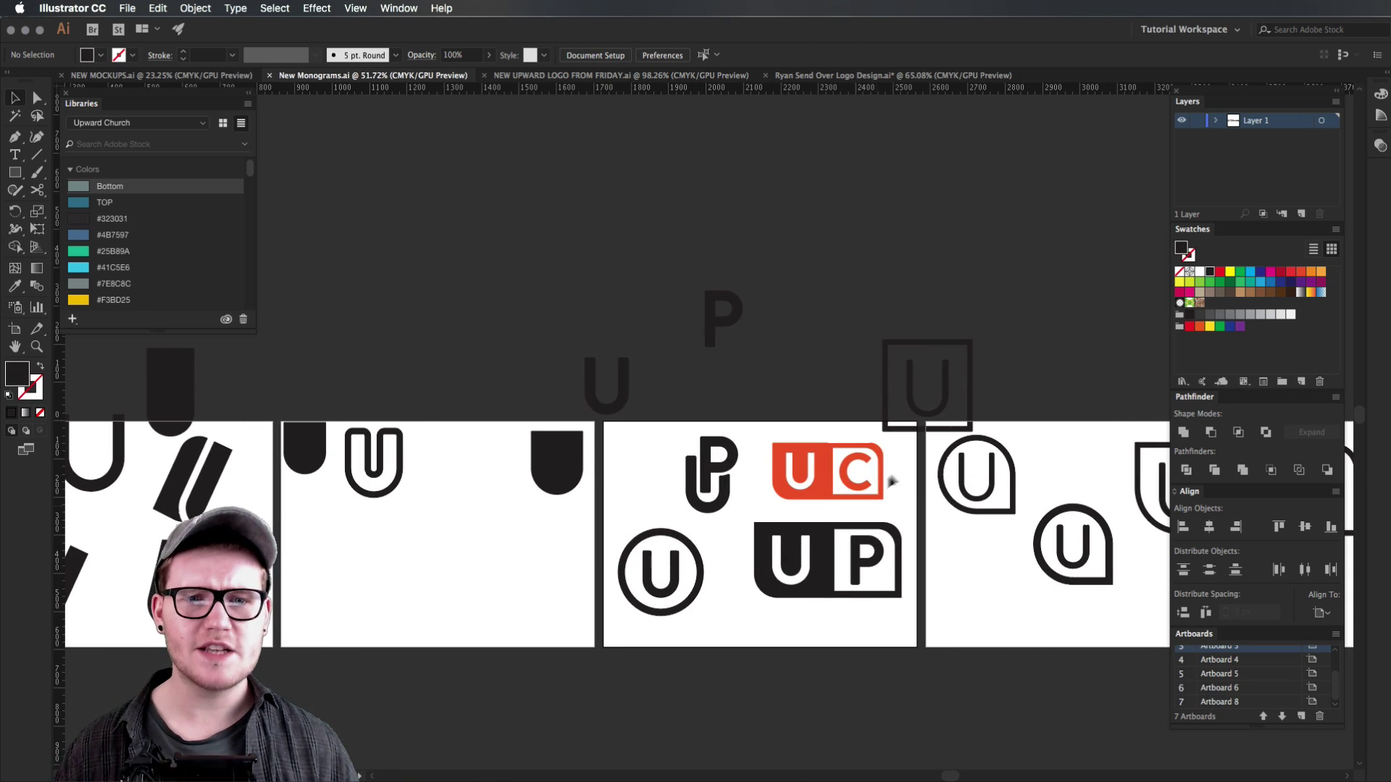
Step: Examine the red UC badge and the teardrop-framed U monograms beside it up close
key("z")
left_click_drag(852, 511, 751, 389)
key("v")
left_click(1004, 504)
scroll(1004, 504, "right", 15)
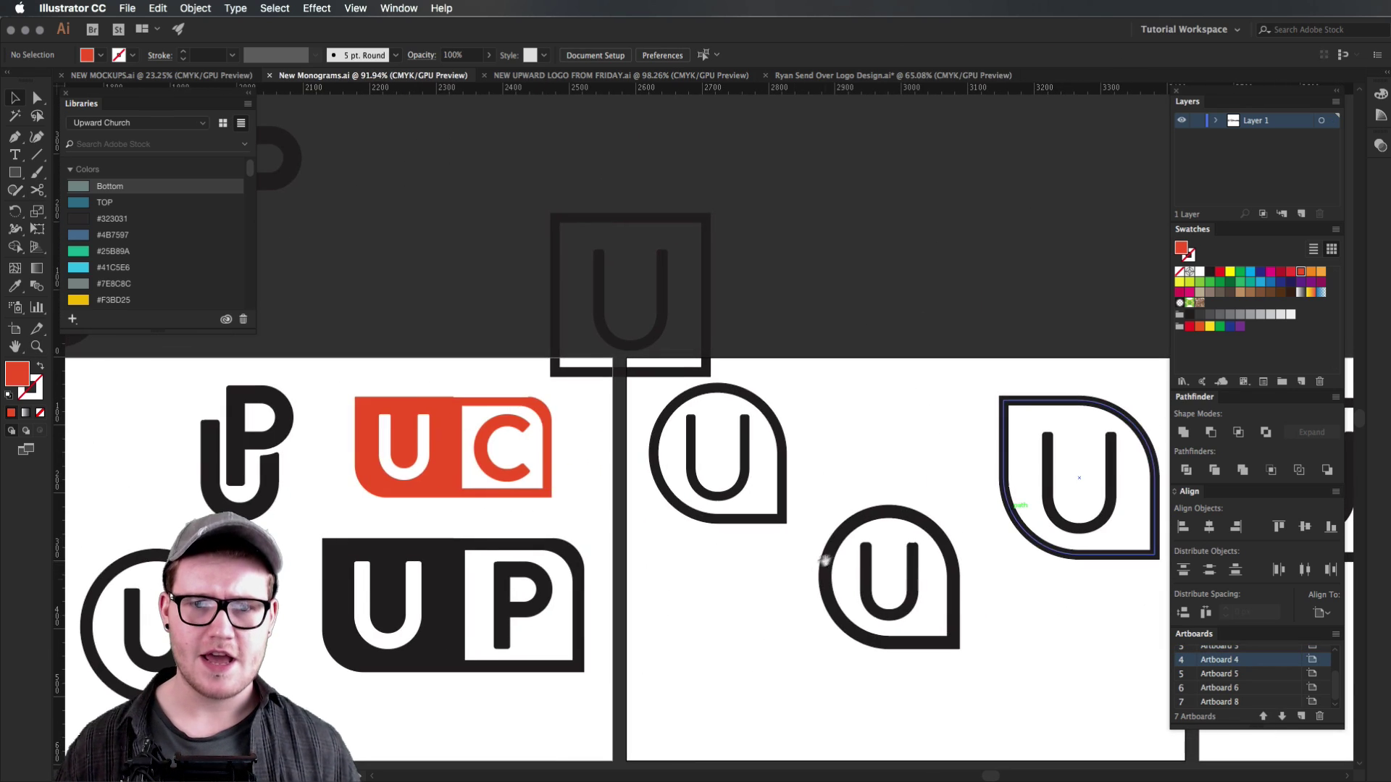
Step: Examine the house-shaped U monogram on Artboard 5
key("z")
scroll(723, 465, "down", 3)
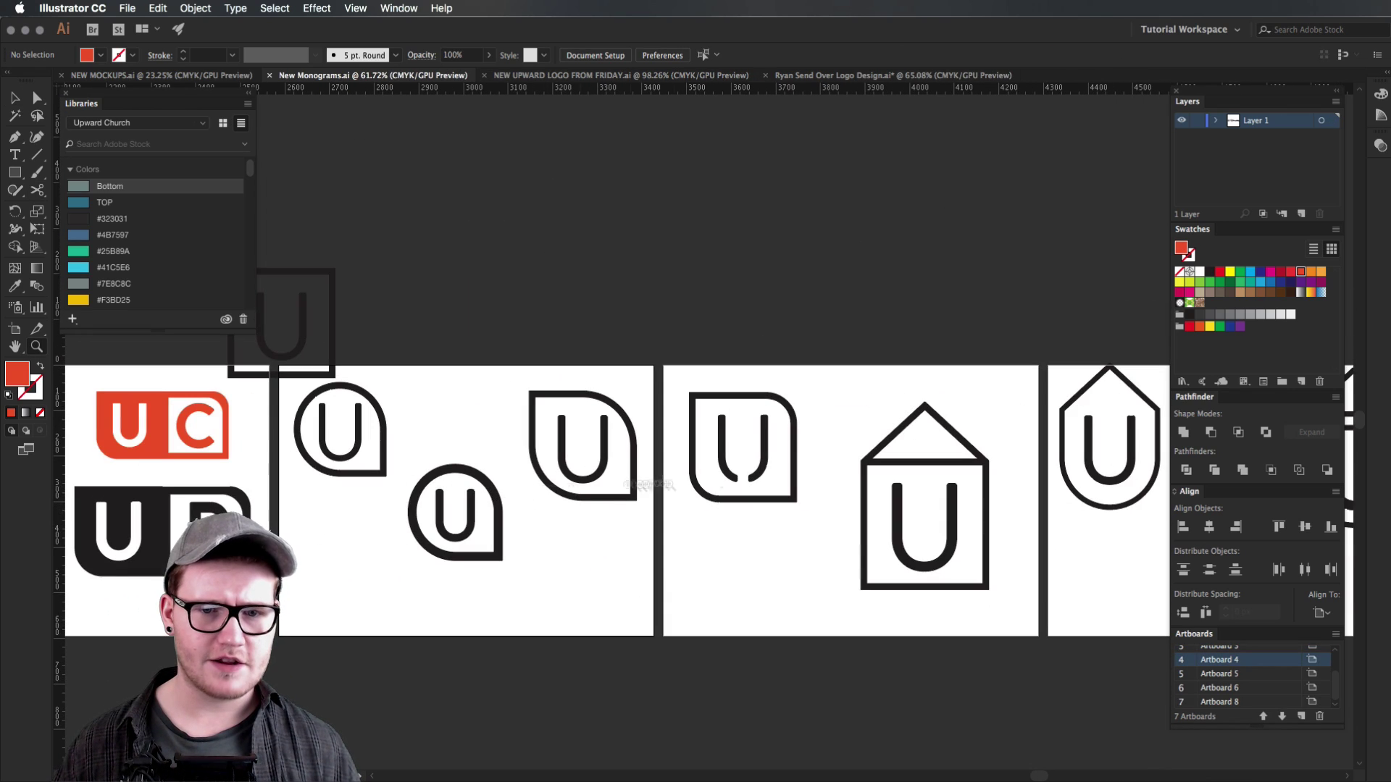
scroll(578, 488, "right", 10)
key("v")
left_click_drag(535, 455, 671, 630)
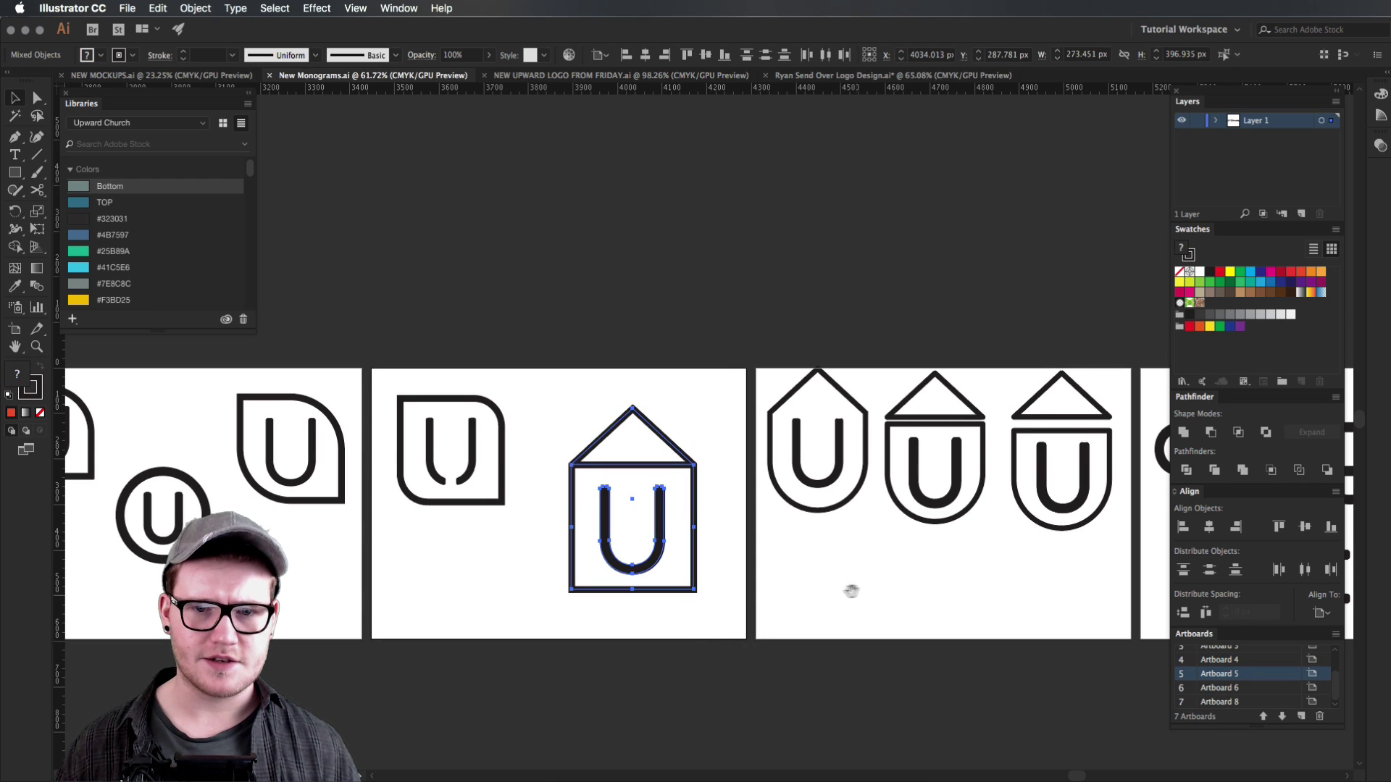
Step: Examine the roofed U shields on Artboard 6 and the interlocking UC monograms on Artboard 8
scroll(851, 587, "right", 10)
left_click_drag(430, 583, 705, 419)
scroll(652, 507, "right", 6)
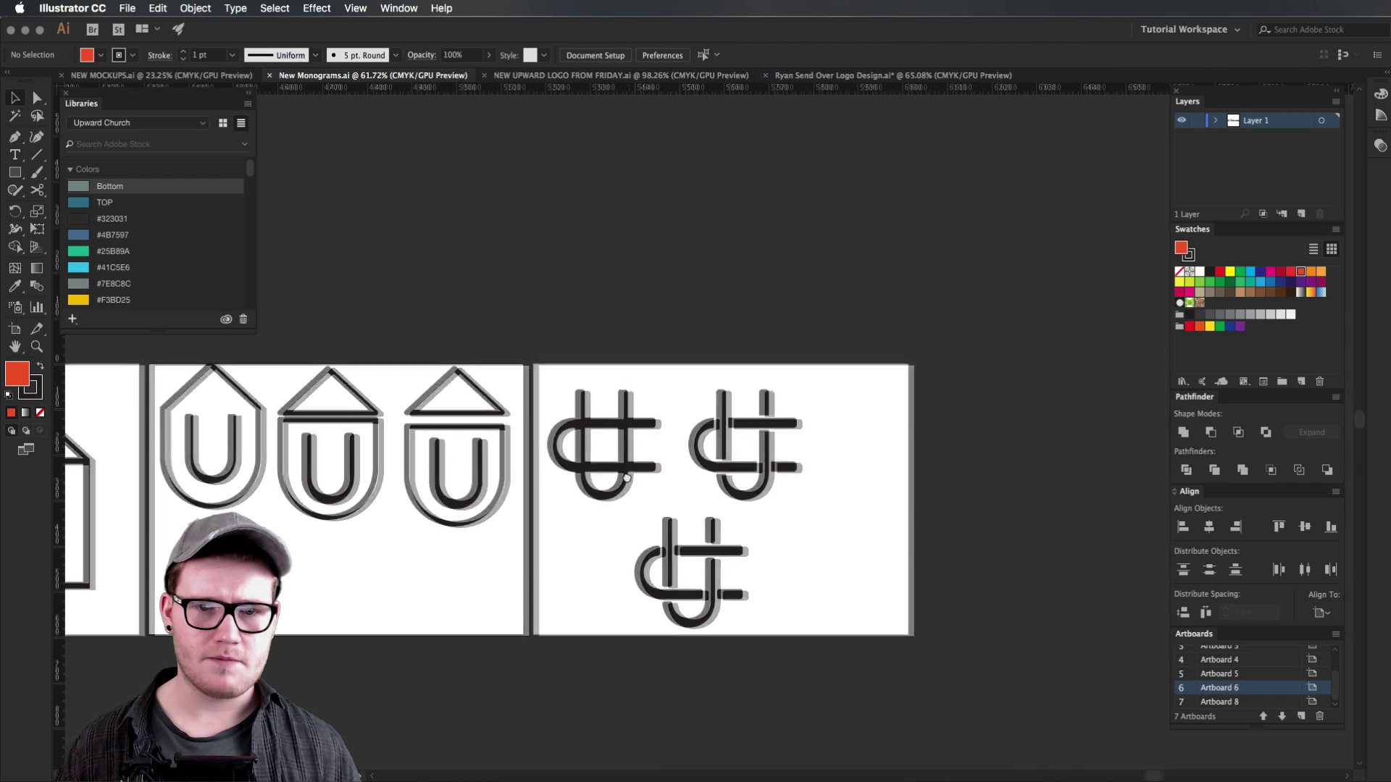
left_click_drag(611, 534, 794, 635)
left_click(599, 565)
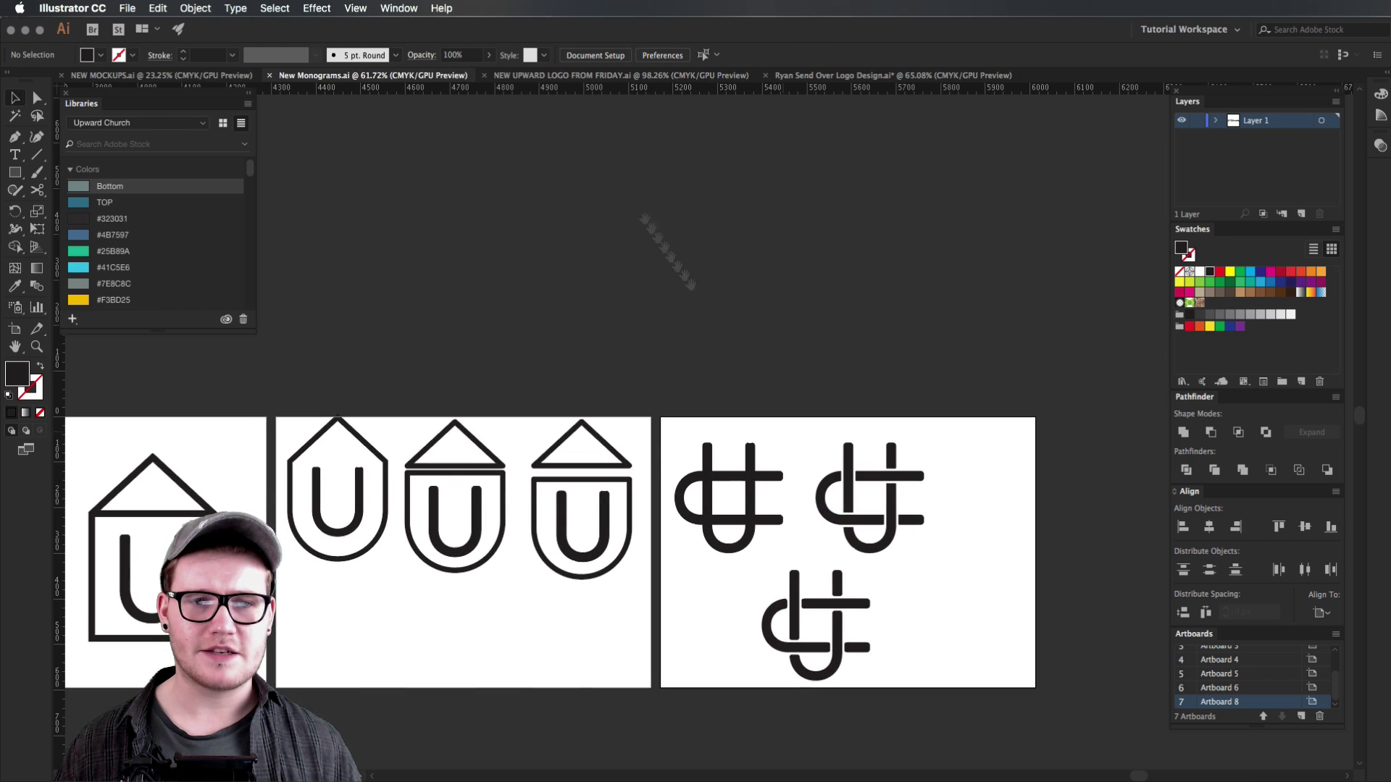
scroll(709, 481, "left", 5)
scroll(709, 481, "up", 2)
Step: Switch to NEW MOCKUPS.ai and inspect the row of reference logos above the artboards
left_click(234, 76)
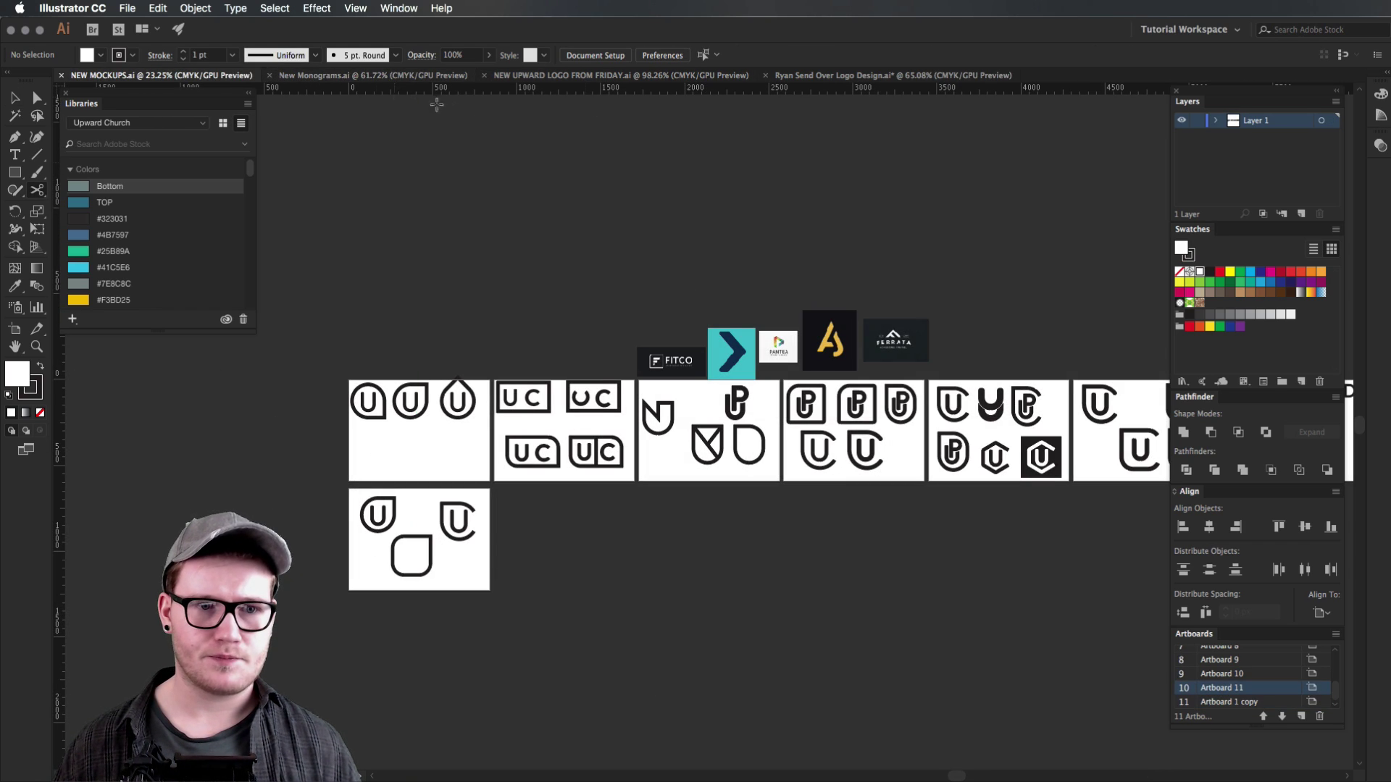
left_click_drag(456, 296, 641, 285)
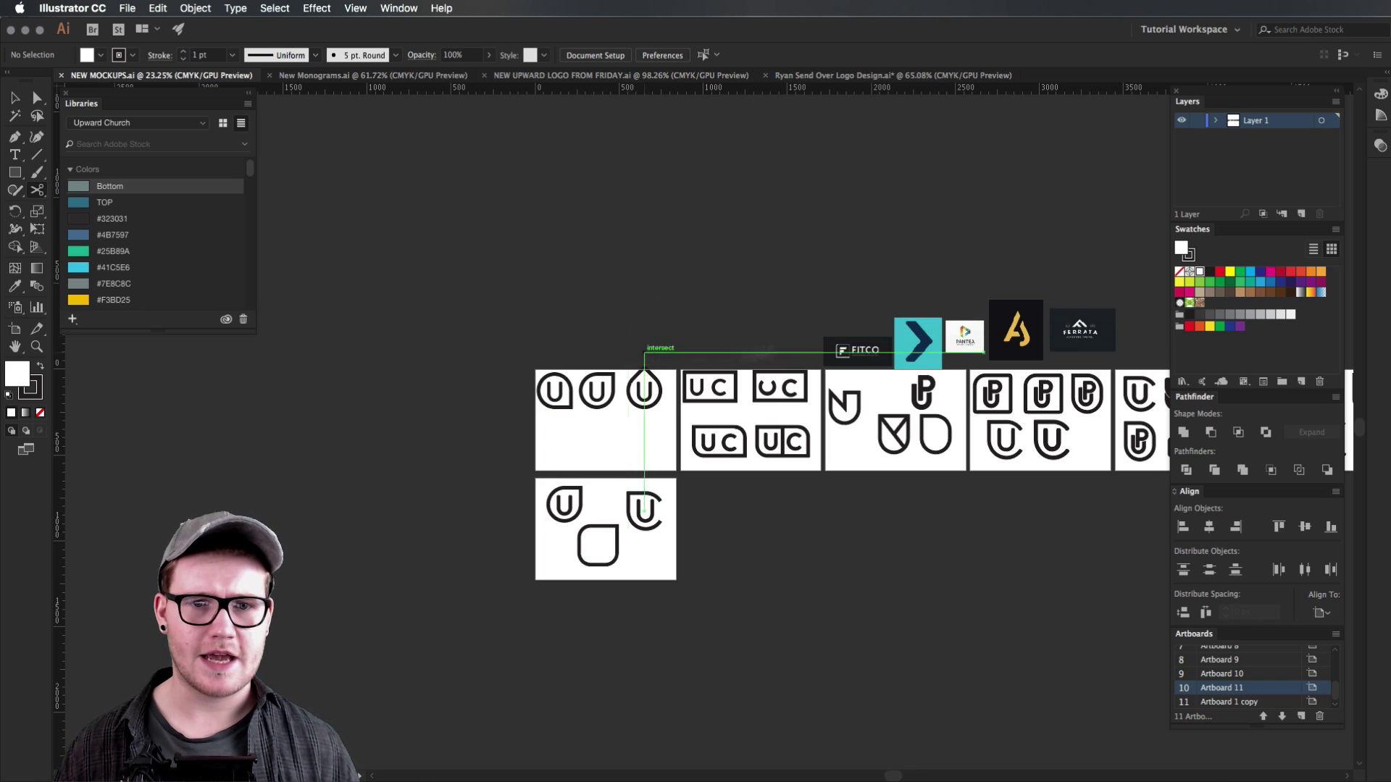
key("z")
left_click_drag(855, 330, 653, 300)
key("v")
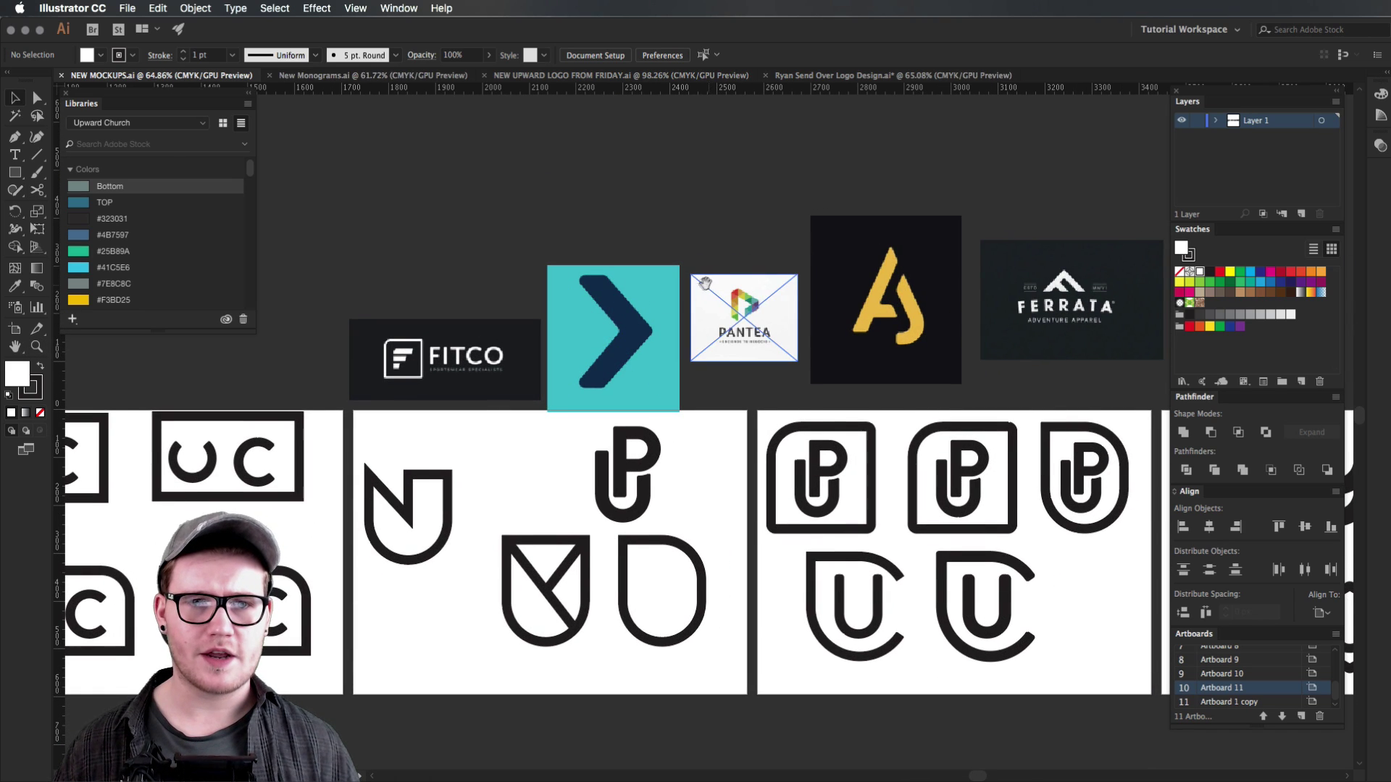
scroll(705, 288, "right", 3)
scroll(704, 288, "up", 1)
left_click_drag(628, 190, 593, 225)
left_click(985, 418)
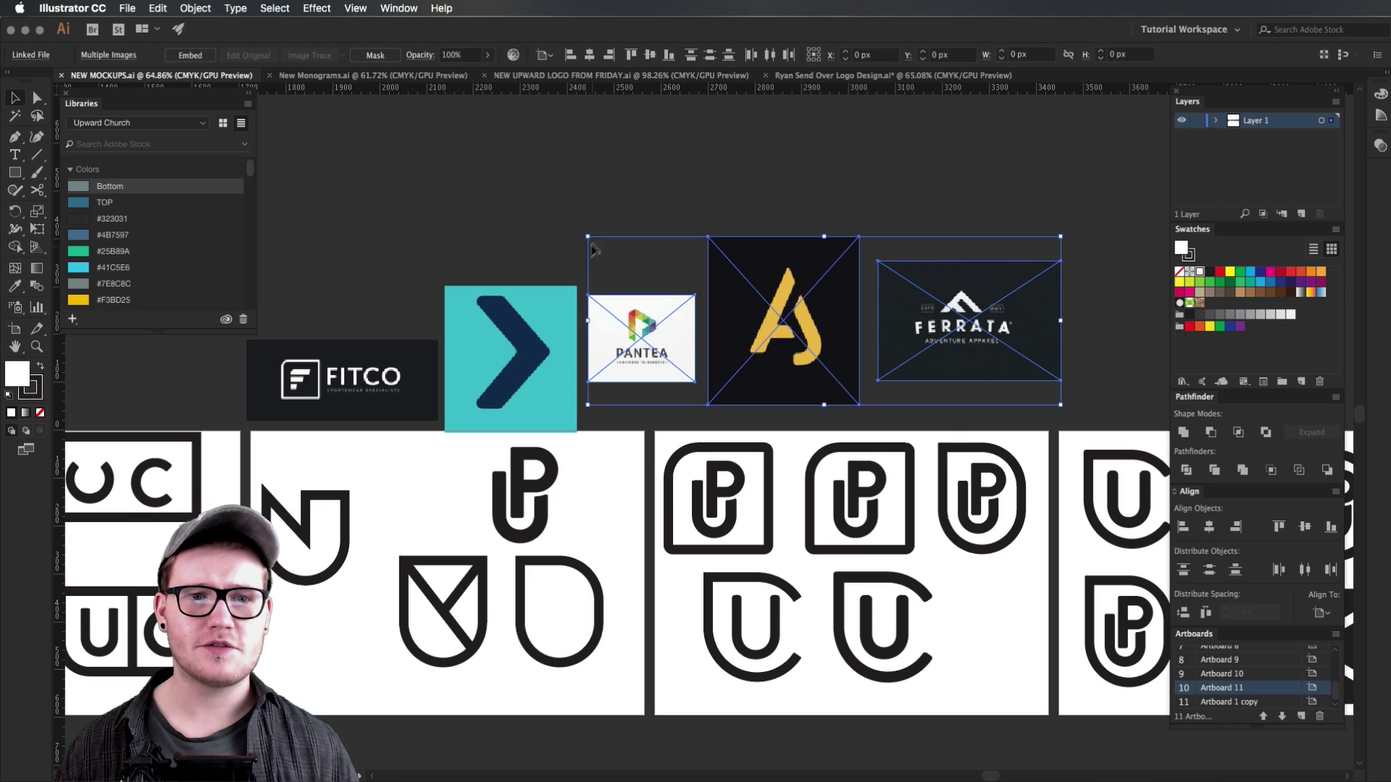
left_click(593, 226)
scroll(593, 225, "left", 1)
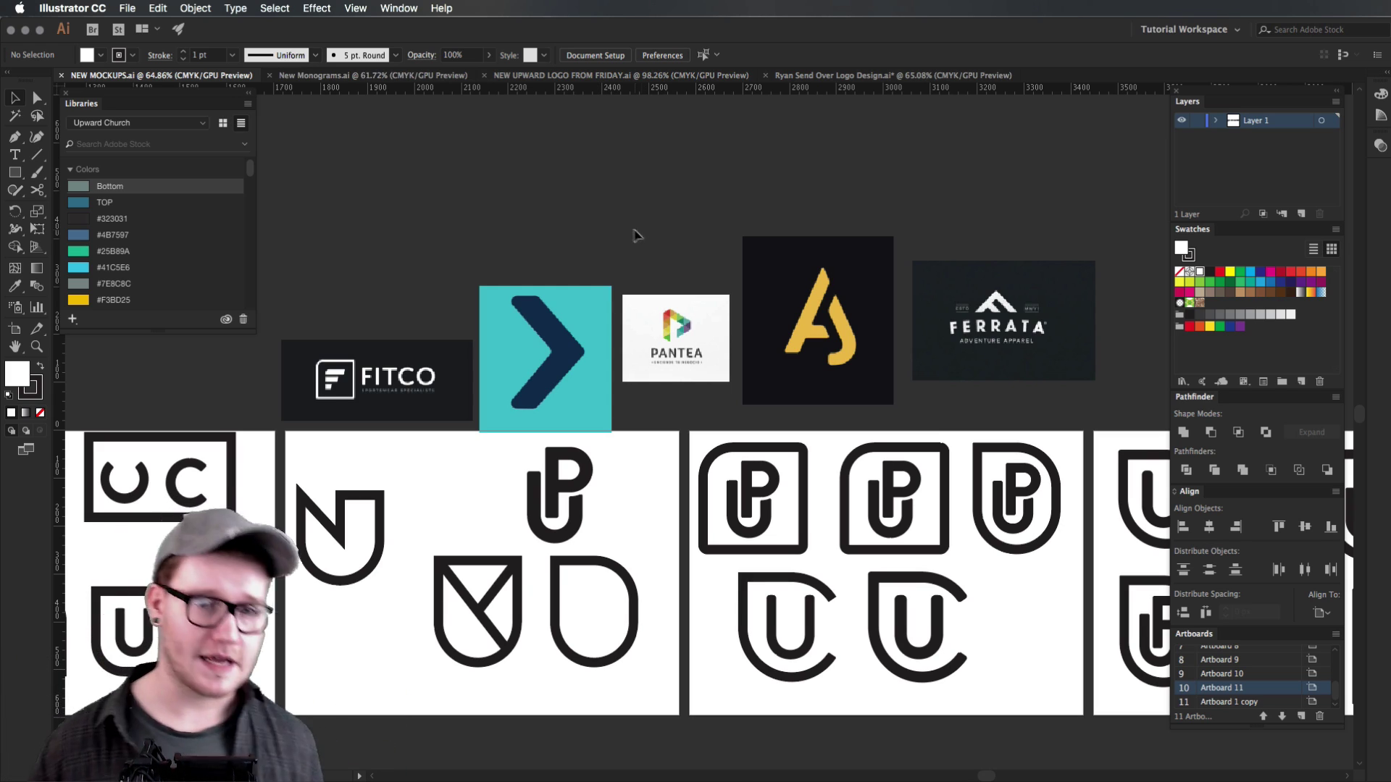
Step: Examine the FITCO, arrow, PANTEA, AJ and FERRATA reference logos one by one
left_click(349, 384)
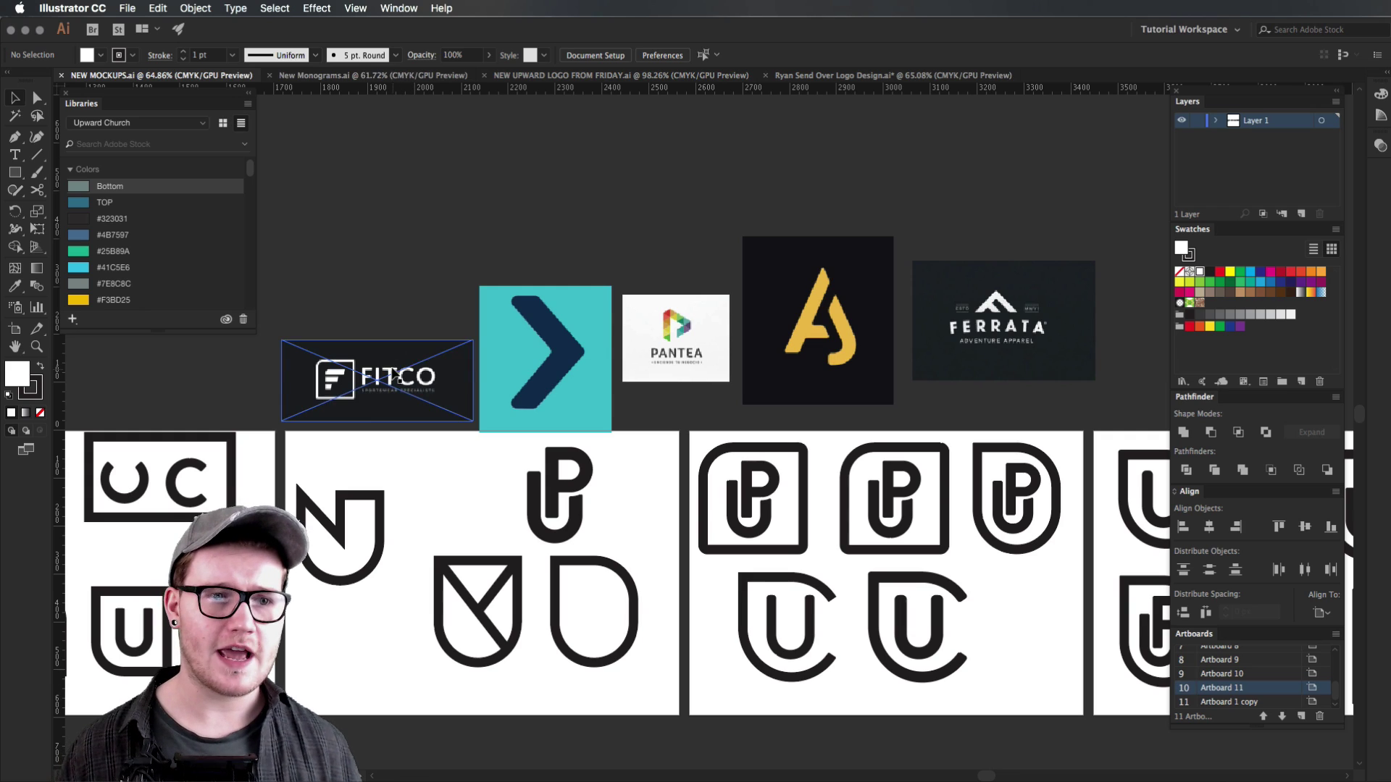
left_click(591, 323)
left_click(692, 333)
left_click(789, 316)
left_click(963, 304)
left_click(971, 224)
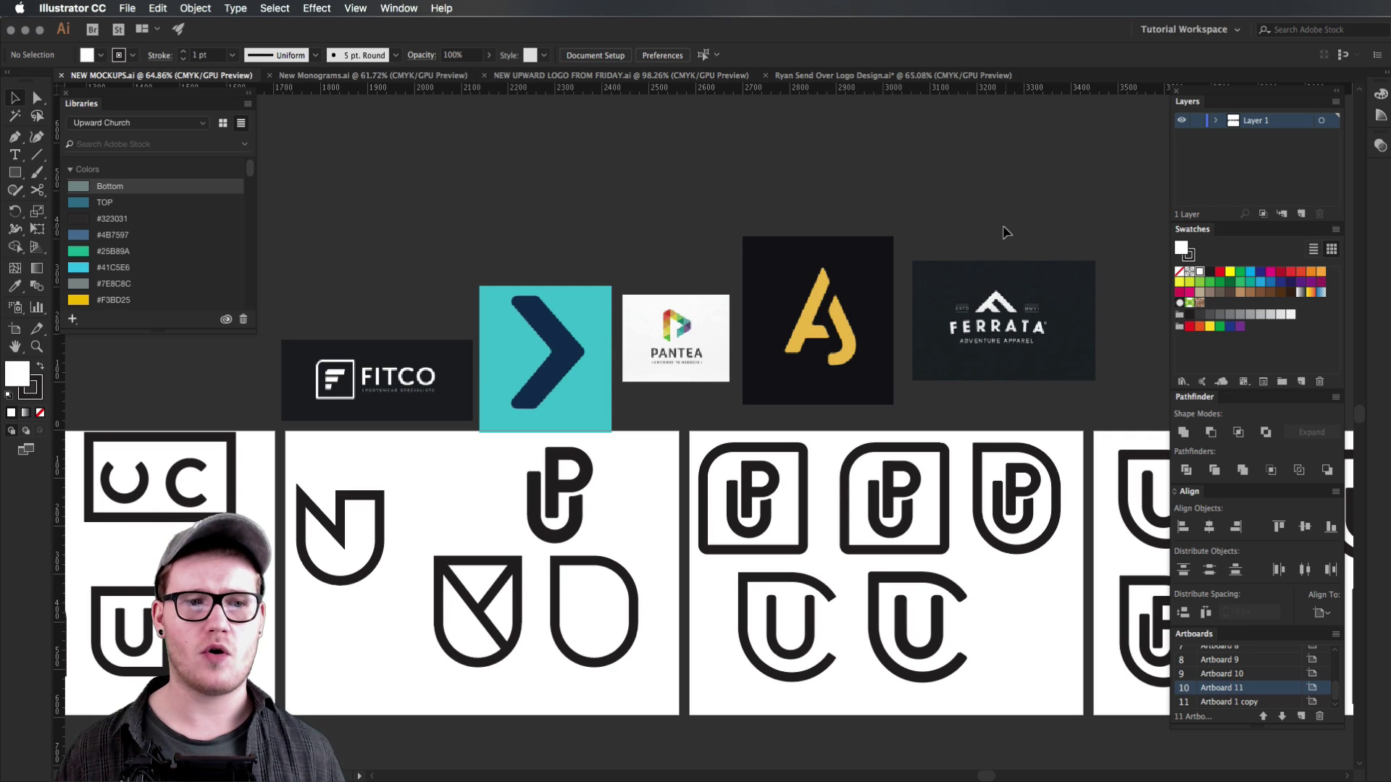
left_click(410, 409)
left_click(397, 310)
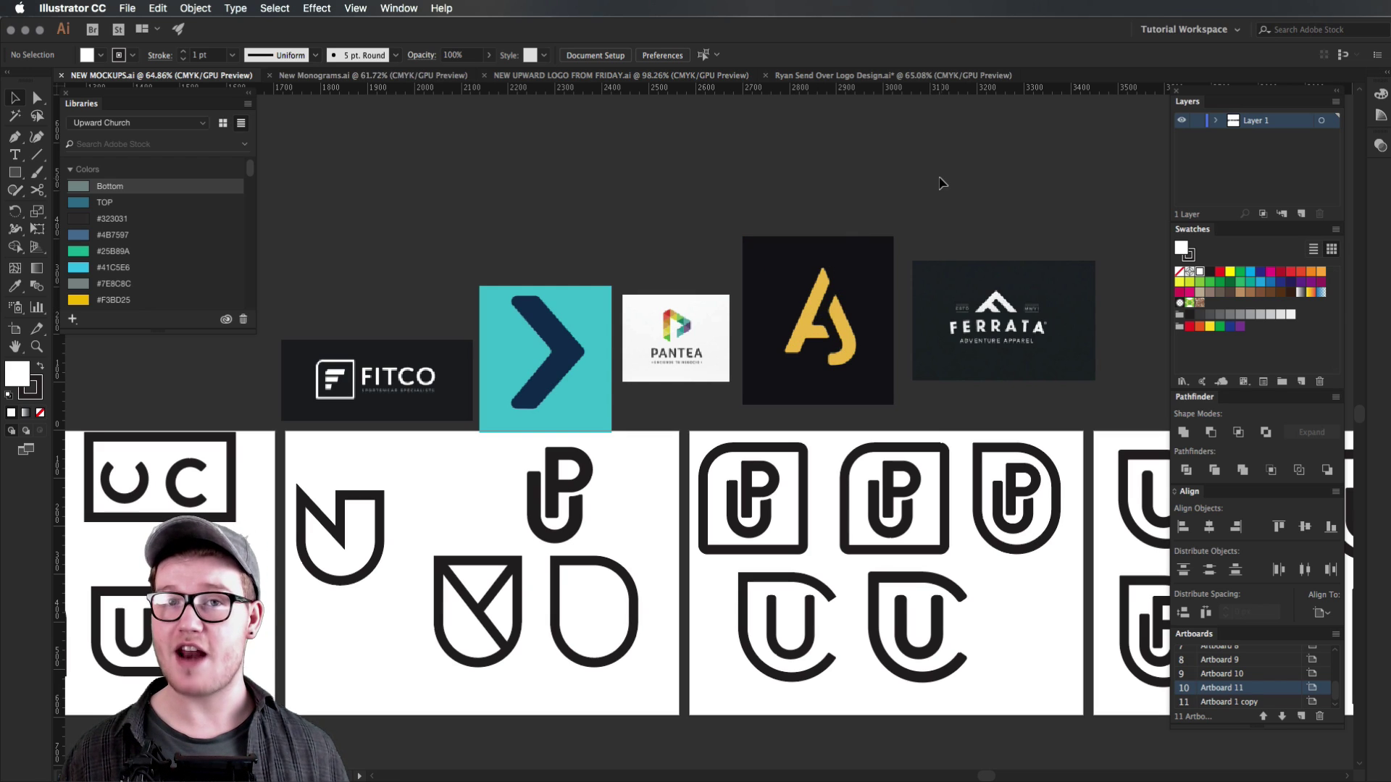
Step: Examine the teardrop-framed U monograms on Artboard 1
left_click_drag(315, 499, 803, 466)
left_click_drag(580, 499, 864, 500)
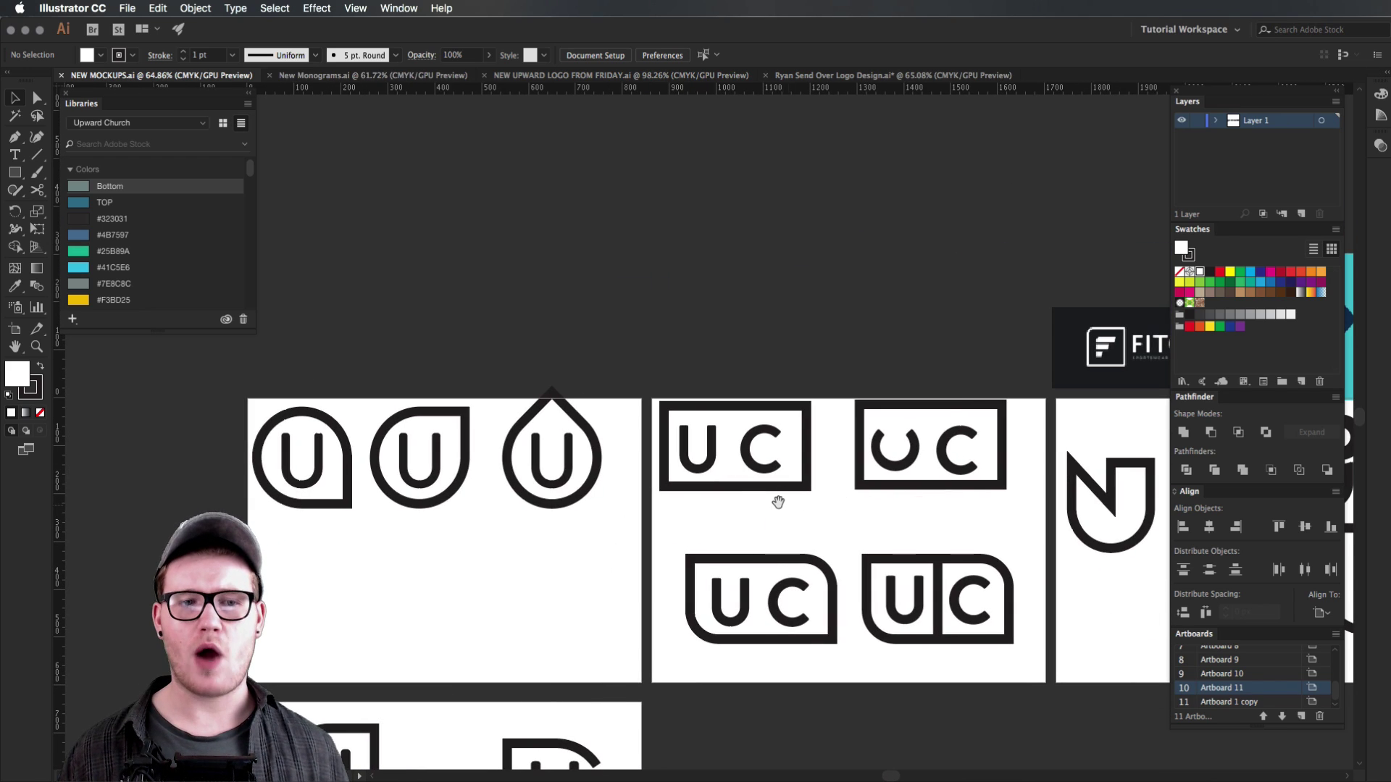
left_click_drag(736, 525, 751, 488)
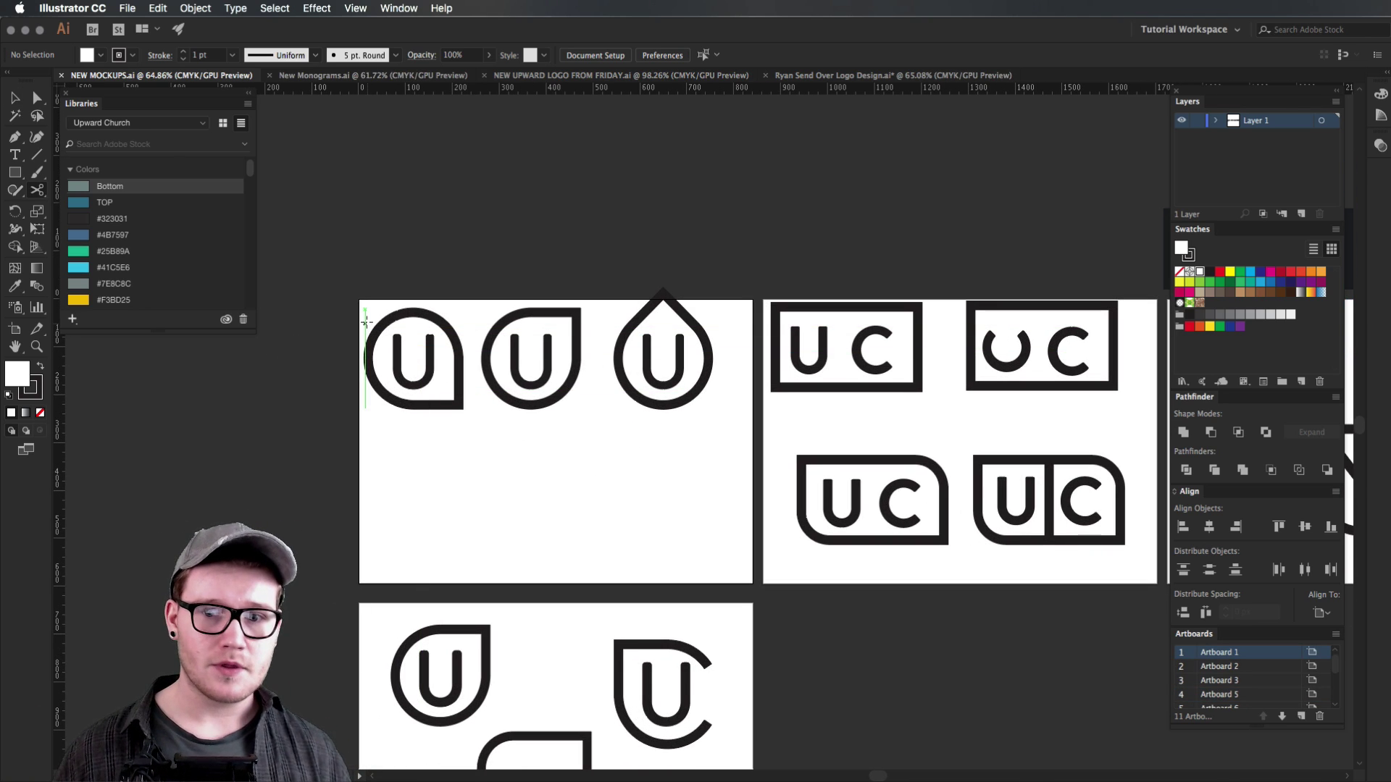
key("v")
left_click(464, 371)
left_click(631, 435)
Step: Examine the boxed UC marks on Artboard 2 and the shield and UP monograms on Artboard 3
scroll(692, 439, "right", 5)
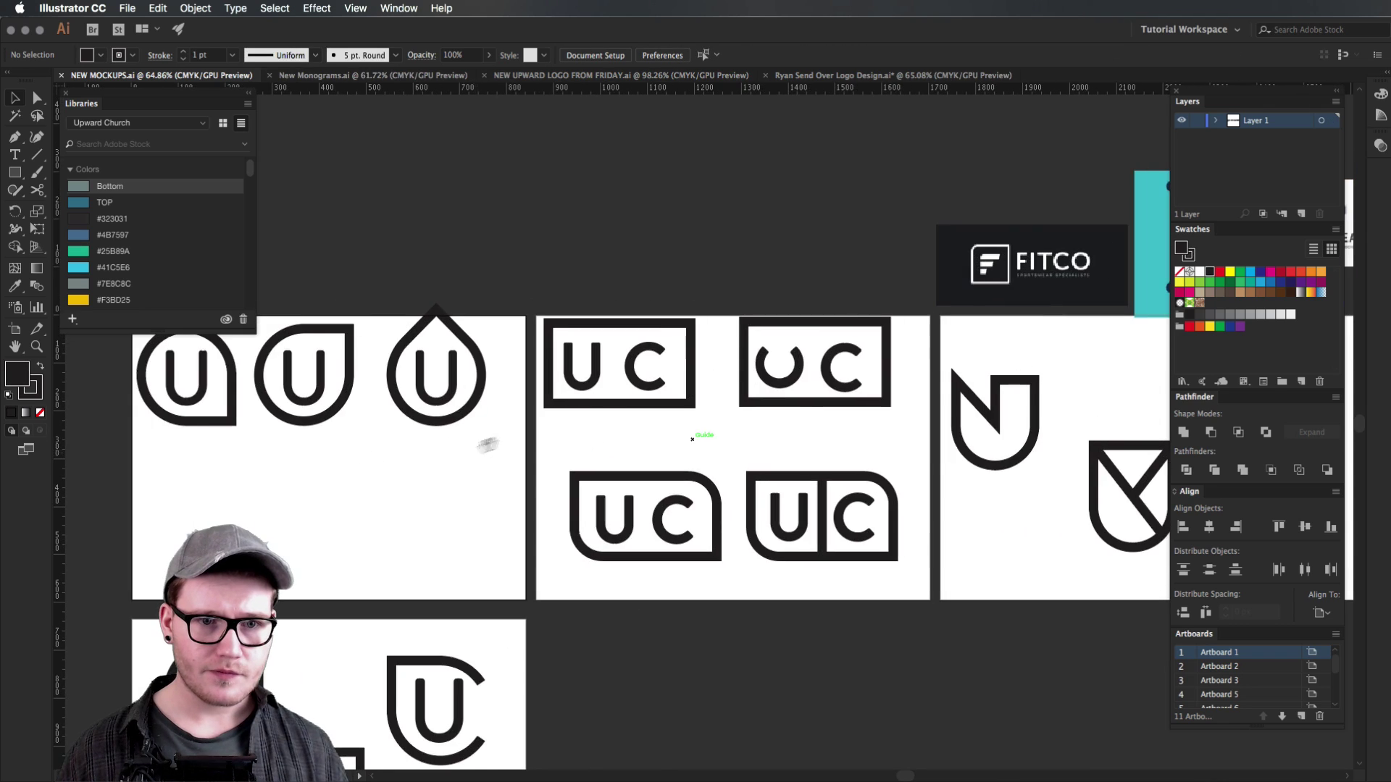
scroll(693, 439, "right", 5)
left_click_drag(476, 423, 587, 290)
scroll(587, 304, "right", 5)
left_click_drag(413, 347, 728, 562)
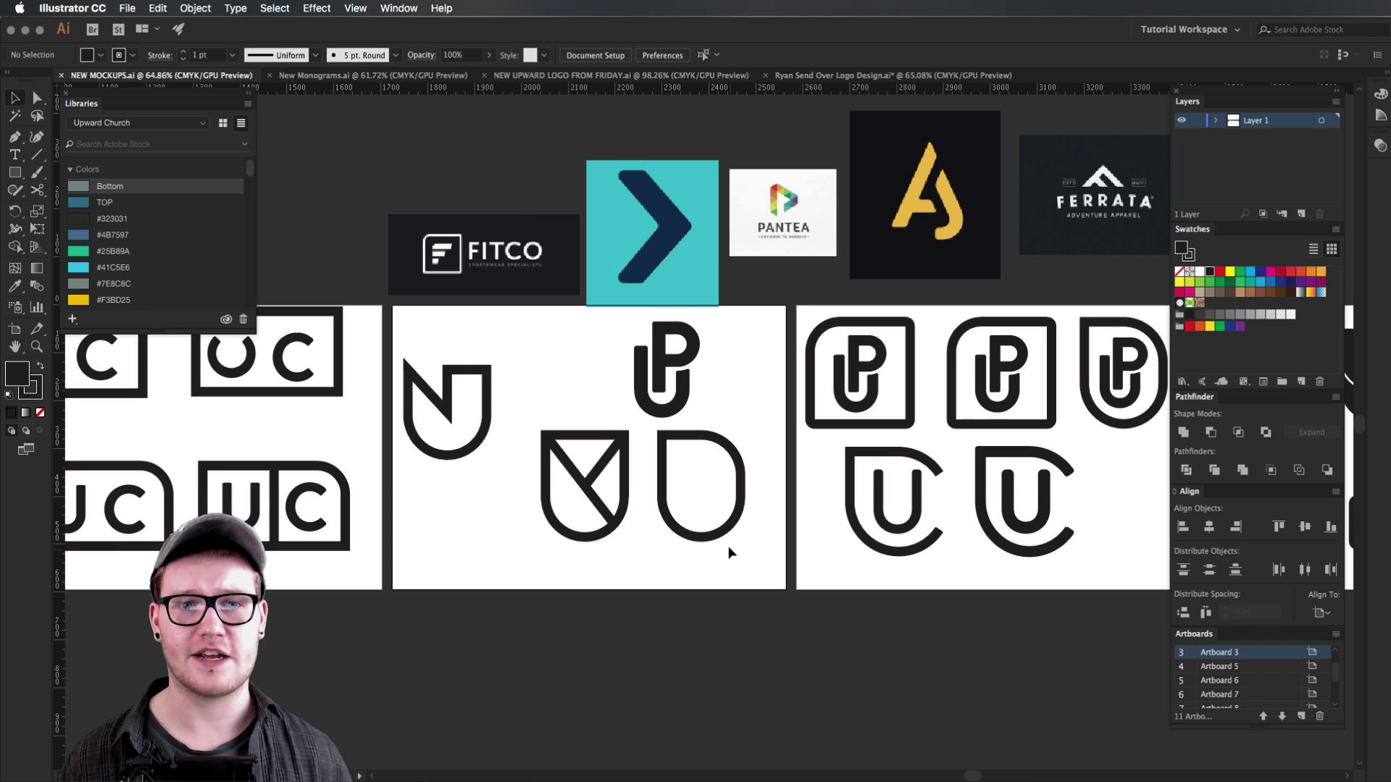
scroll(839, 516, "right", 4)
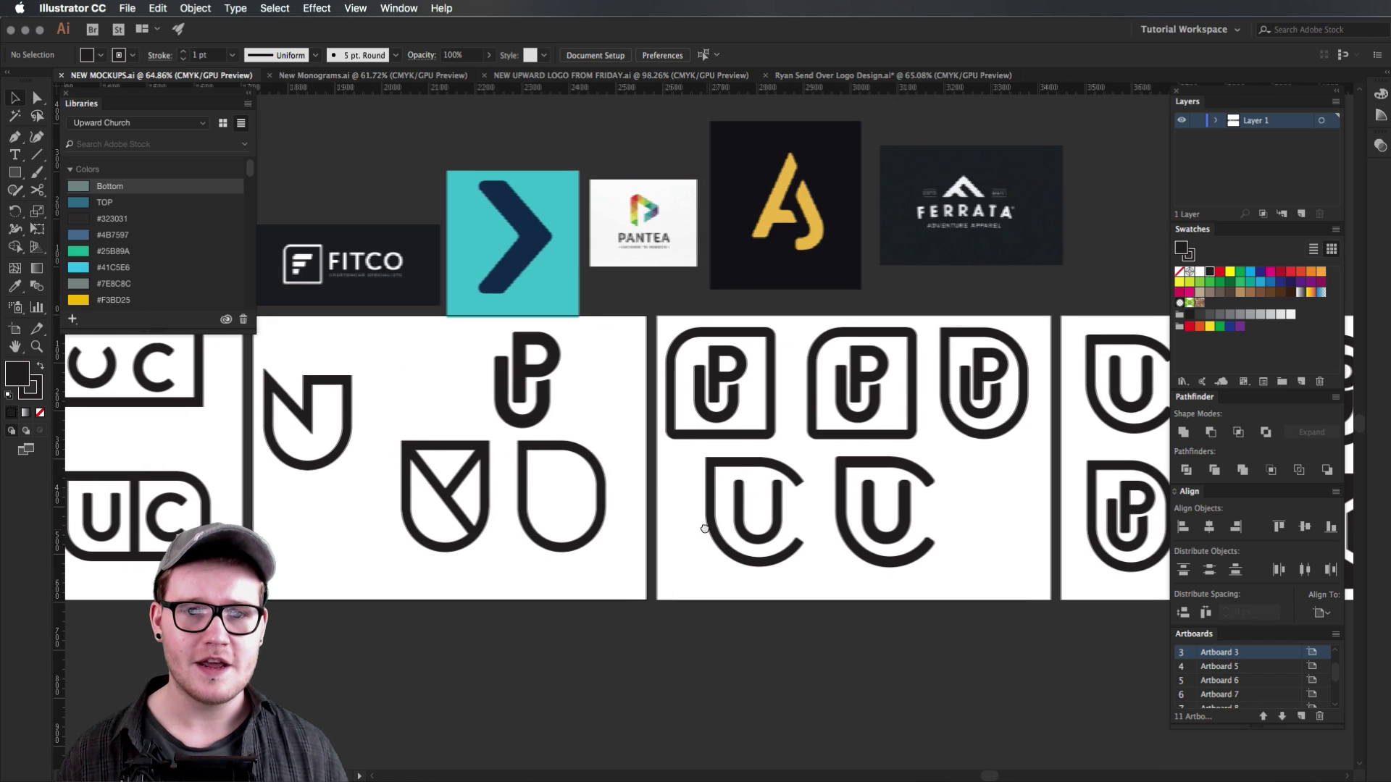
Step: Examine the UP and UC monograms on Artboard 5 and the set of marks on Artboard 6
left_click_drag(962, 465, 713, 516)
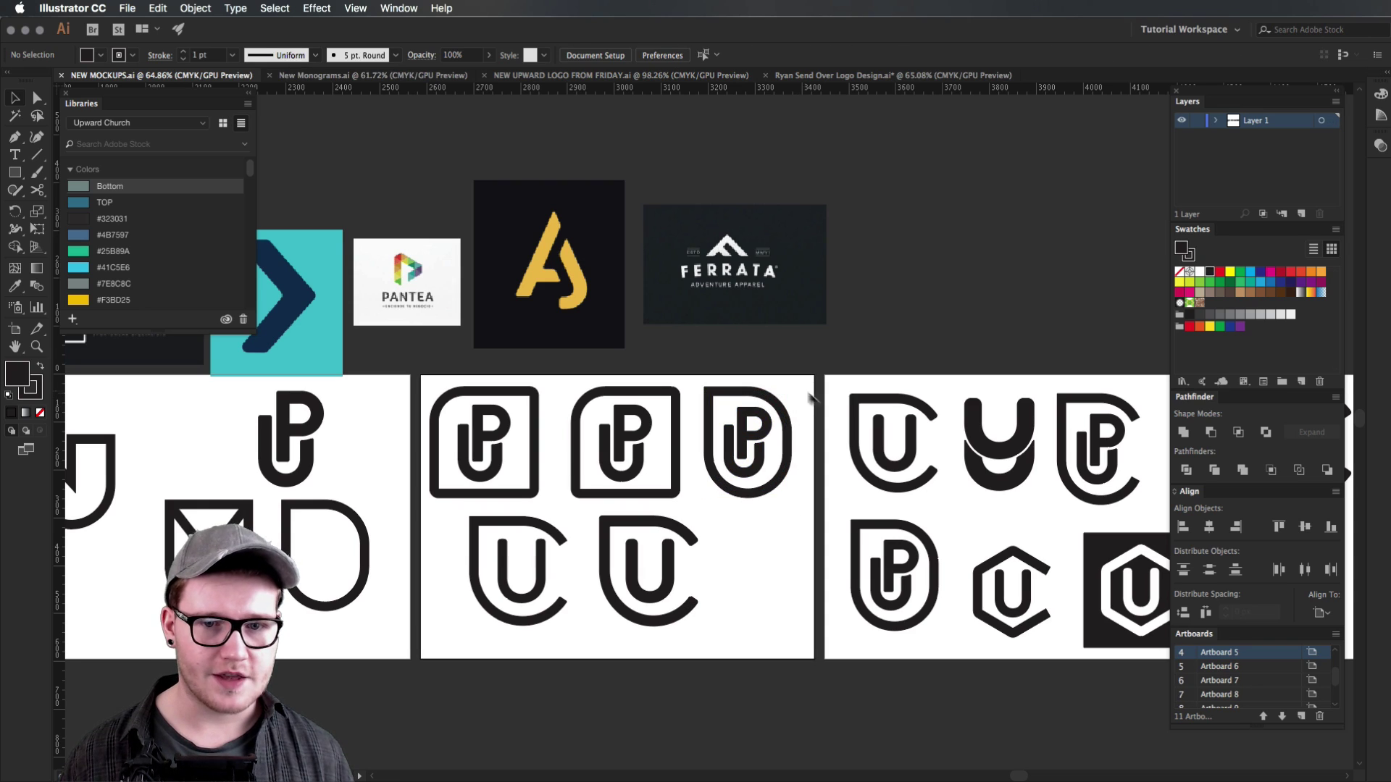
left_click_drag(826, 407, 605, 419)
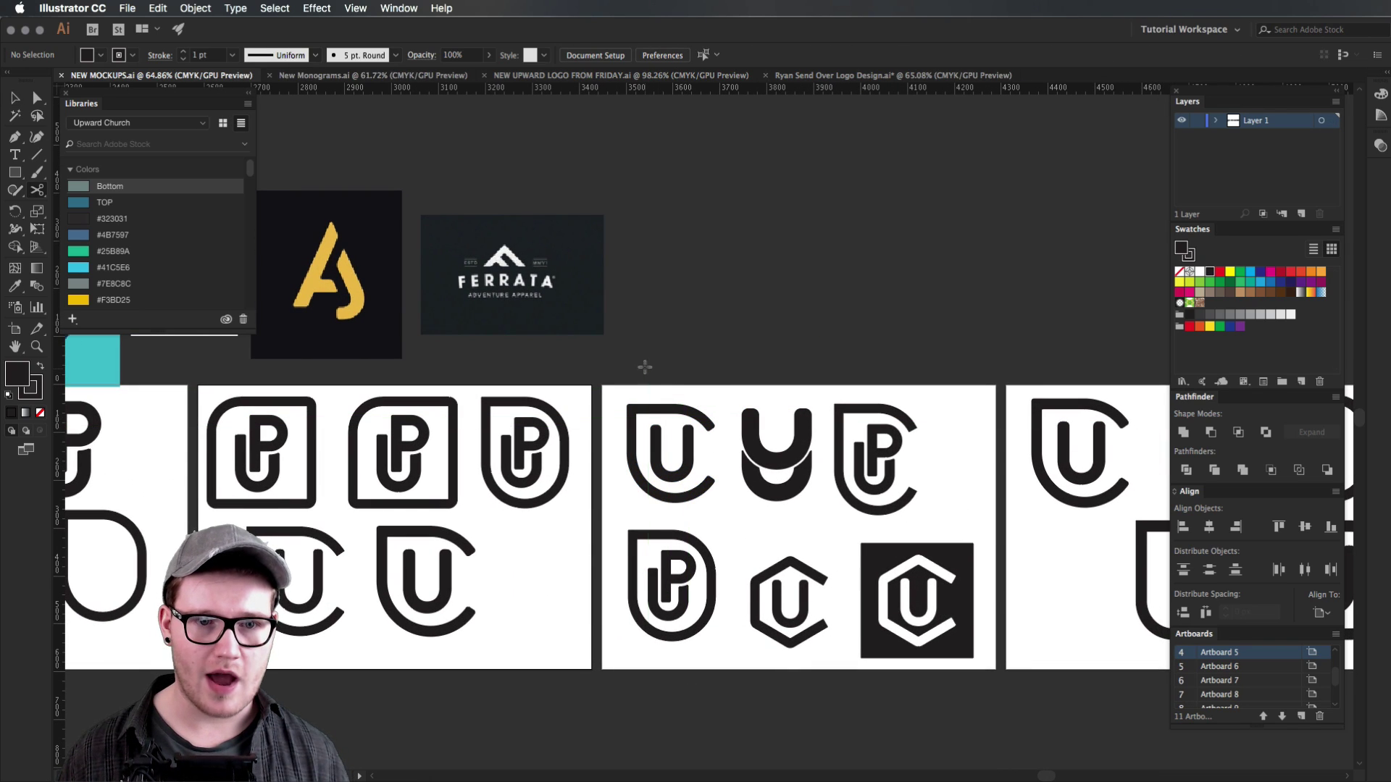
key("v")
left_click_drag(615, 393, 988, 681)
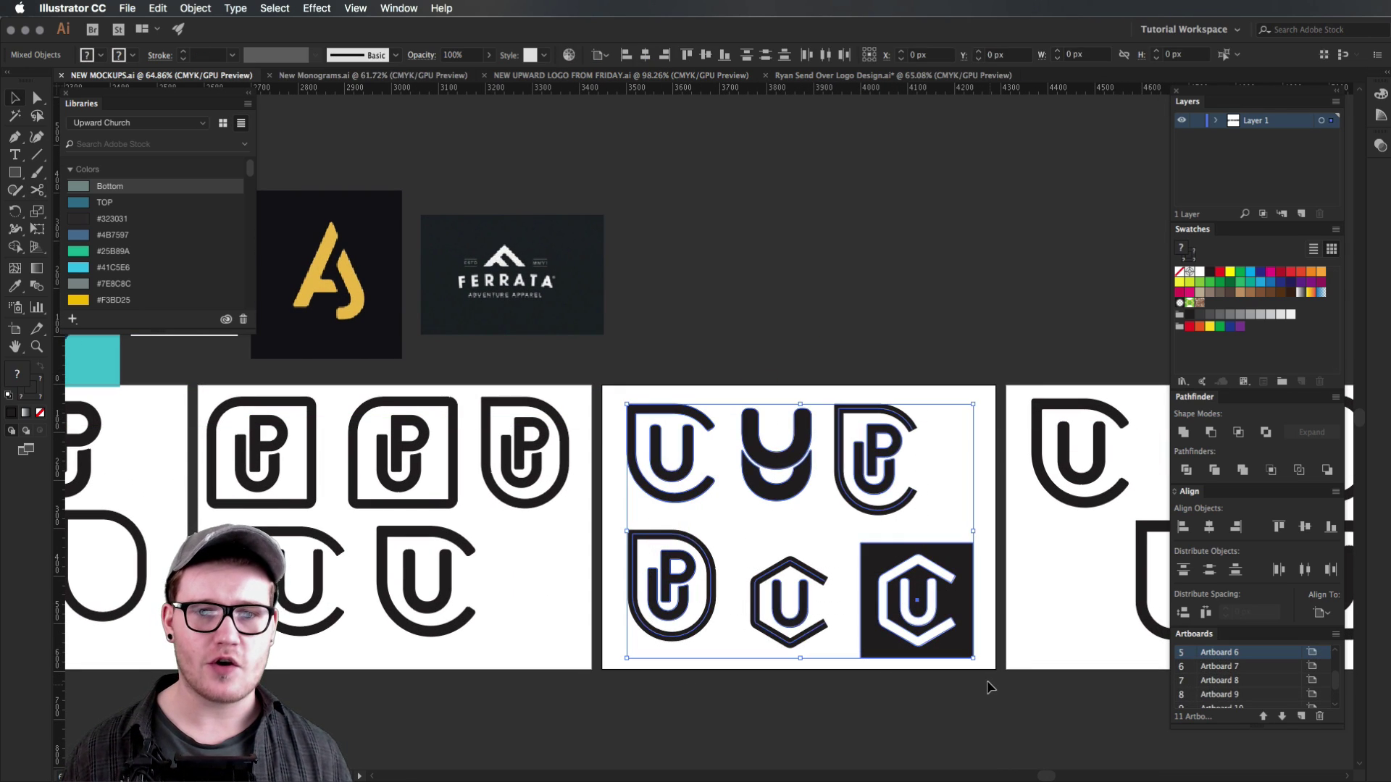
left_click(990, 687)
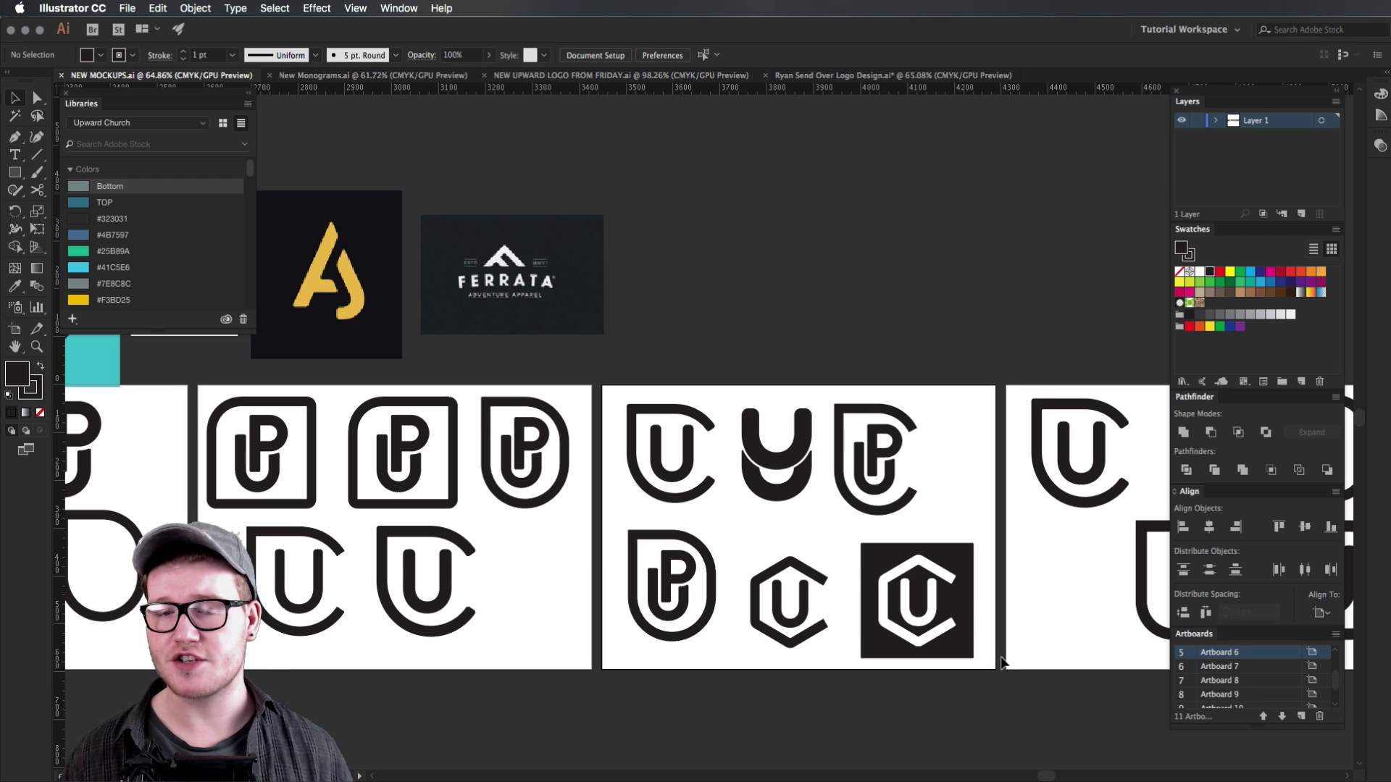
left_click_drag(962, 693, 744, 362)
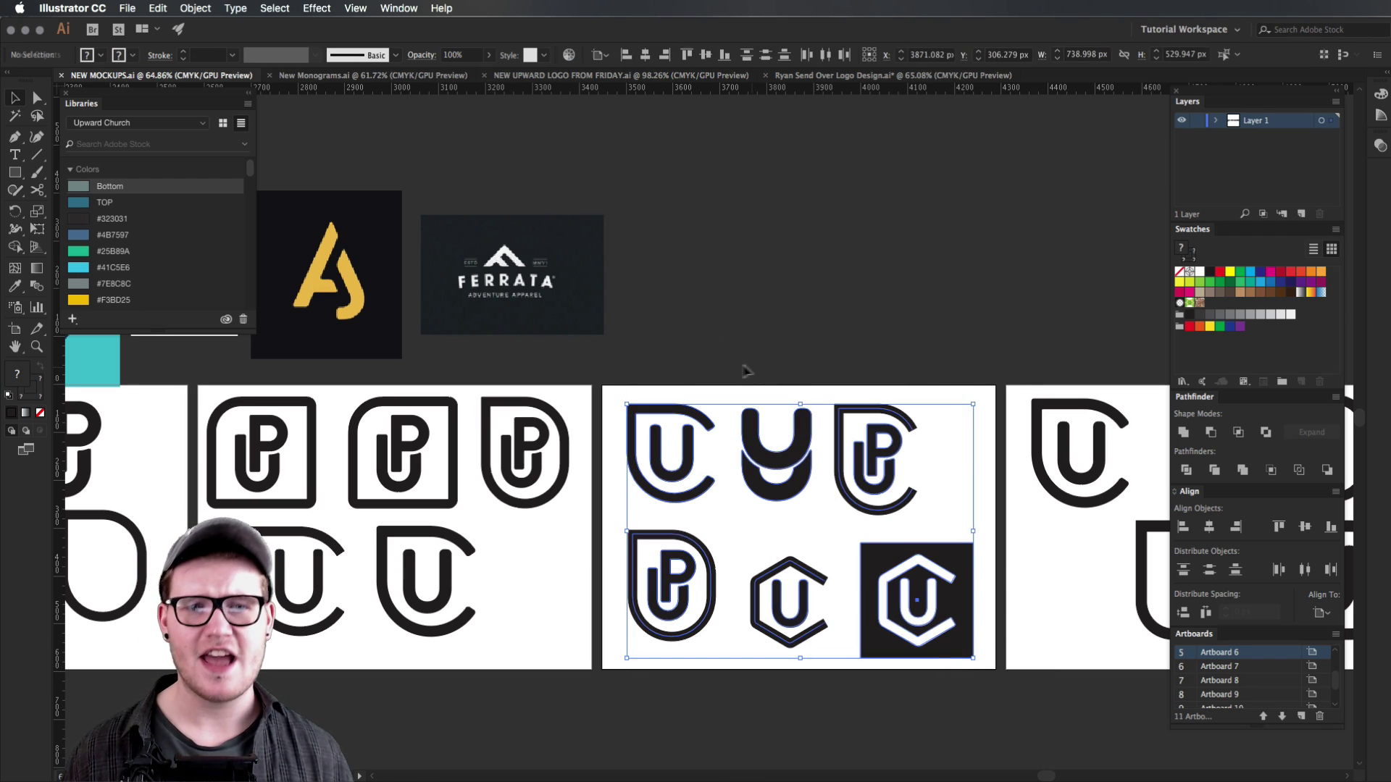
left_click(745, 363)
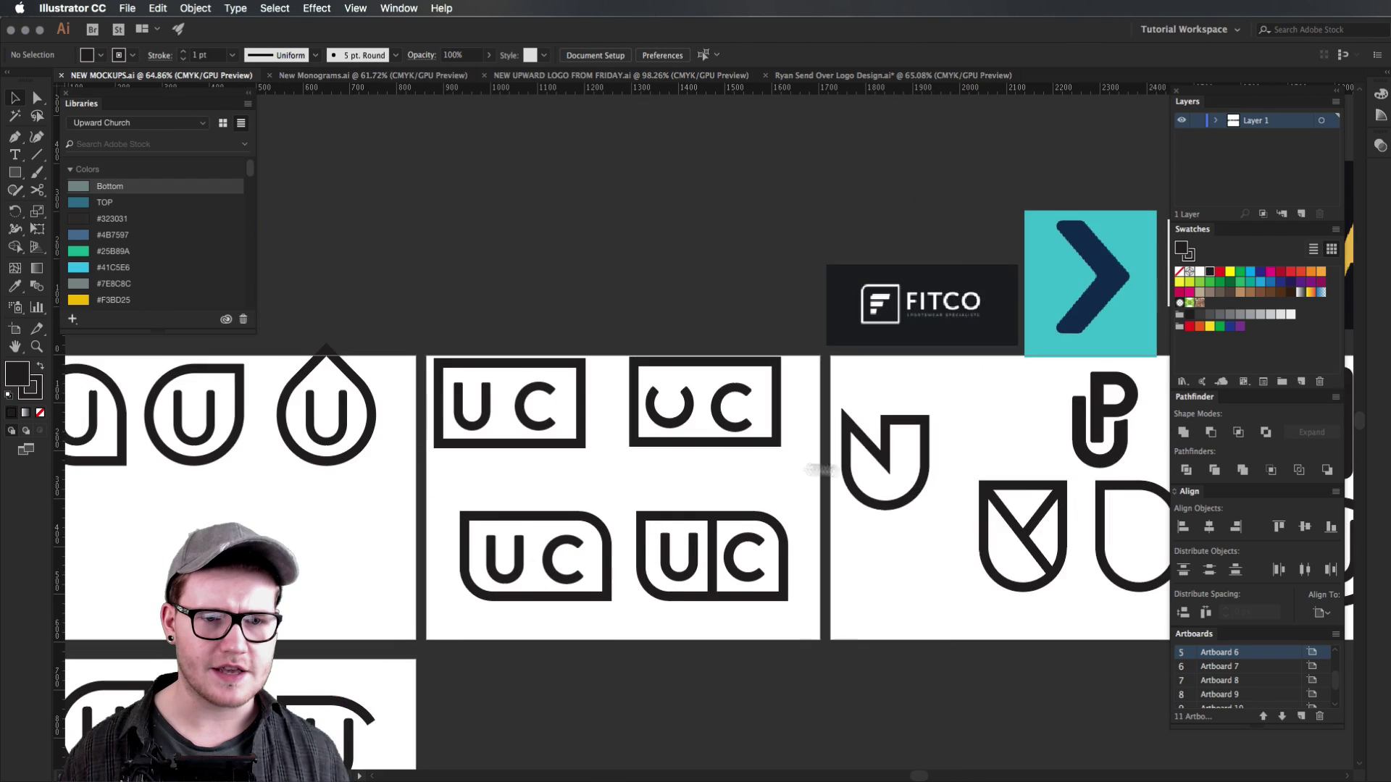
Step: Look over the UC frames on Artboard 7 and the shield U and mountain icons on Artboard 8
left_click_drag(821, 471, 633, 479)
scroll(633, 478, "right", 20)
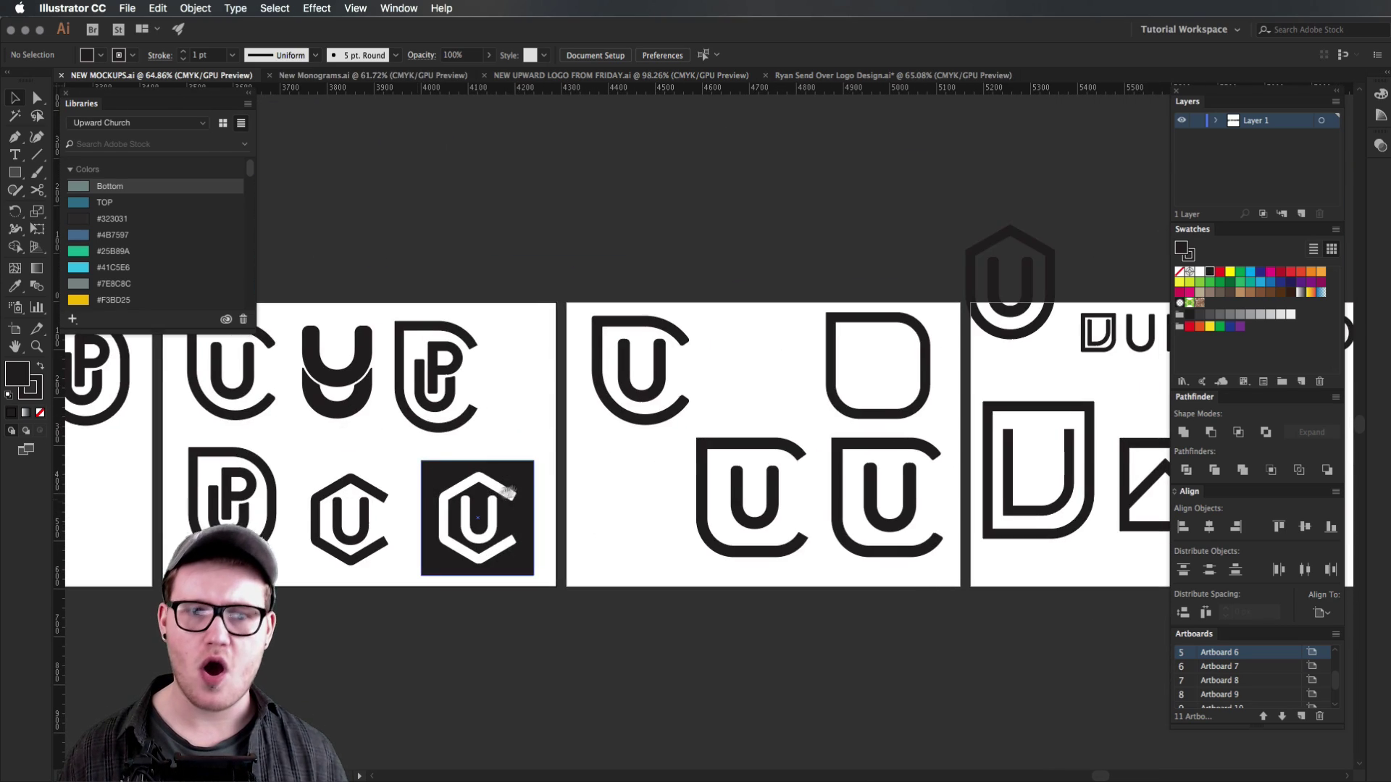
scroll(446, 470, "right", 8)
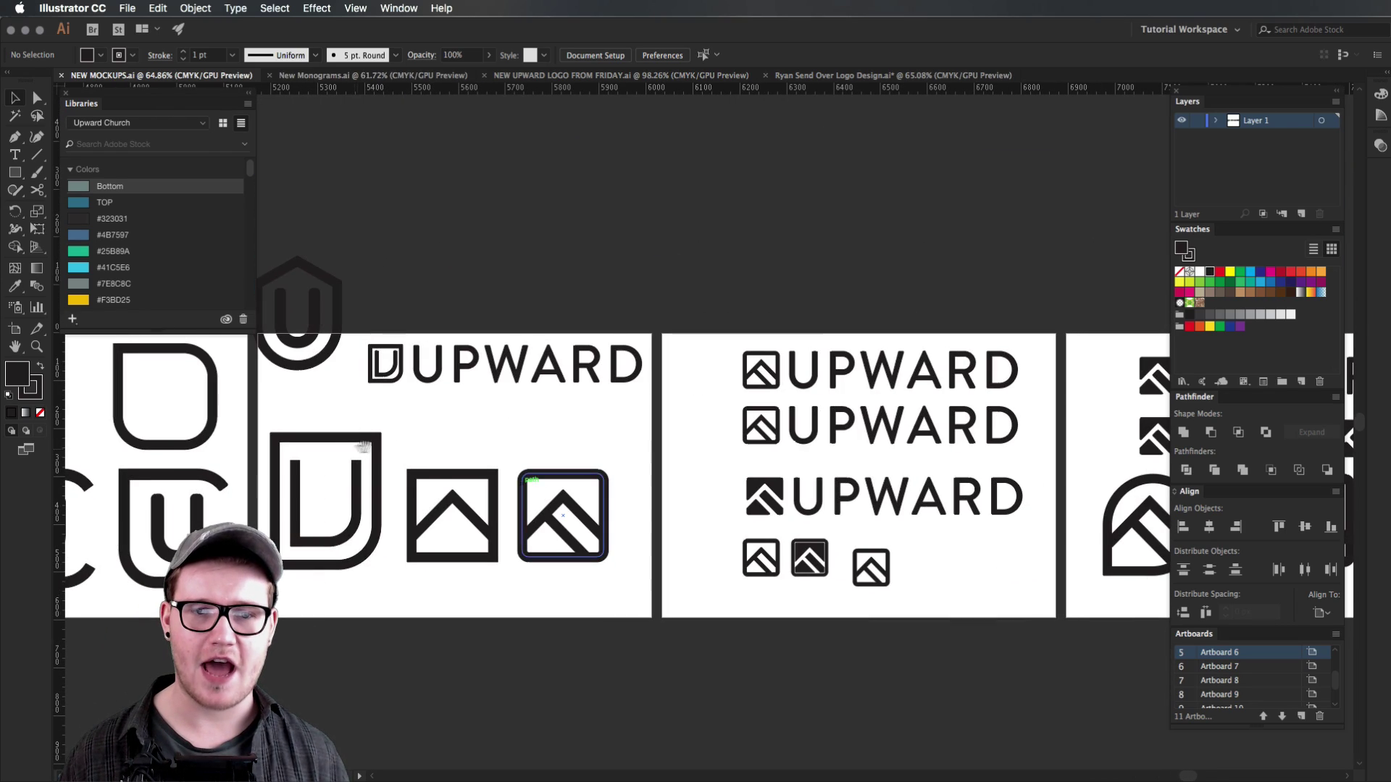
scroll(434, 442, "left", 3)
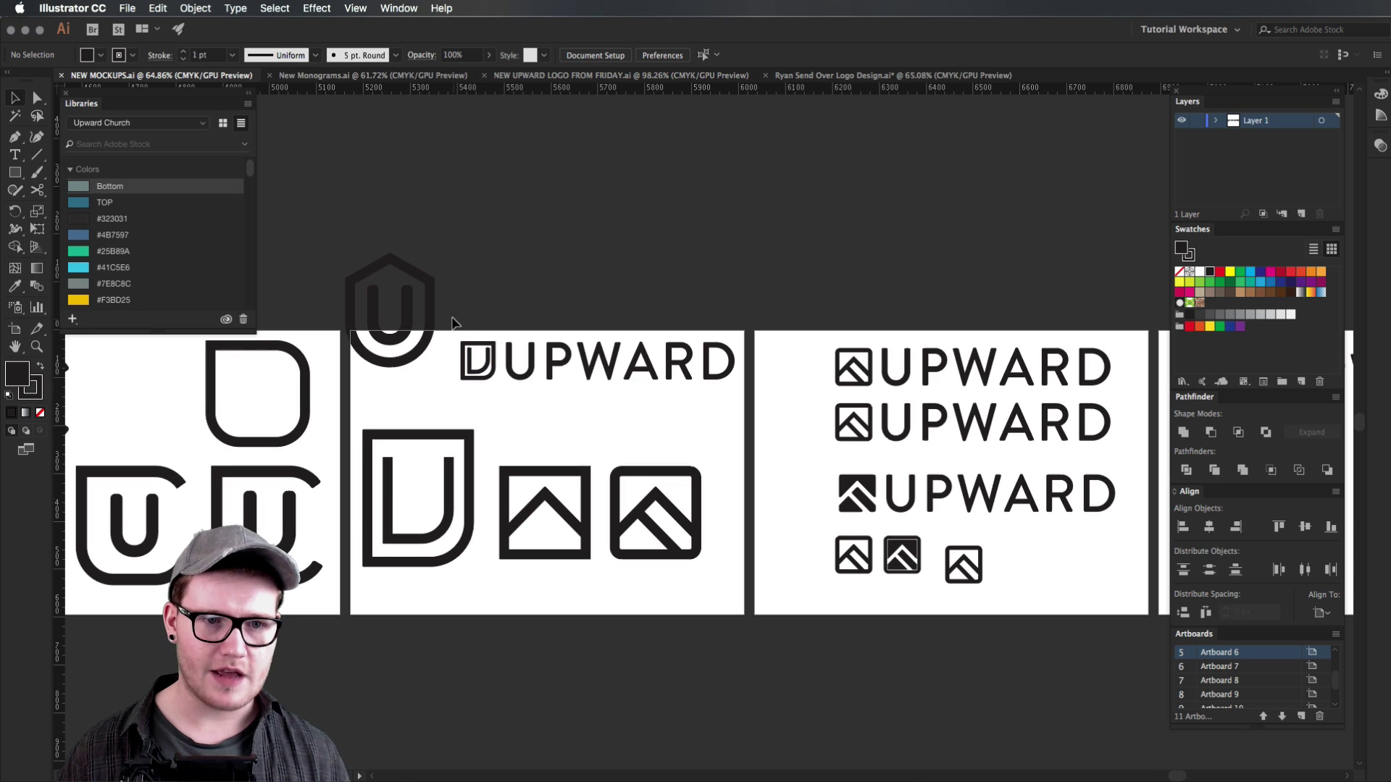
left_click(656, 395)
left_click_drag(658, 396, 434, 412)
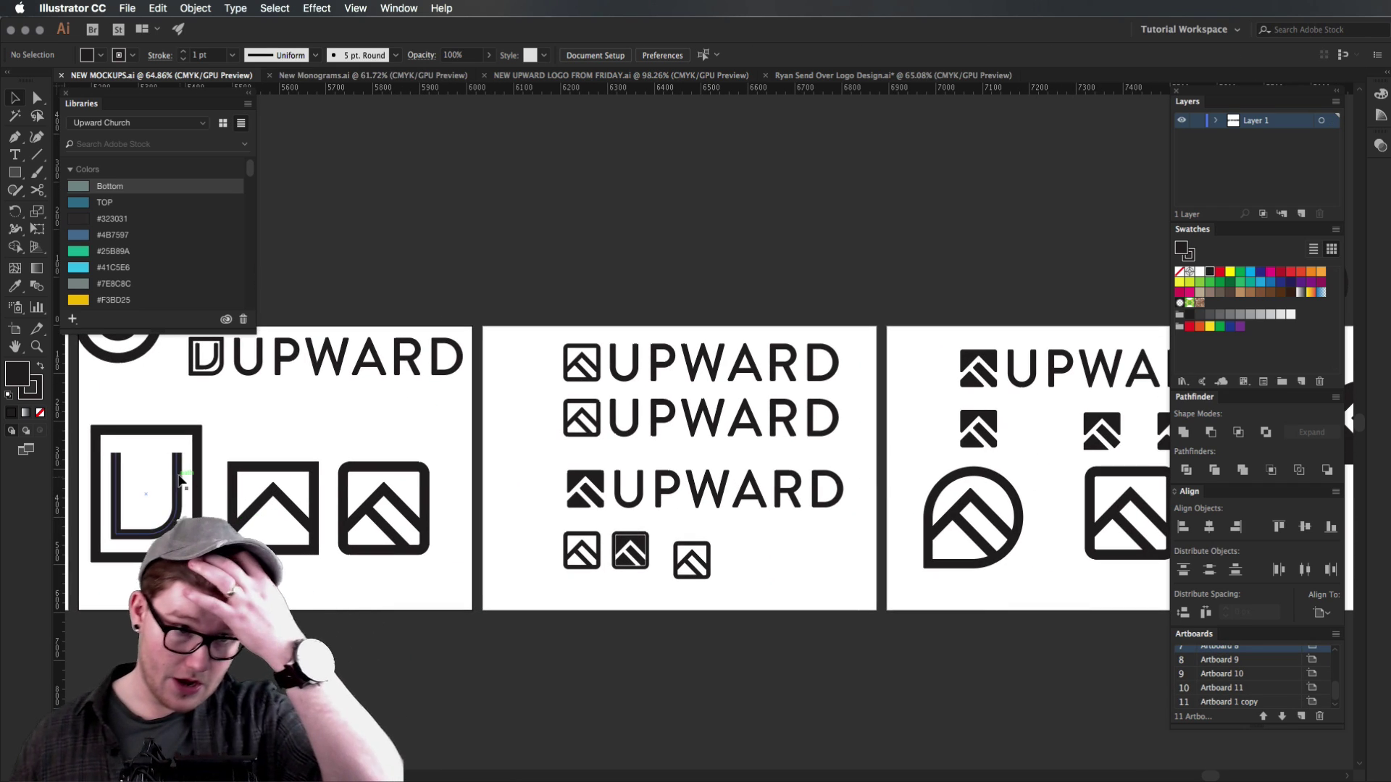
left_click_drag(391, 527, 659, 509)
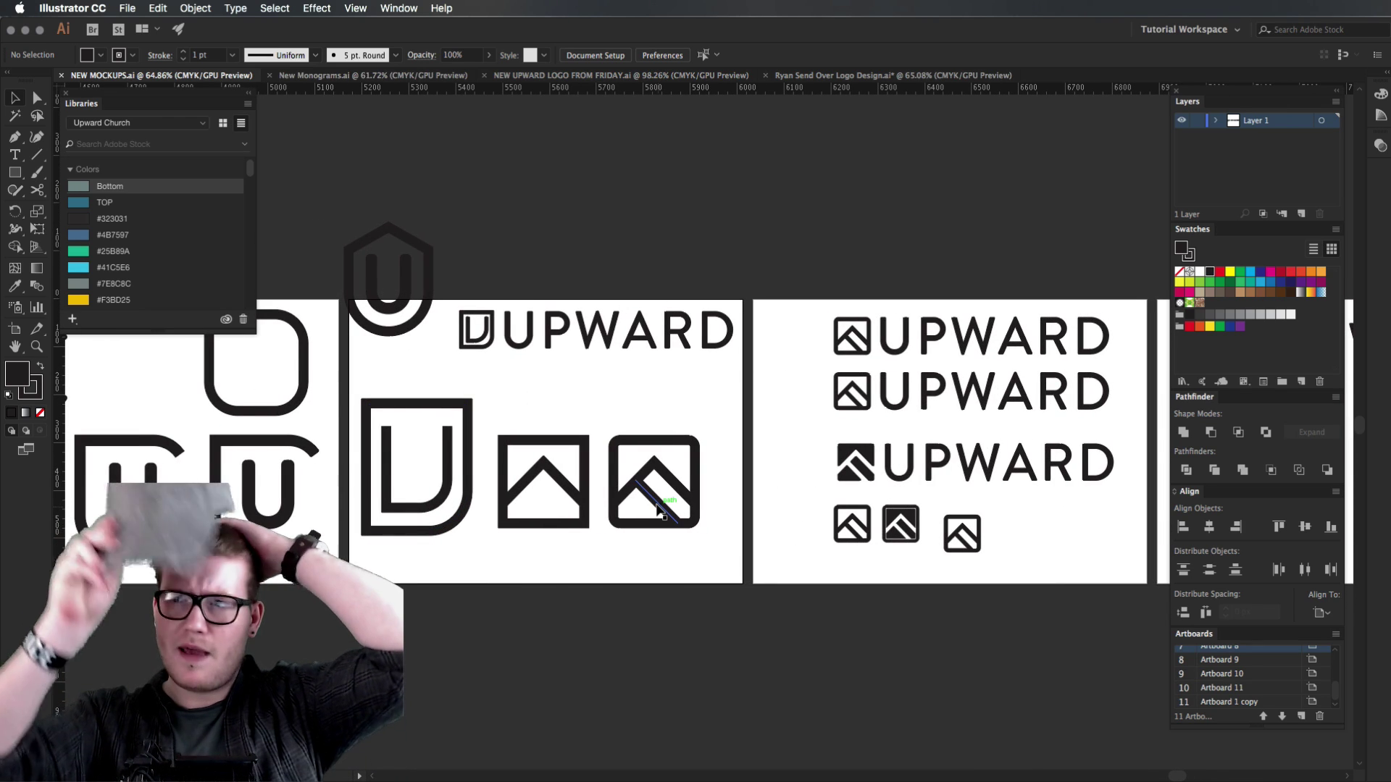
scroll(657, 509, "down", 8)
scroll(657, 510, "left", 6)
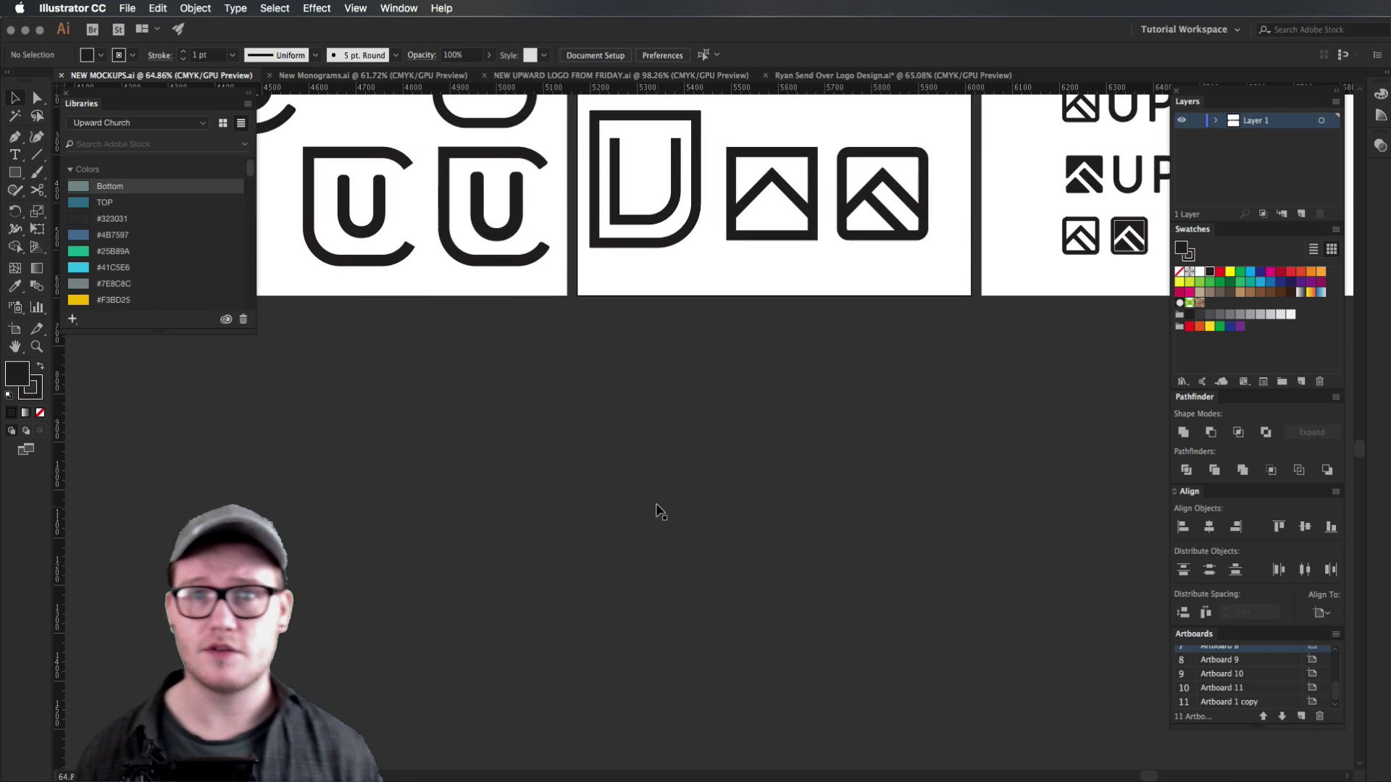
scroll(993, 406, "up", 7)
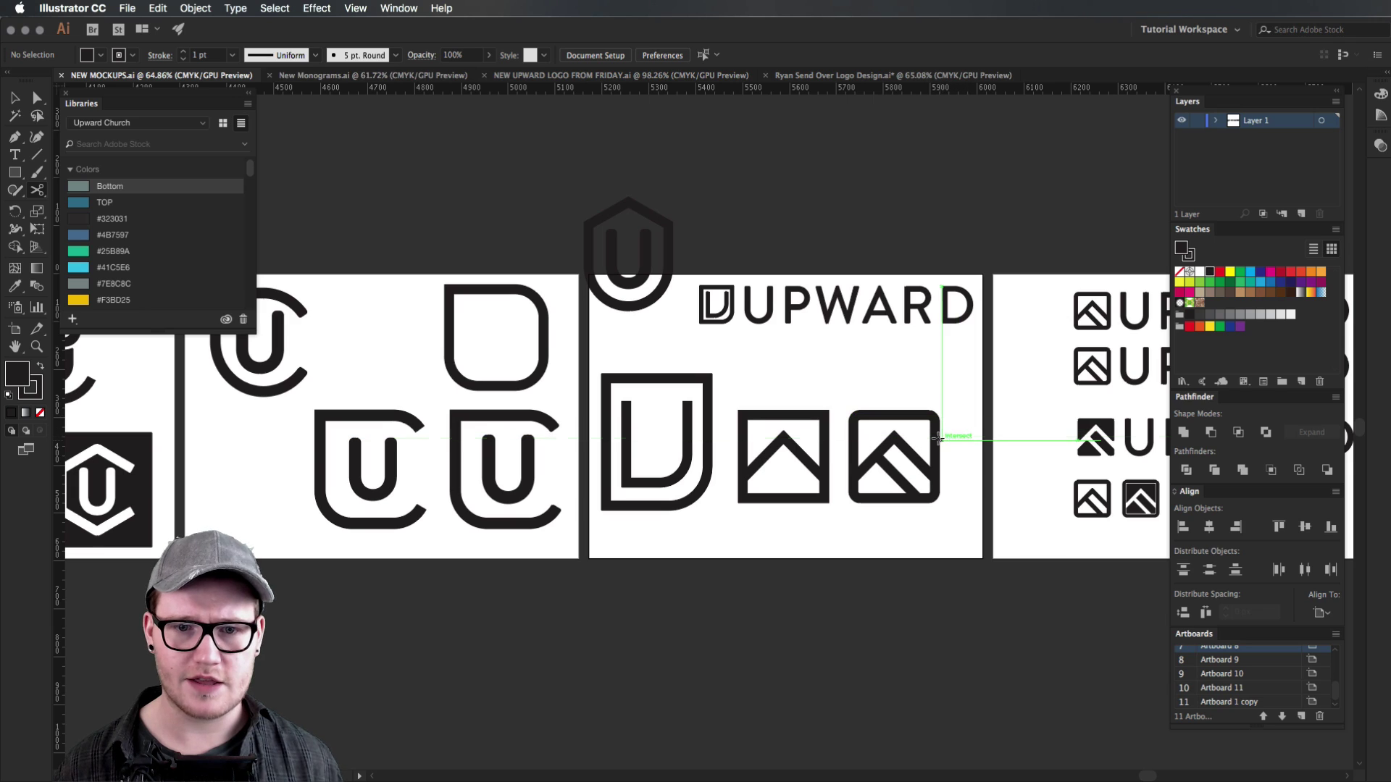
Step: Inspect the rounded-square mountain icon on Artboard 8 up close
key("v")
left_click_drag(948, 434, 1101, 506)
key("z")
left_click_drag(1015, 532, 979, 584)
key("v")
left_click(1066, 397)
left_click_drag(1061, 345, 557, 644)
left_click(839, 595)
key("z")
left_click_drag(887, 562, 640, 563)
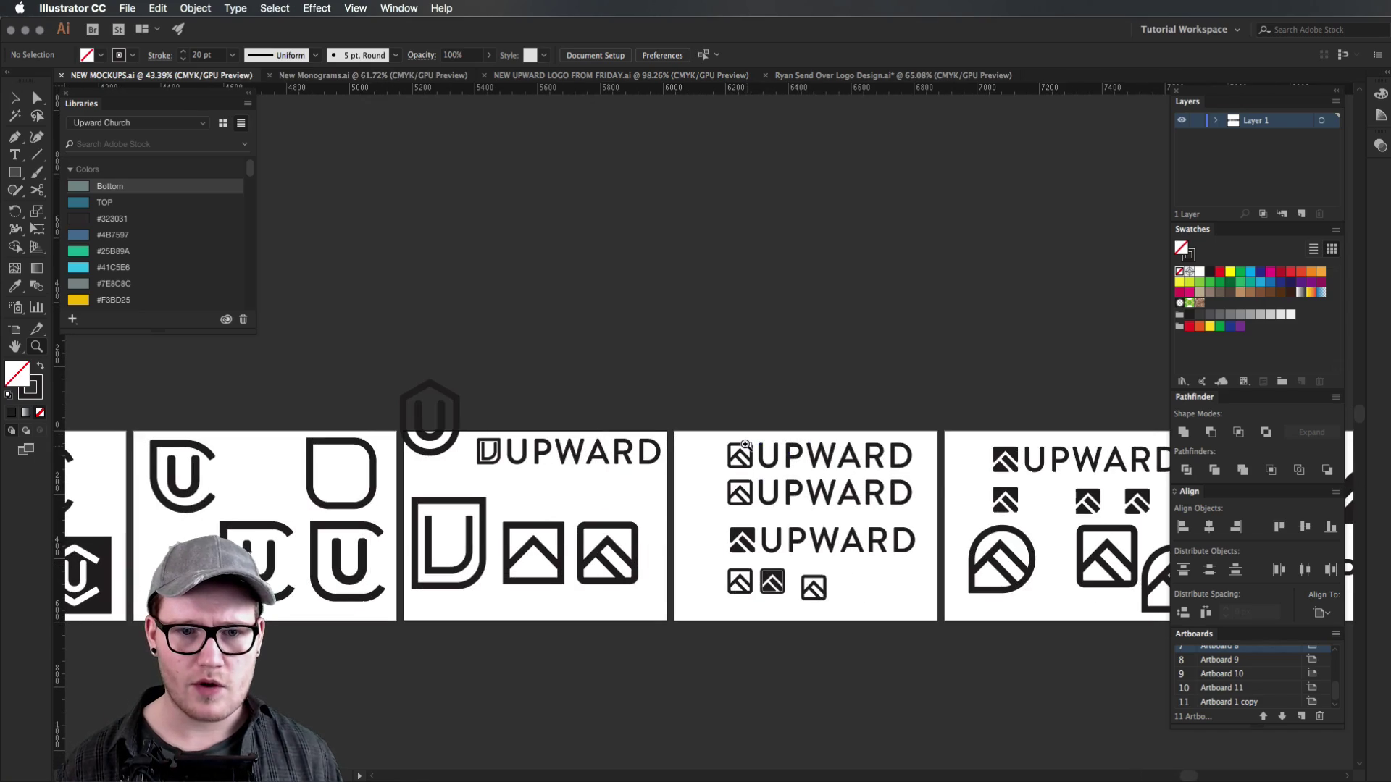
Step: Compare the two outlined-icon UPWARD lockups at the top of Artboard 9
left_click_drag(746, 444, 920, 412)
left_click_drag(913, 488, 735, 350)
key("v")
left_click_drag(579, 293, 745, 351)
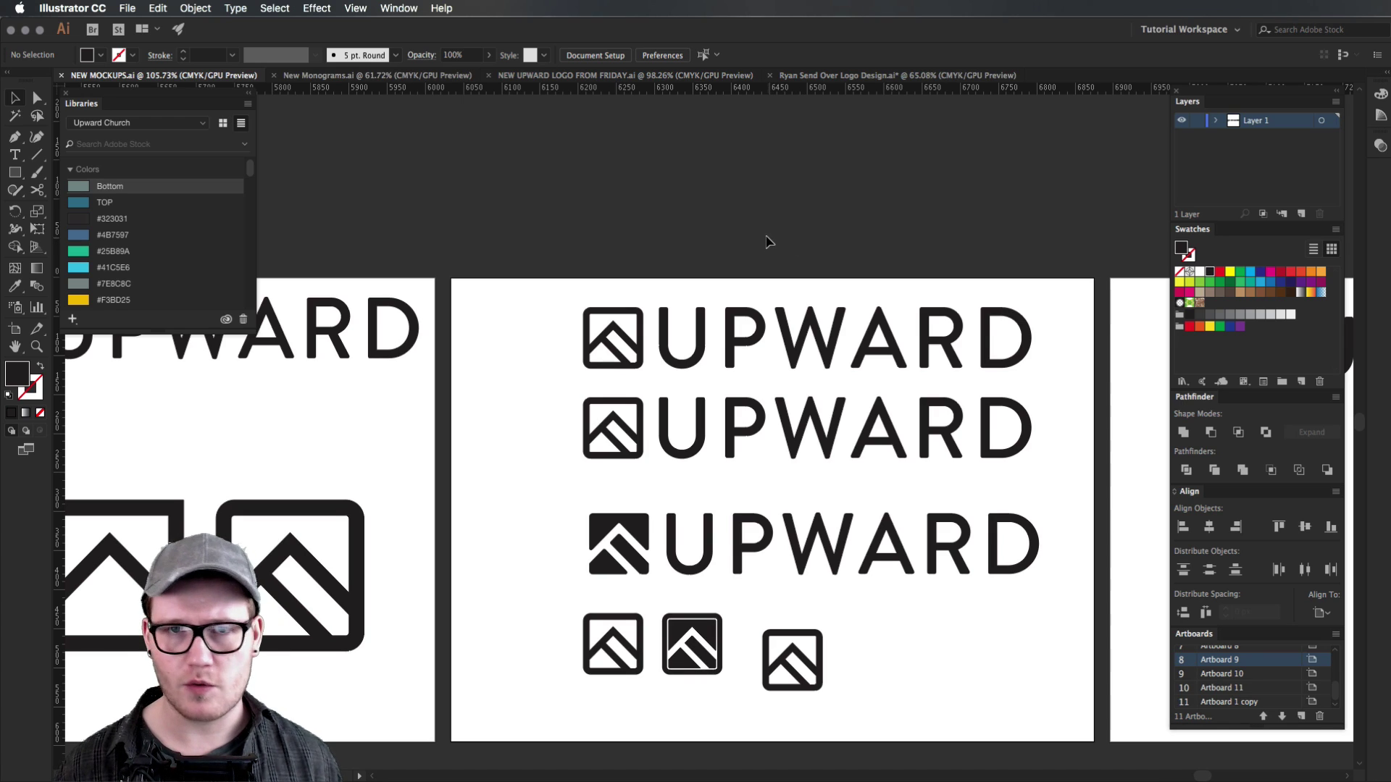
left_click(831, 355)
left_click(855, 254)
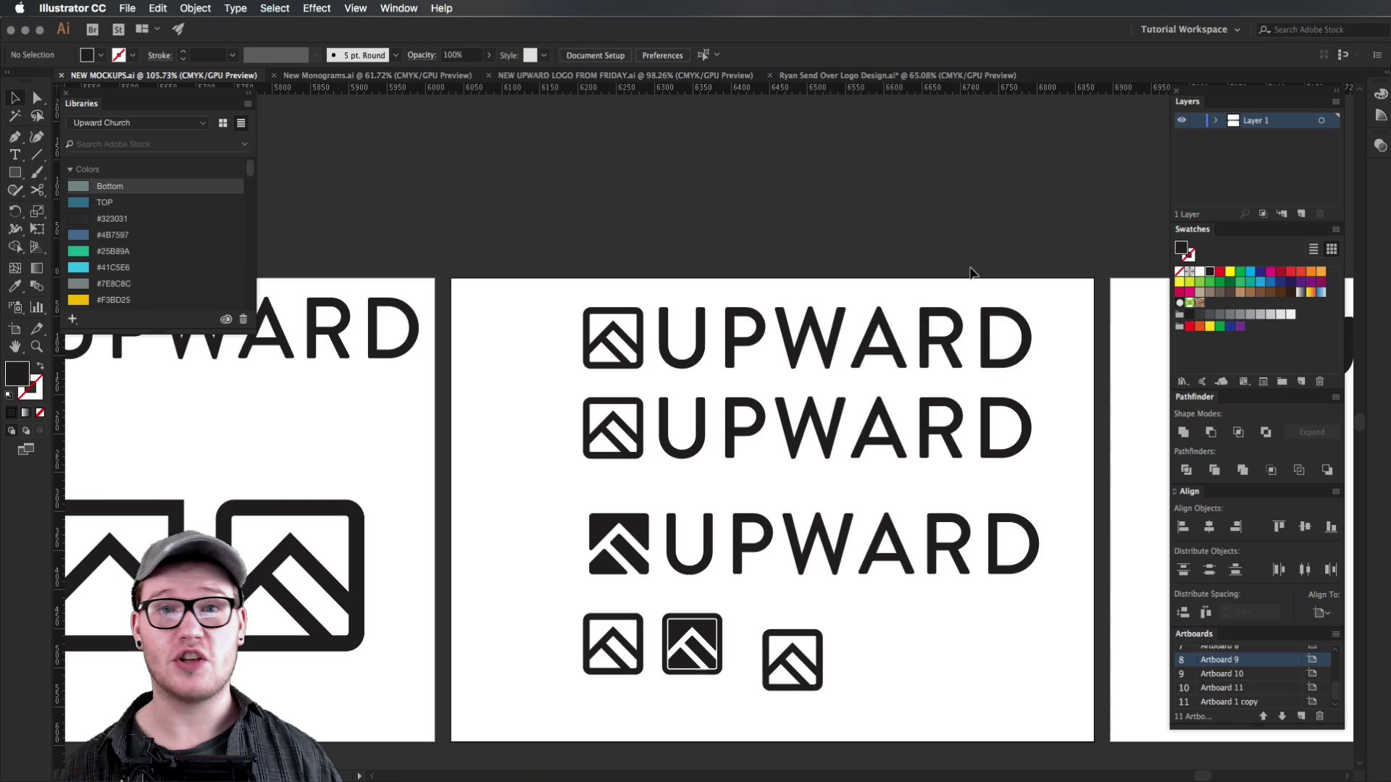
left_click(638, 435)
left_click(510, 456)
Step: Examine the solid mountain icon and its wordmark in the third UPWARD lockup on Artboard 9
left_click(620, 544)
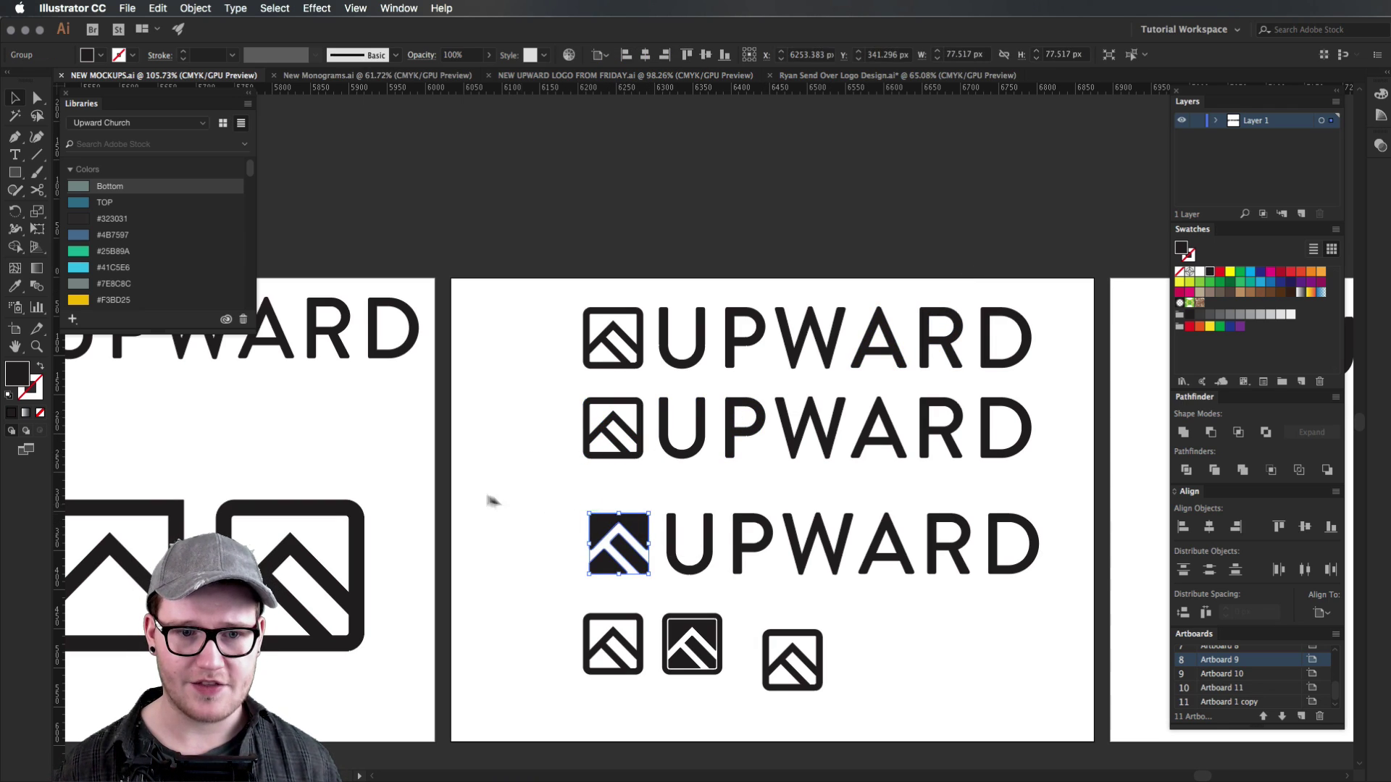
left_click(493, 499)
key("z")
left_click_drag(617, 539, 715, 534)
key("v")
left_click(665, 523)
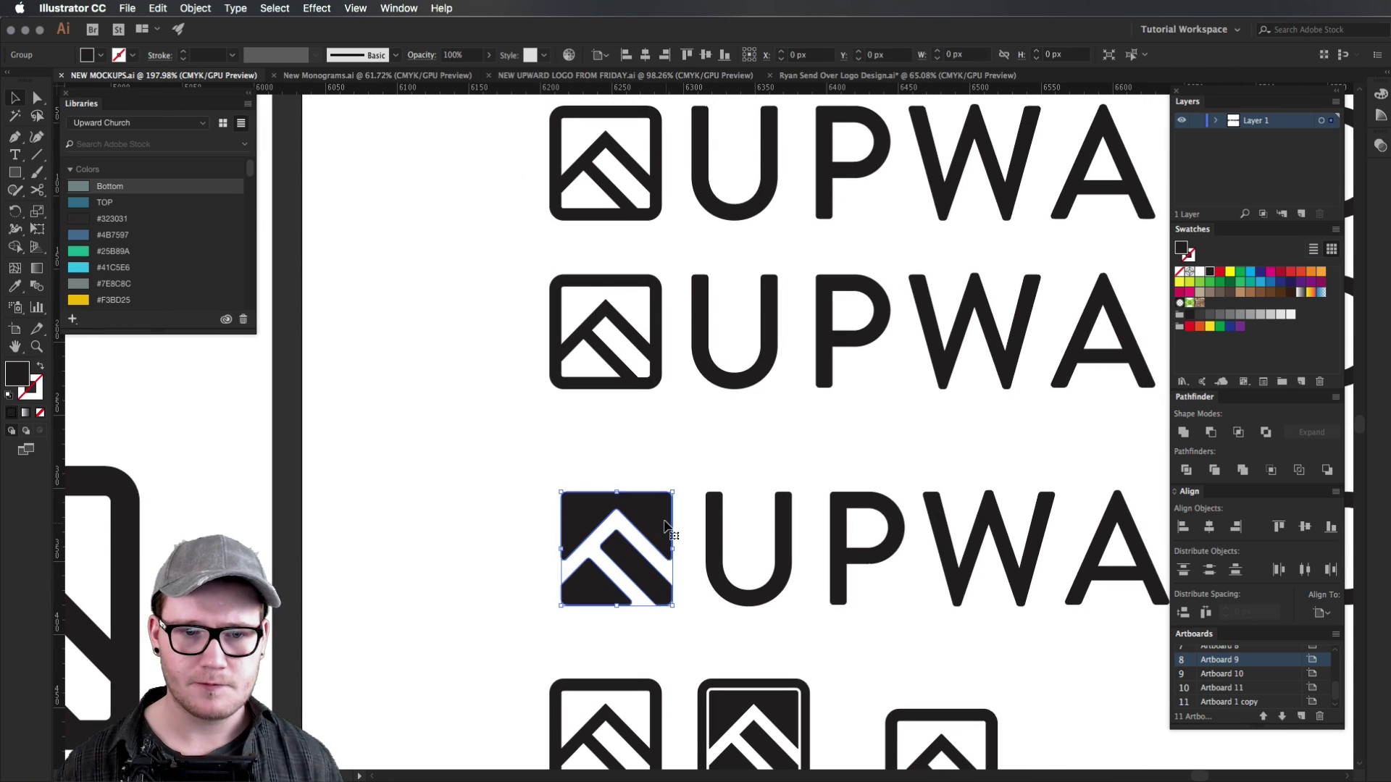
left_click(637, 611)
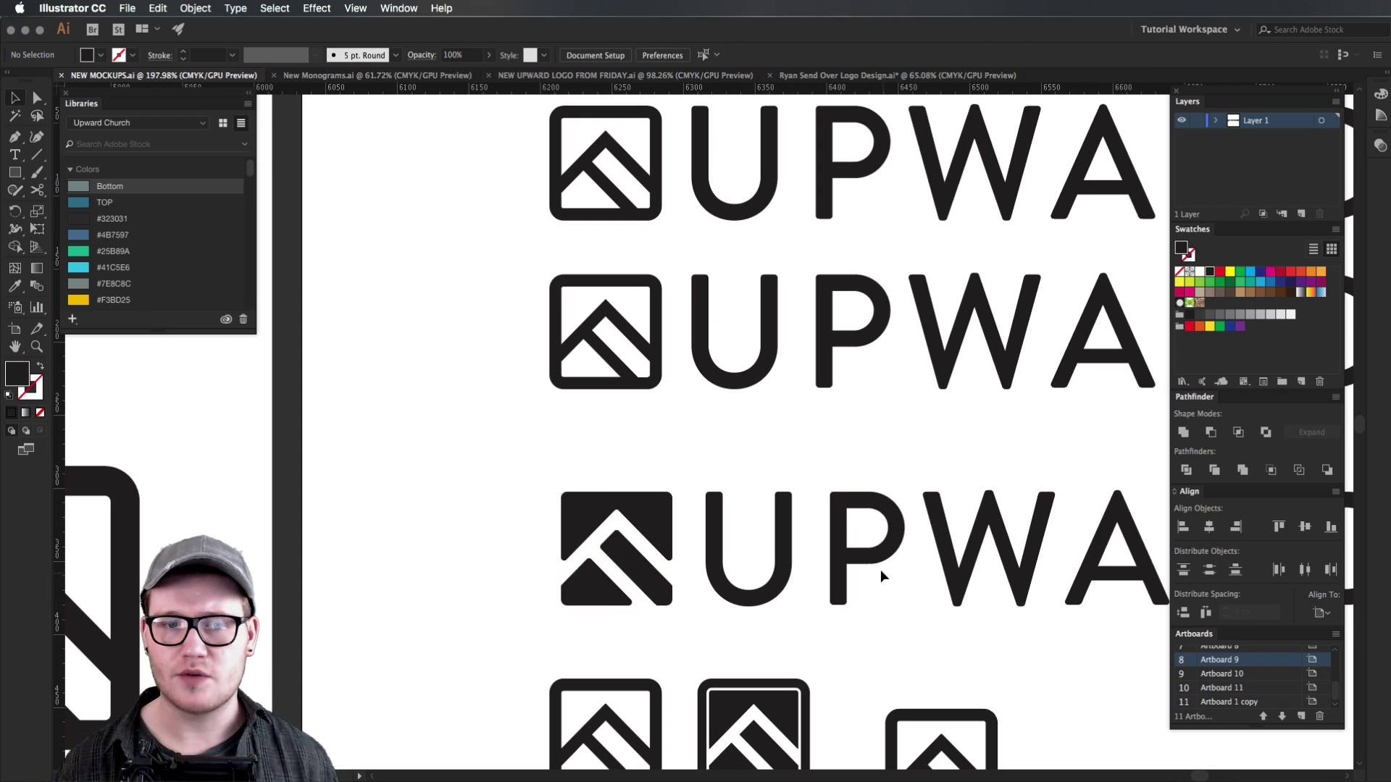
left_click_drag(889, 566, 661, 531)
left_click_drag(962, 416, 764, 432)
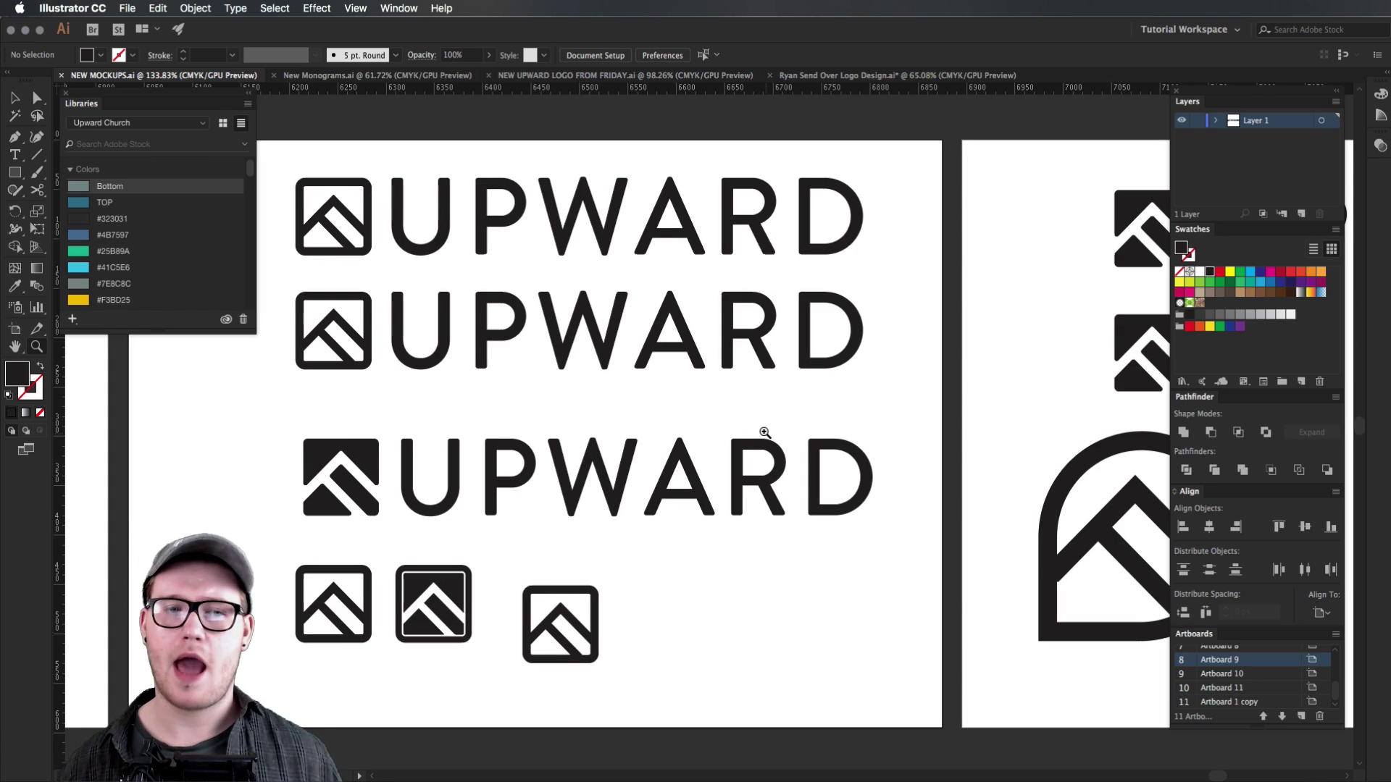
key("v")
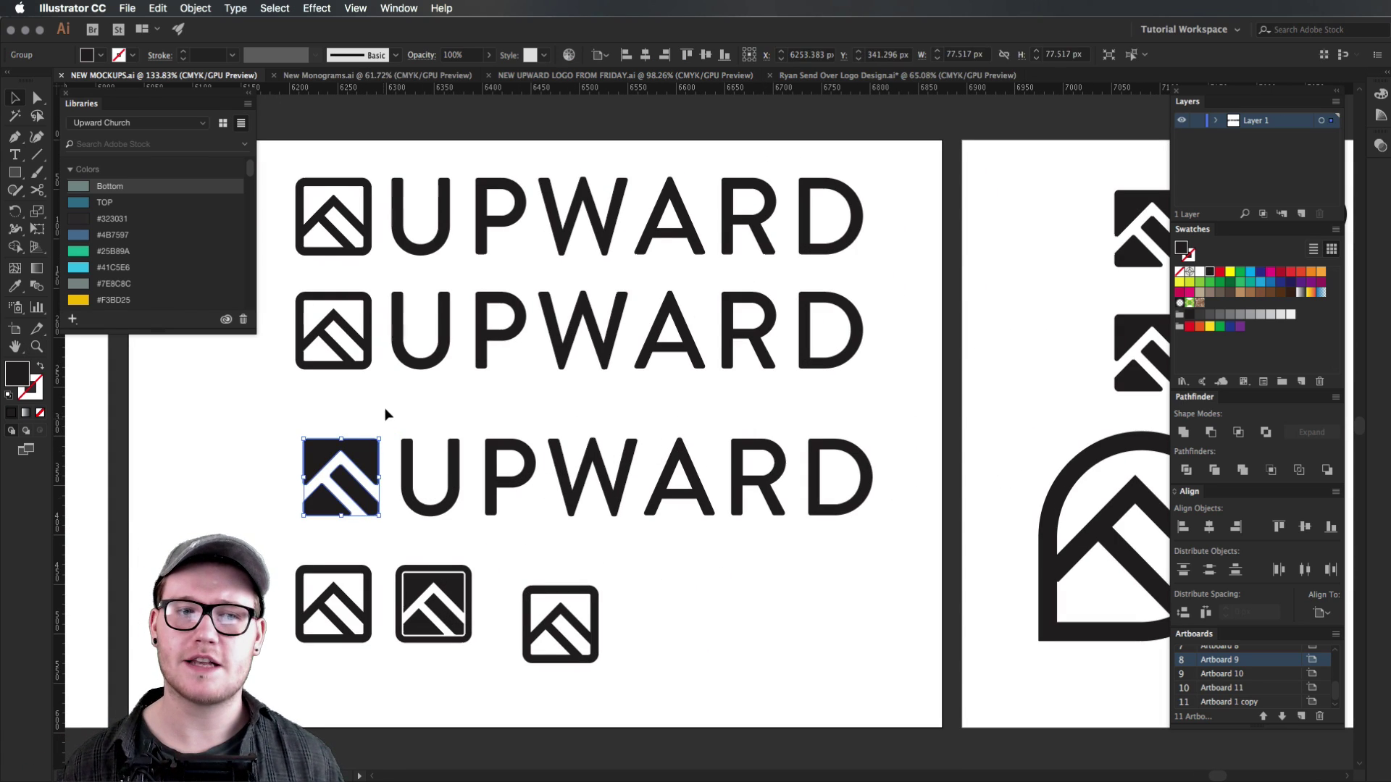
Step: Review the UPWARD lockup and mountain icon variations on Artboard 10
left_click_drag(970, 384, 407, 542)
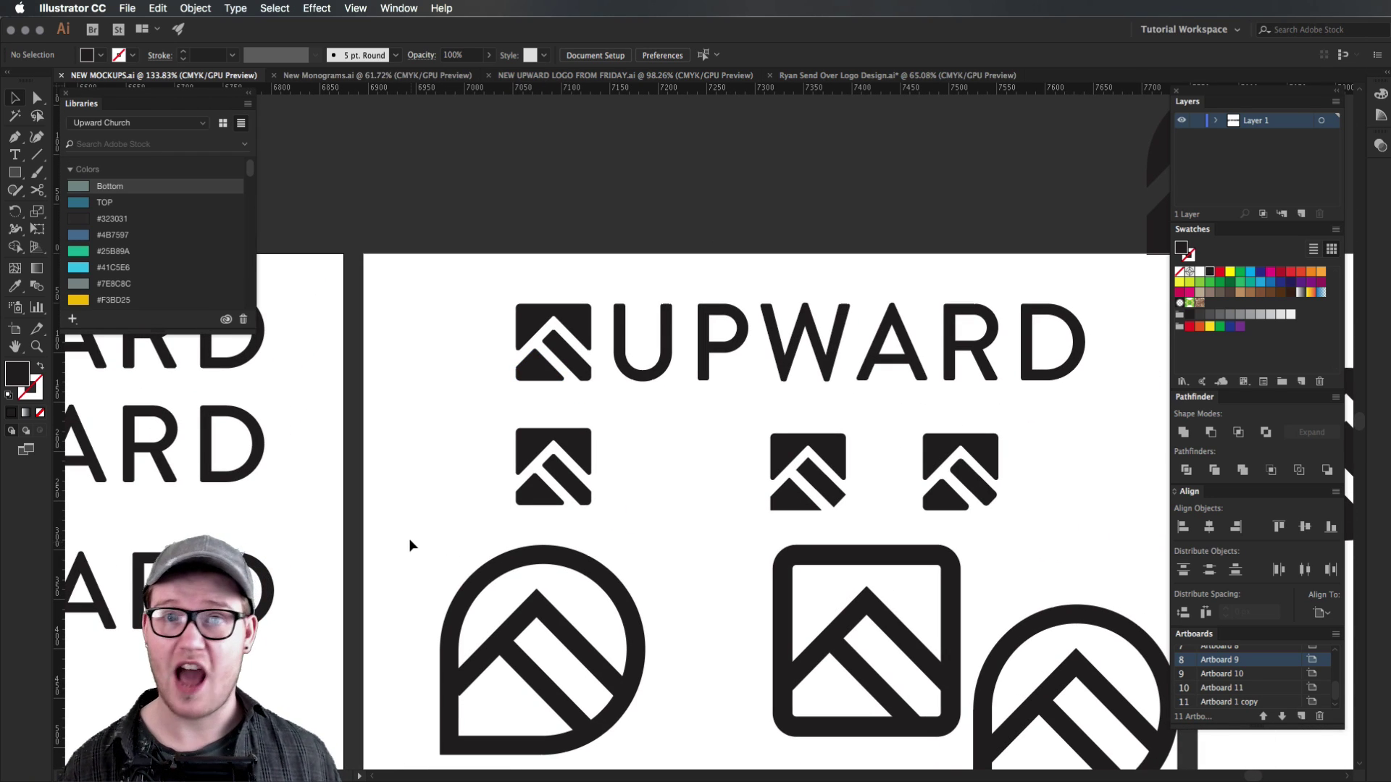
key("z")
left_click_drag(431, 544, 289, 579)
left_click_drag(290, 580, 704, 566)
left_click_drag(988, 494, 561, 514)
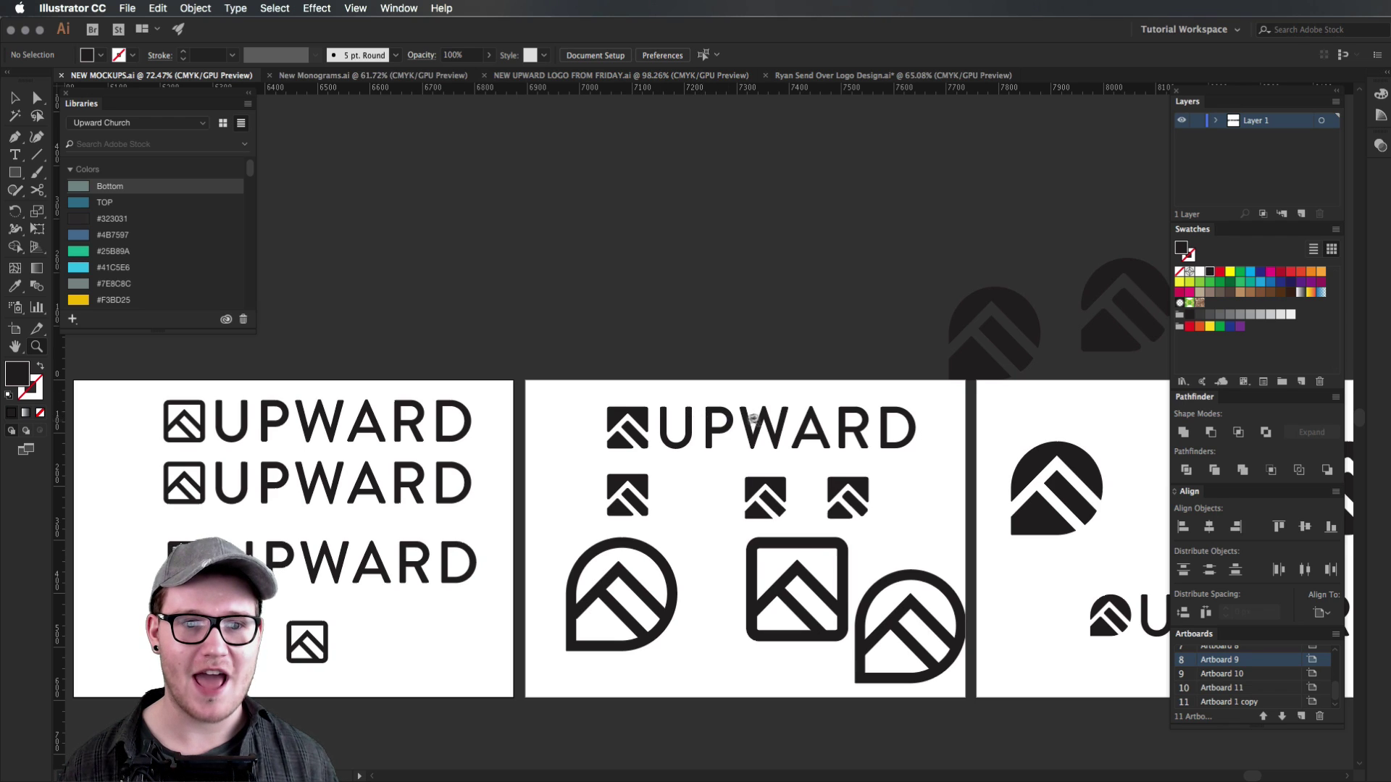
Step: Inspect the rounded corners of the solid mountain icon beside the UPWARD wordmark on Artboard 10
left_click_drag(753, 419, 829, 411)
left_click_drag(829, 464, 778, 337)
key("v")
left_click_drag(491, 246, 965, 495)
left_click(534, 350)
key("z")
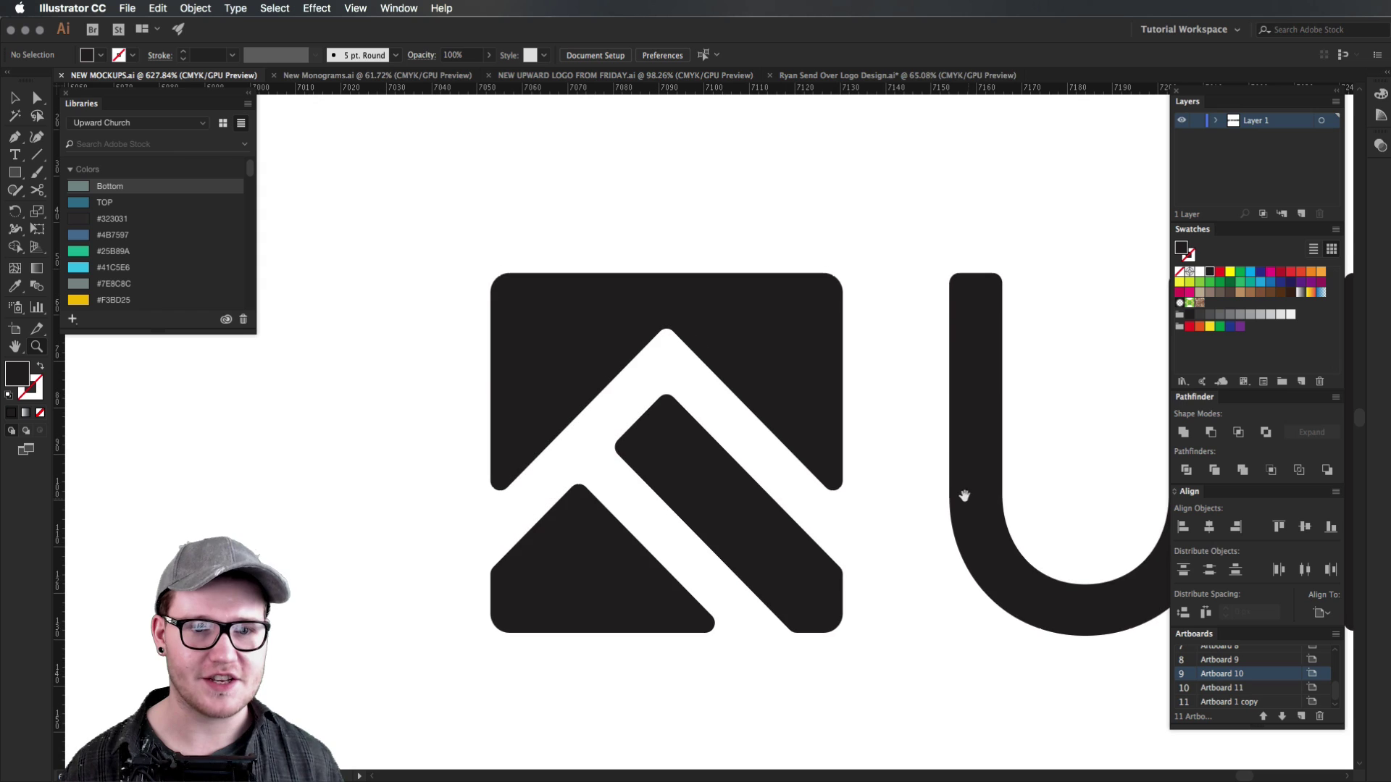
key("a")
left_click_drag(780, 324, 779, 326)
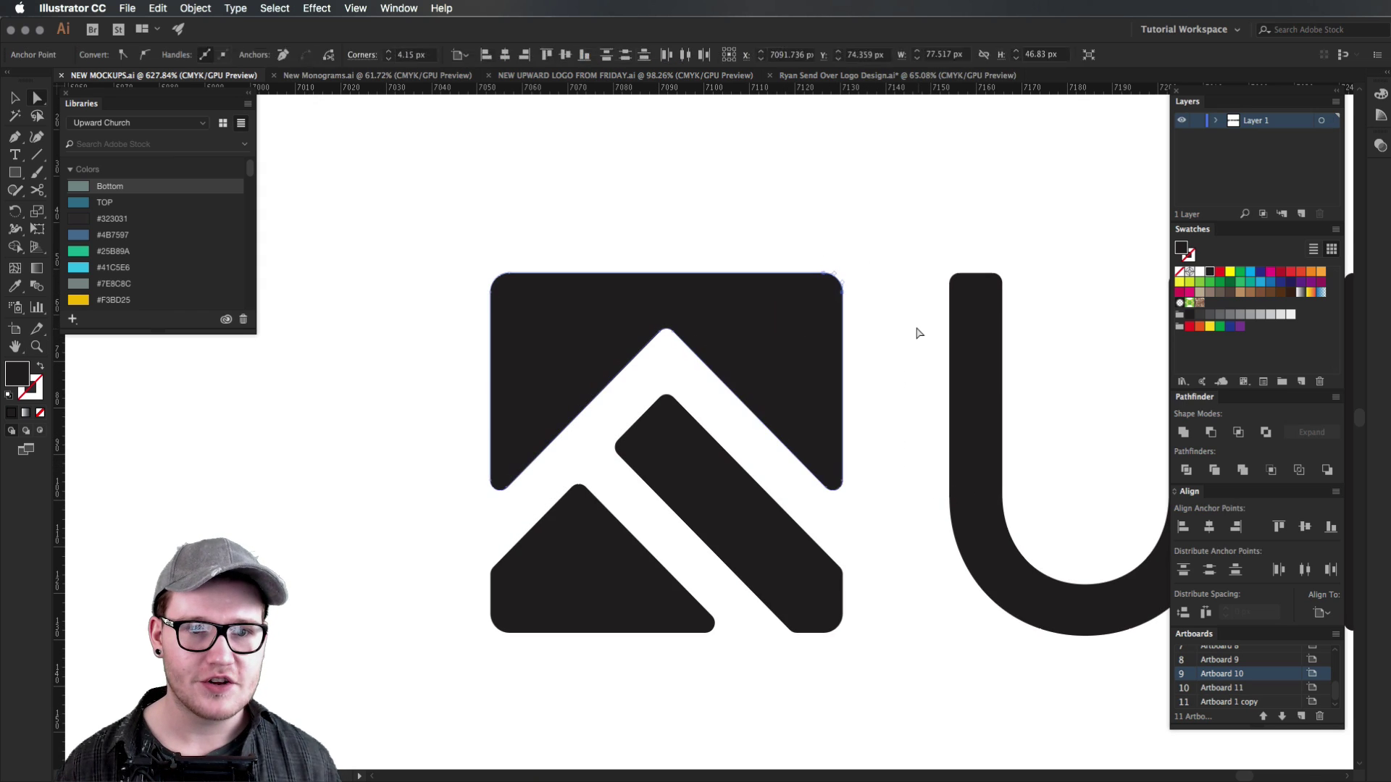
left_click(916, 331)
Step: Check the second solid mountain icon and the UPWARD wordmark on Artboard 10
key("z")
left_click_drag(879, 346, 707, 410)
left_click_drag(760, 493, 645, 272)
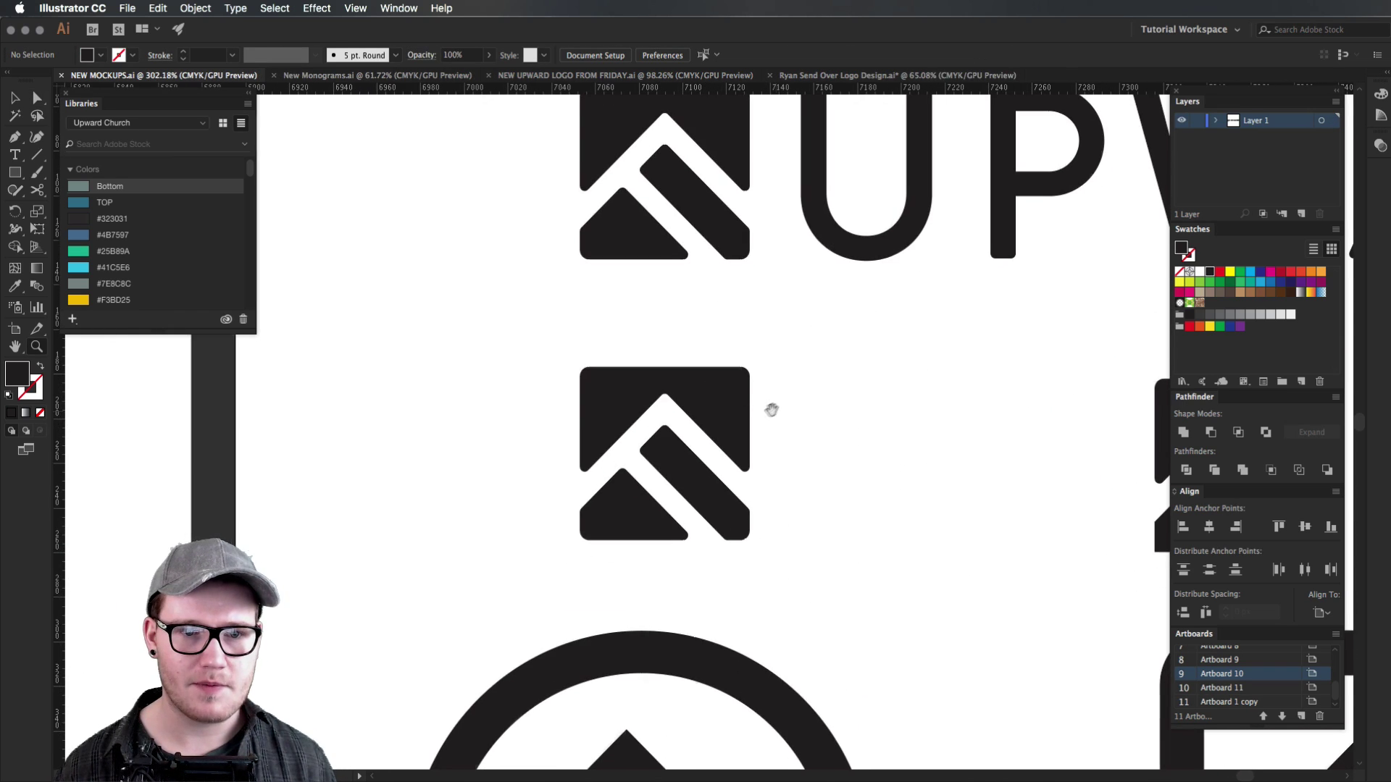
left_click_drag(771, 409, 531, 455)
left_click_drag(710, 366, 530, 381)
key("v")
left_click(660, 276)
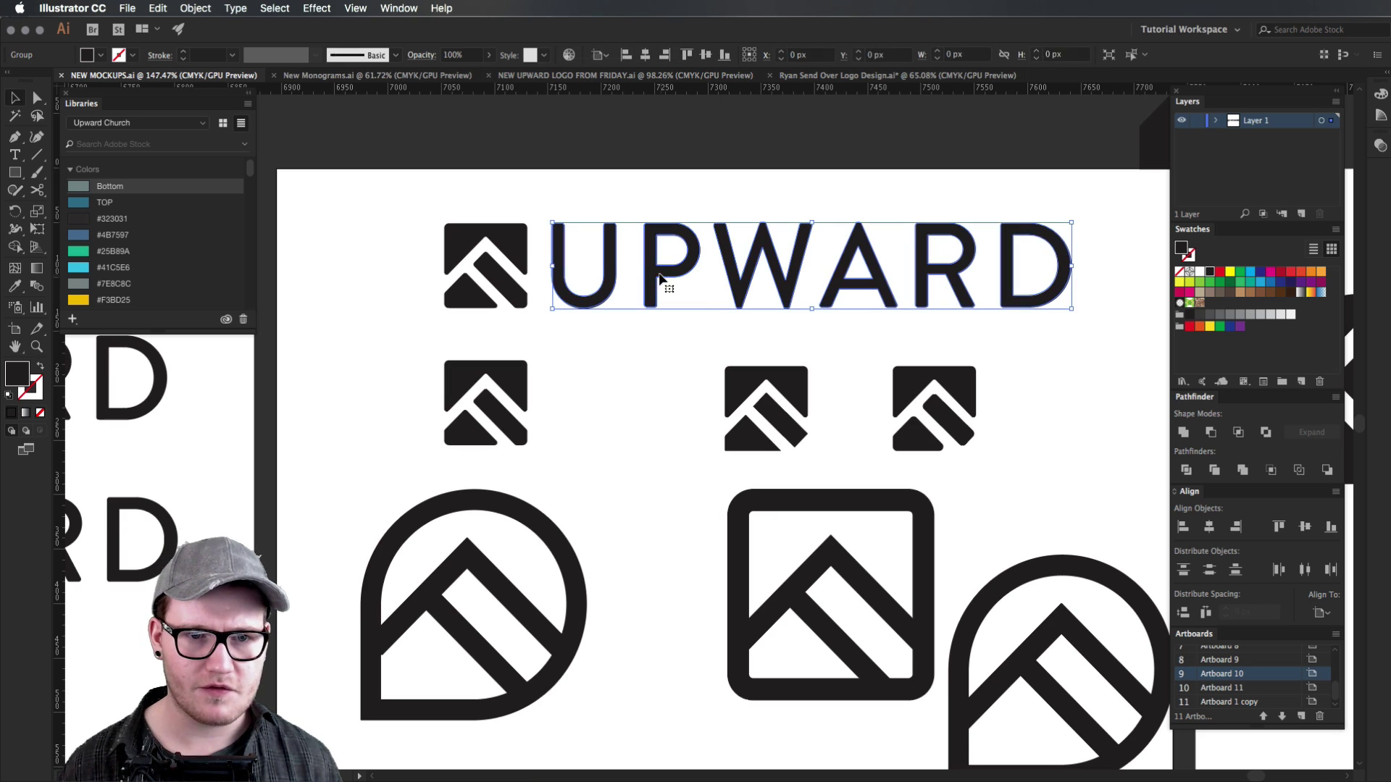
left_click(709, 296)
Step: Compare the upper corner of the lockup's mountain icon with the rounded stroke ends of the letter U
key("z")
left_click_drag(610, 271, 770, 287)
left_click_drag(696, 359, 858, 482)
key("a")
left_click_drag(638, 267, 580, 328)
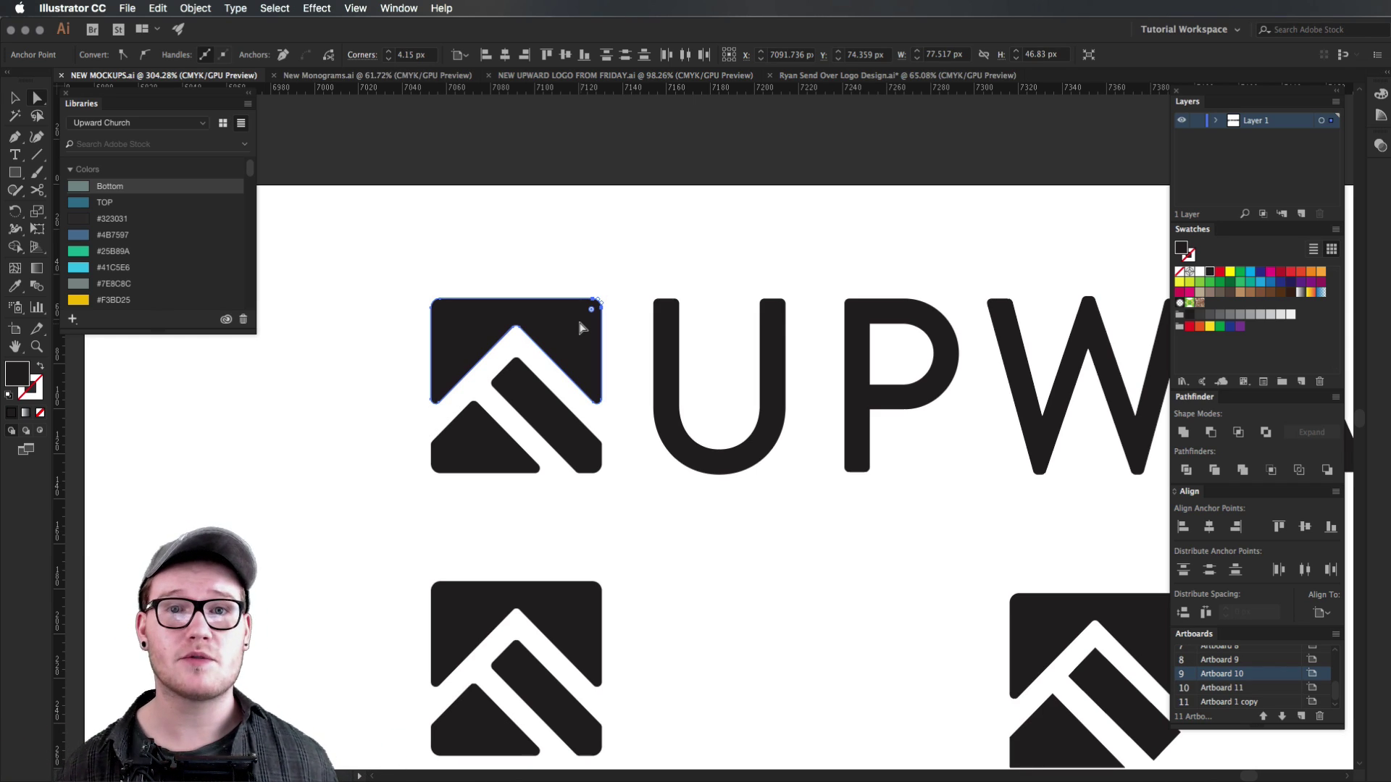
left_click(730, 253)
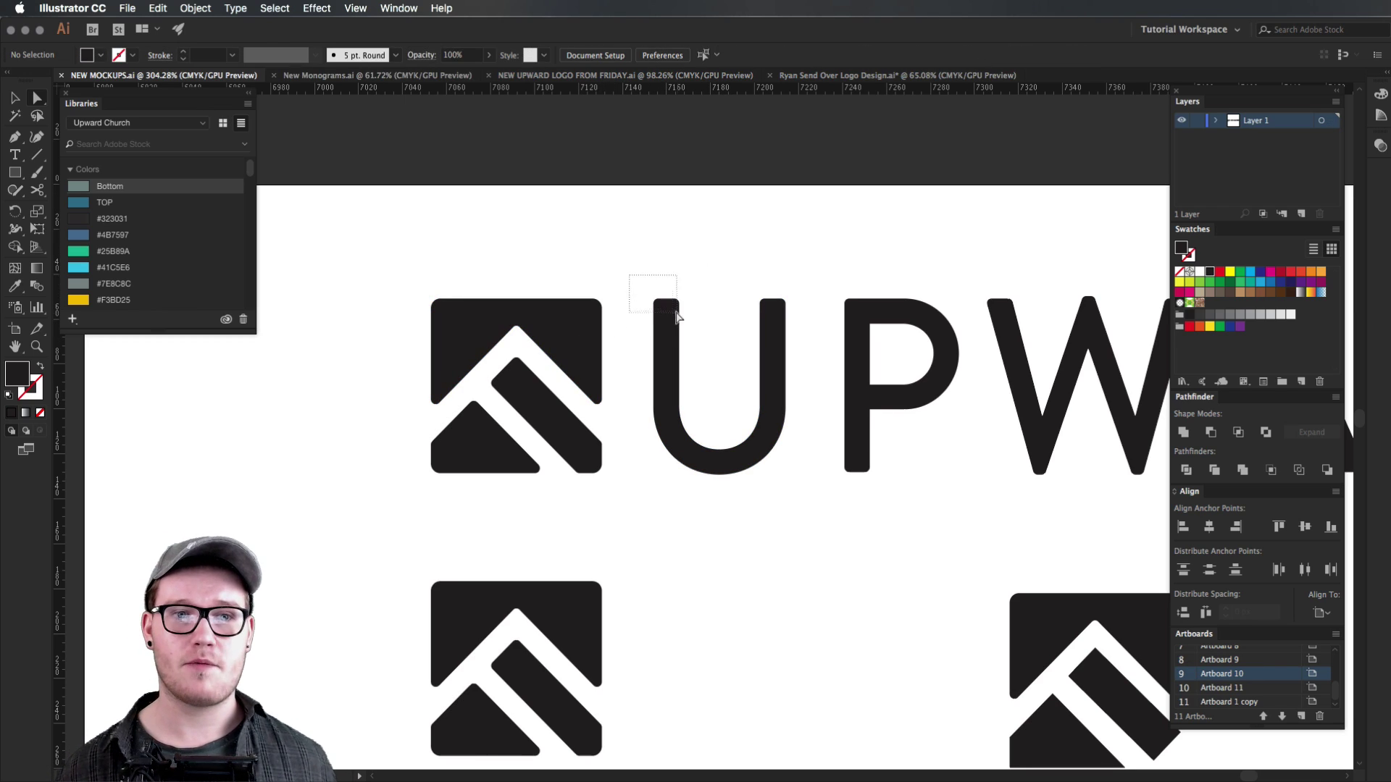
scroll(767, 326, "right", 5)
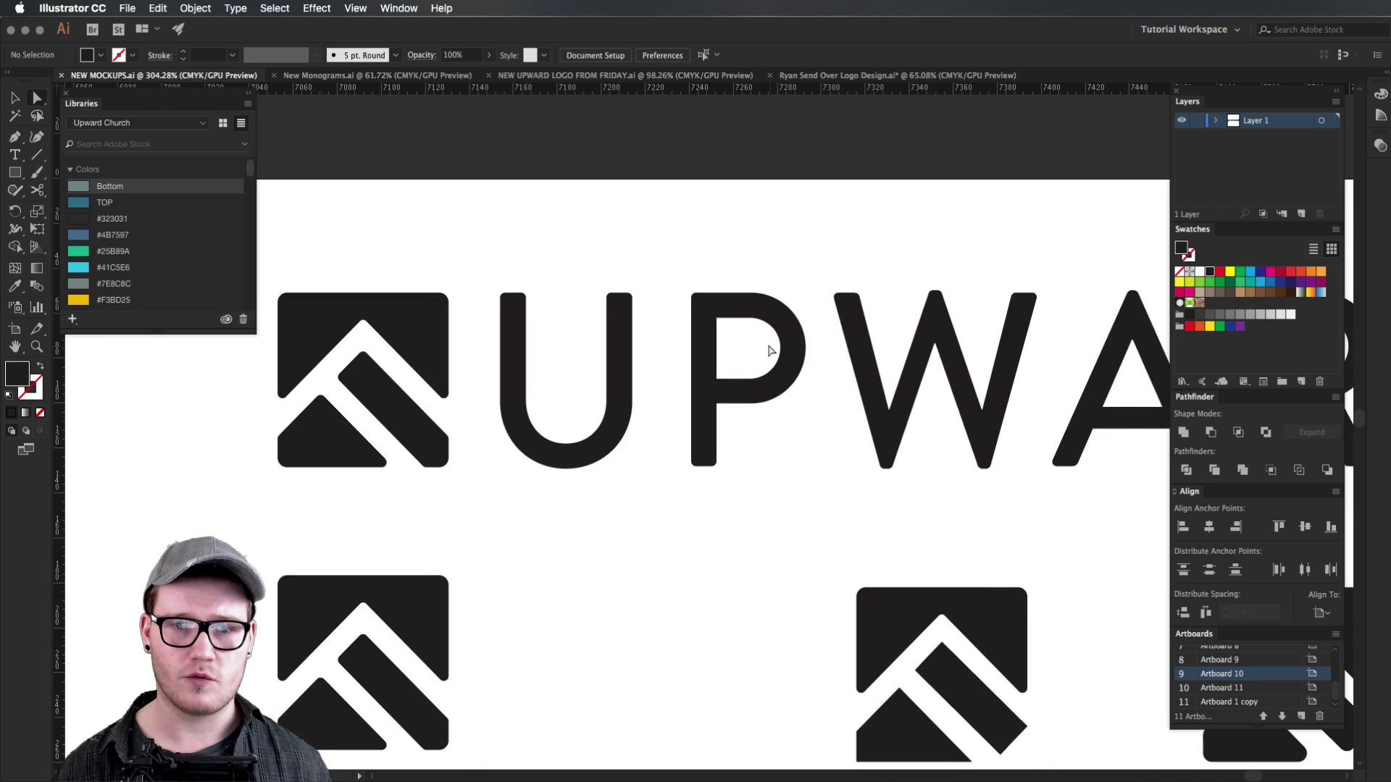
left_click_drag(768, 346, 589, 400)
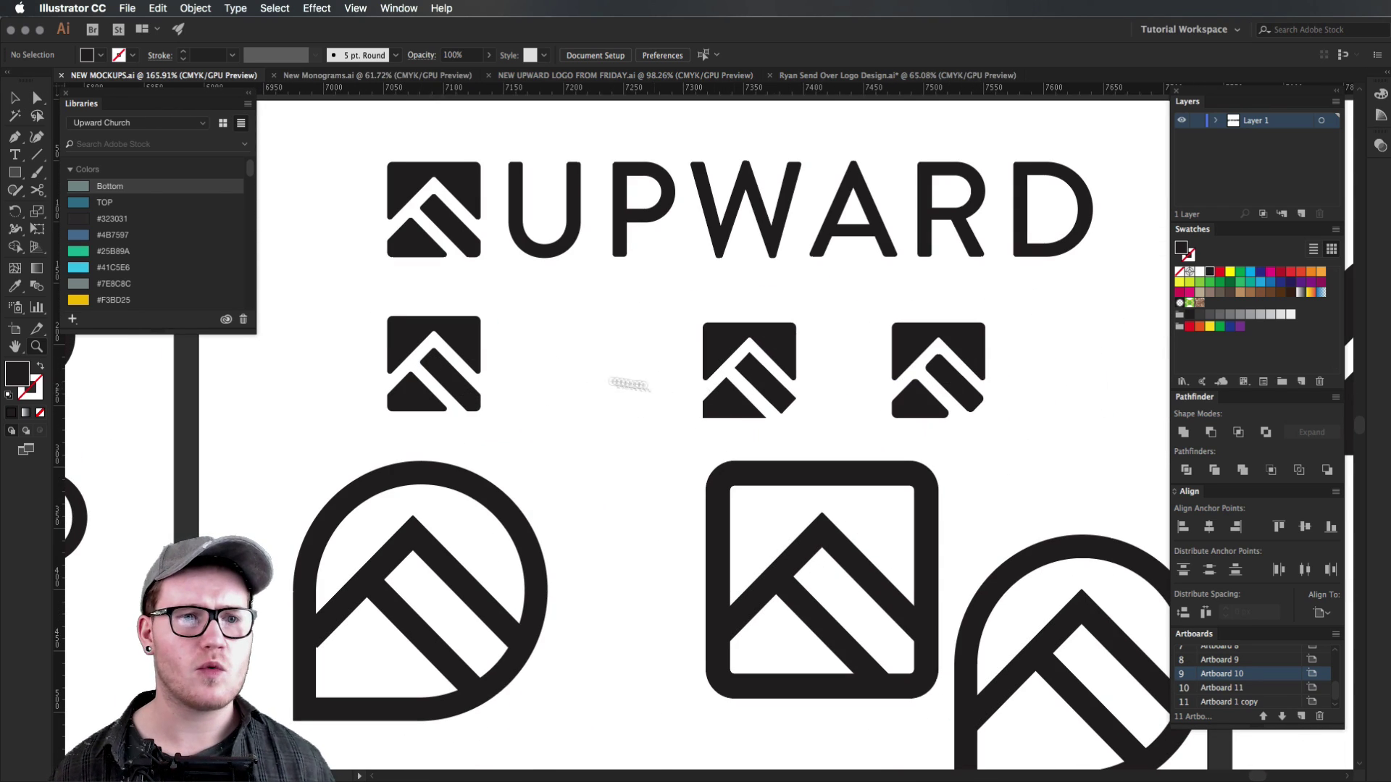
Step: Compare the three solid mountain icon variants beneath the UPWARD lockup on Artboard 10
left_click_drag(471, 344, 557, 337)
left_click_drag(474, 391, 596, 491)
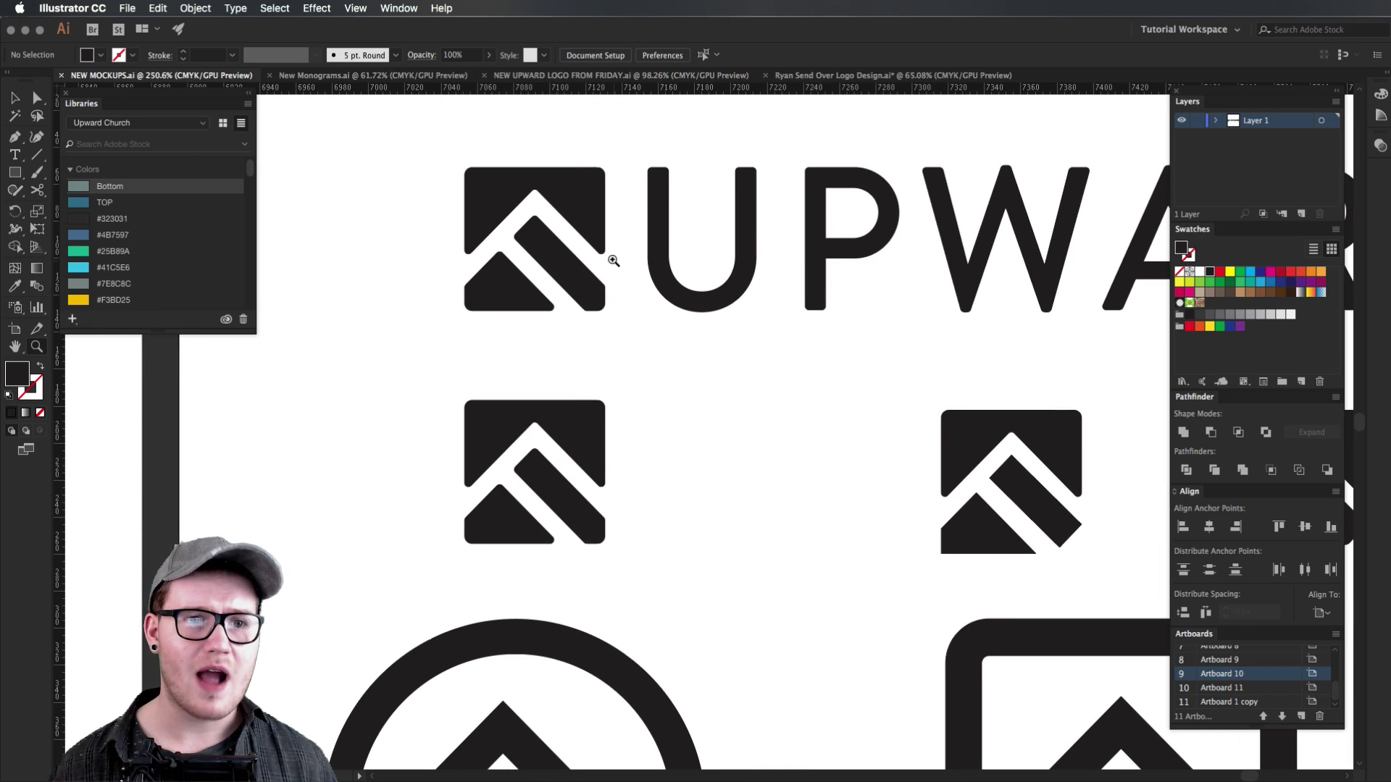
scroll(797, 421, "right", 6)
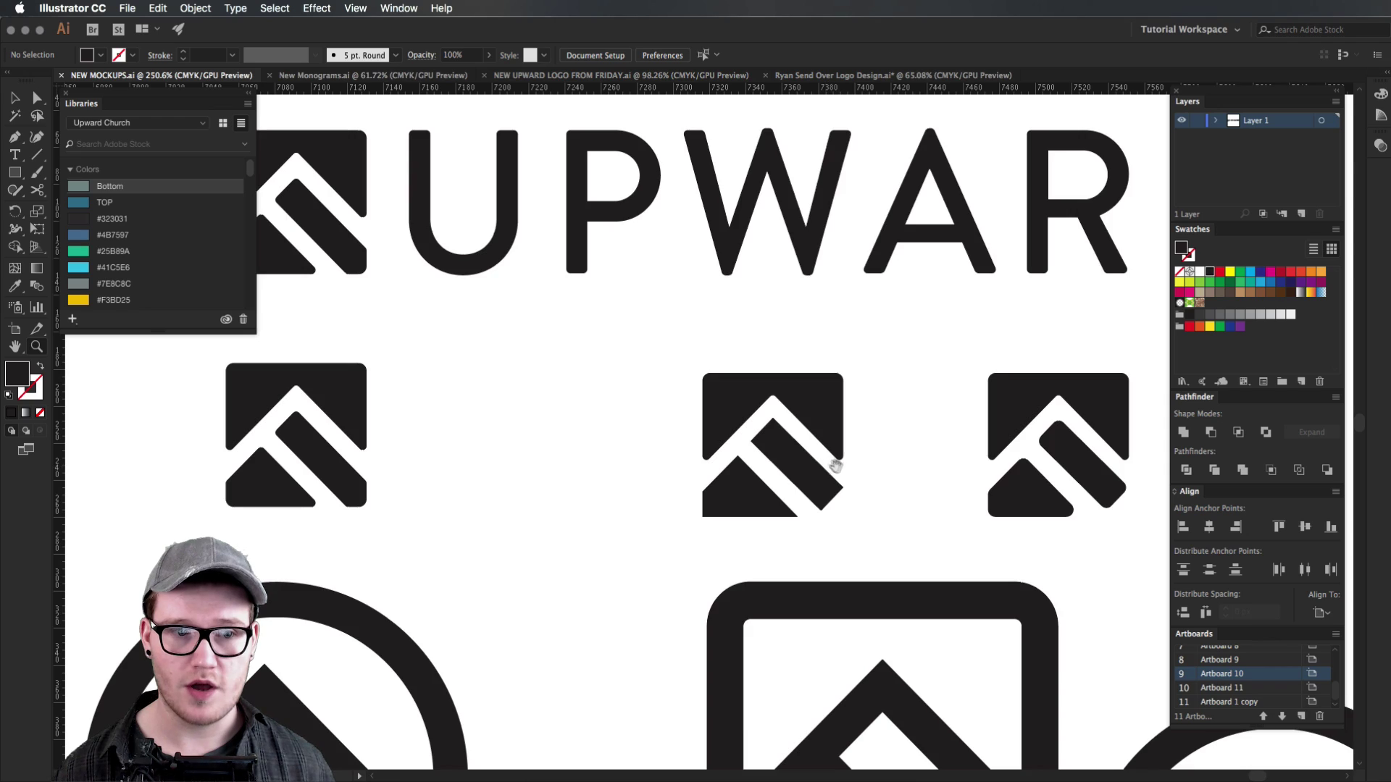
left_click_drag(835, 466, 670, 451)
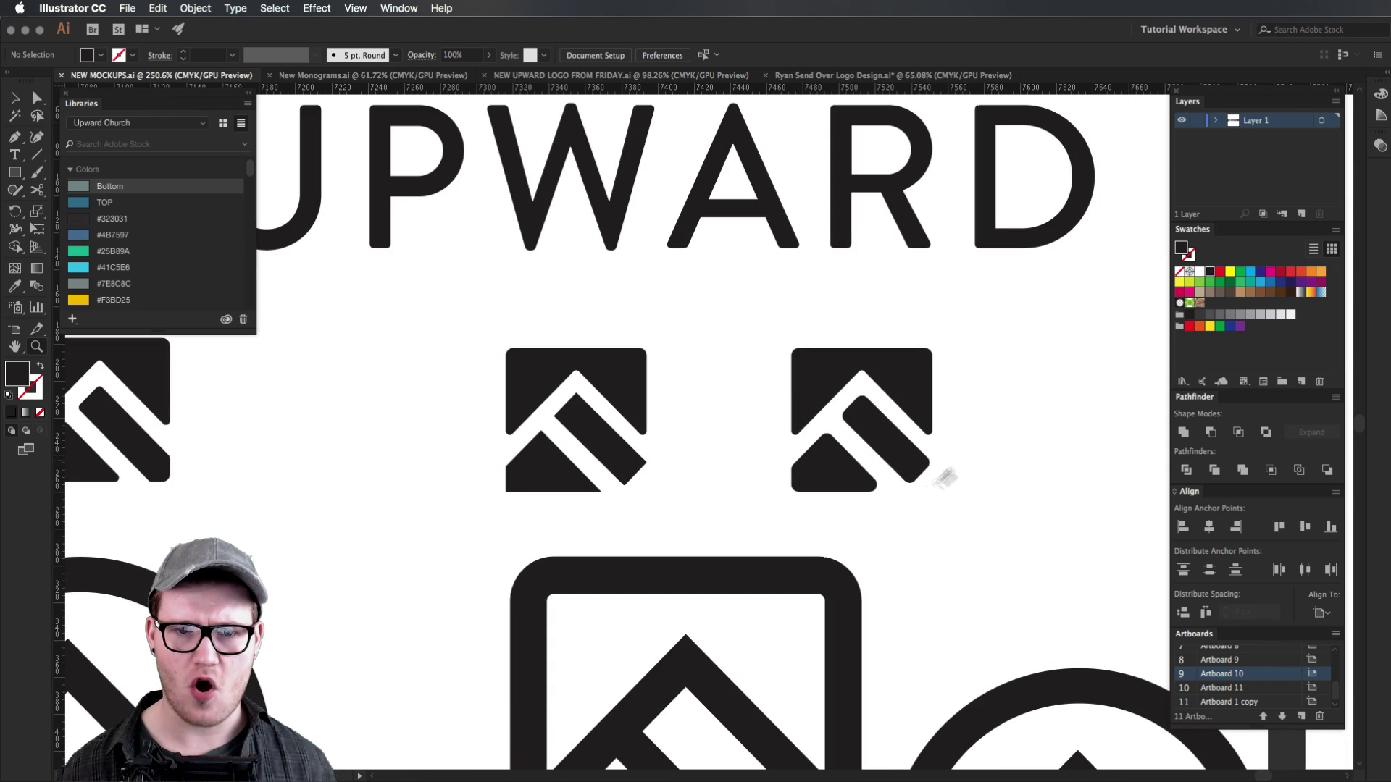
Step: Select the teardrop-shaped frame around the large mountain icon on Artboard 10 to examine it
scroll(941, 472, "down", 6)
scroll(941, 472, "left", 8)
left_click_drag(707, 572, 776, 522)
left_click(803, 469)
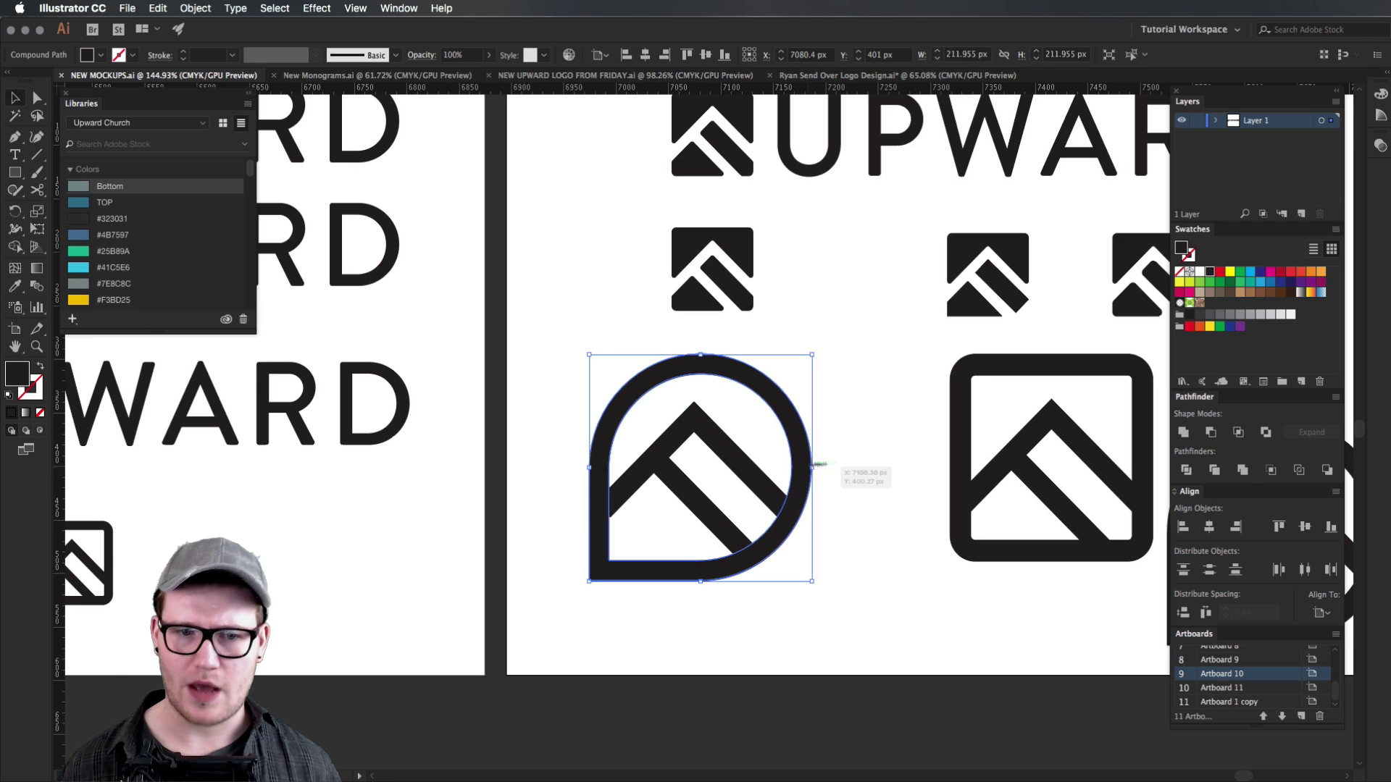
Step: Compare the teardrop-framed and rounded-square-framed mountain icons in the lower half of Artboard 10
left_click(854, 459)
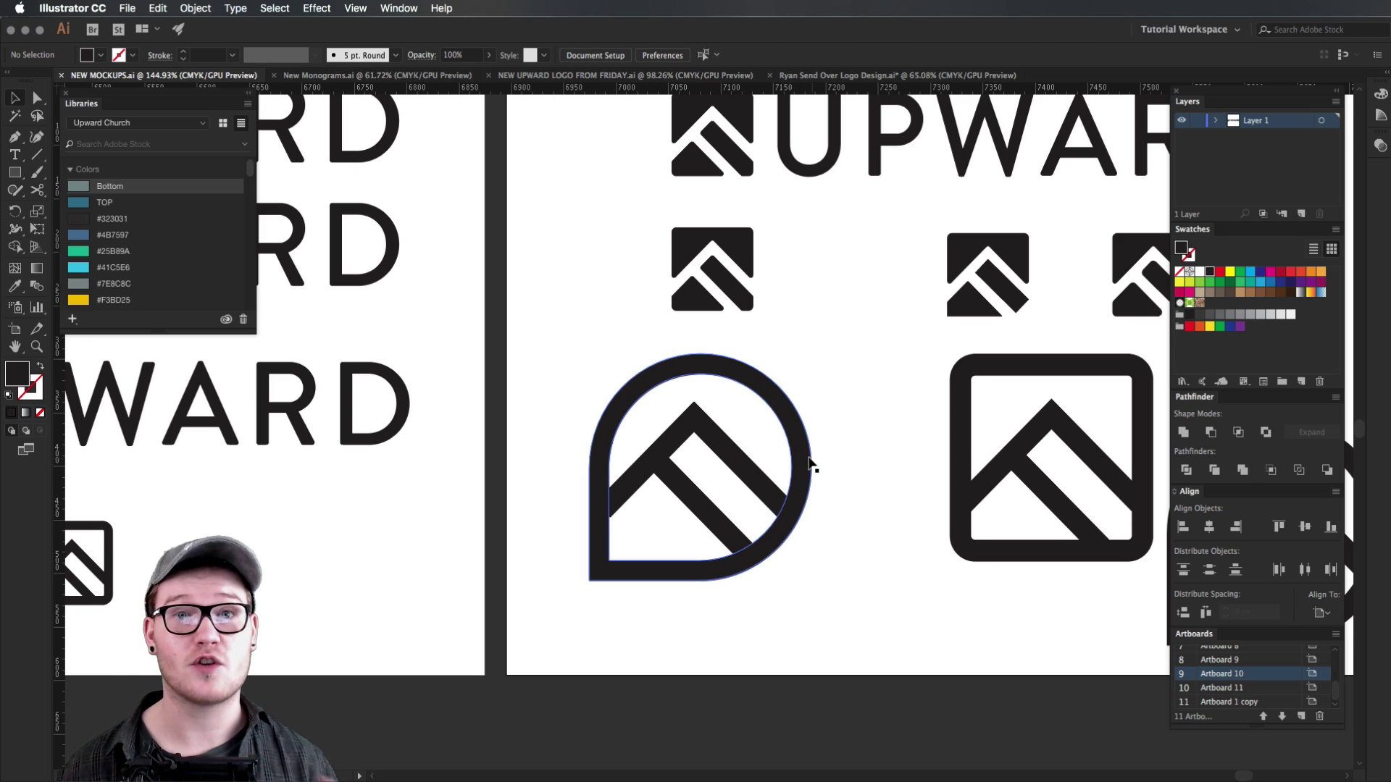
left_click_drag(862, 443, 629, 587)
left_click(800, 598)
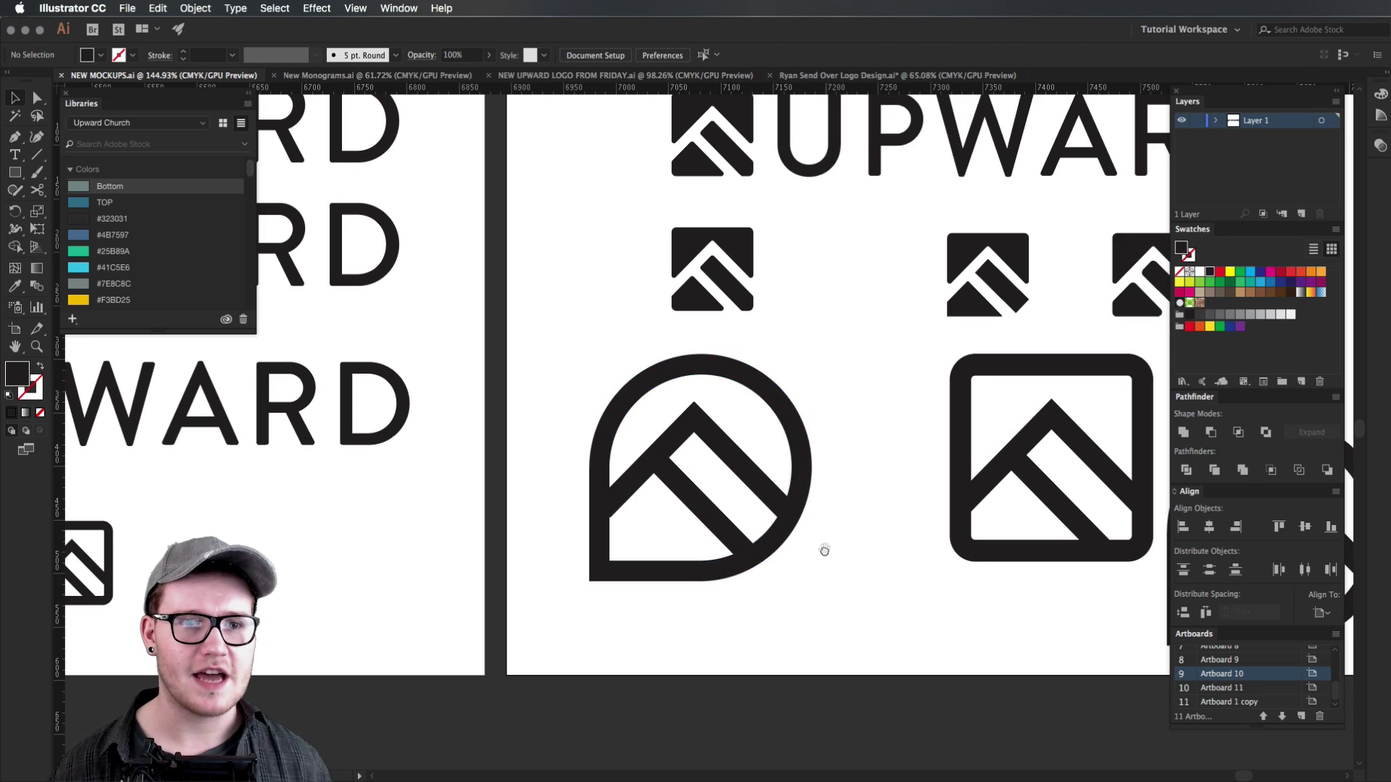
left_click_drag(826, 550, 633, 571)
scroll(633, 572, "right", 5)
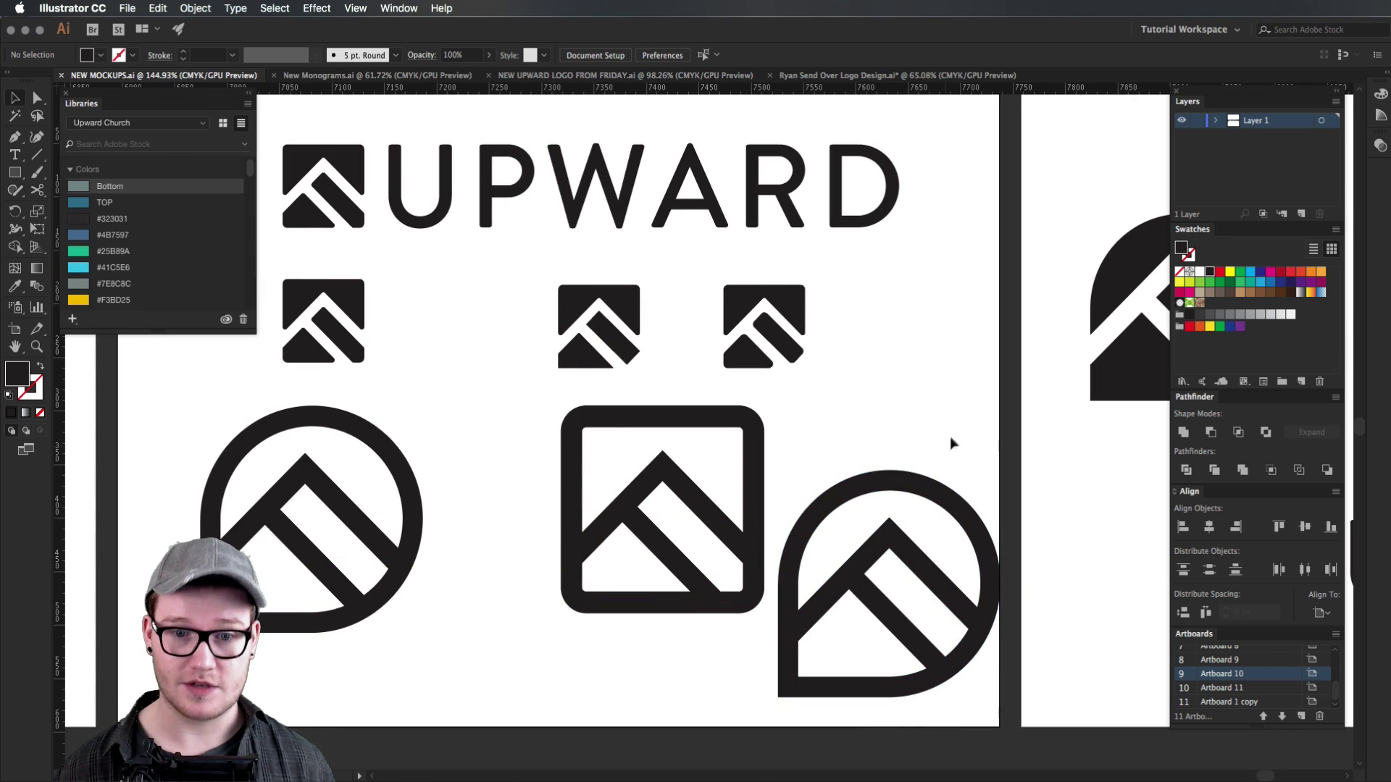
Step: Examine the solid teardrop mountain icons and the UPWARD lockup on Artboard 11, including how they sit beside the neighbouring artboards
left_click_drag(953, 444, 517, 616)
left_click(1066, 569)
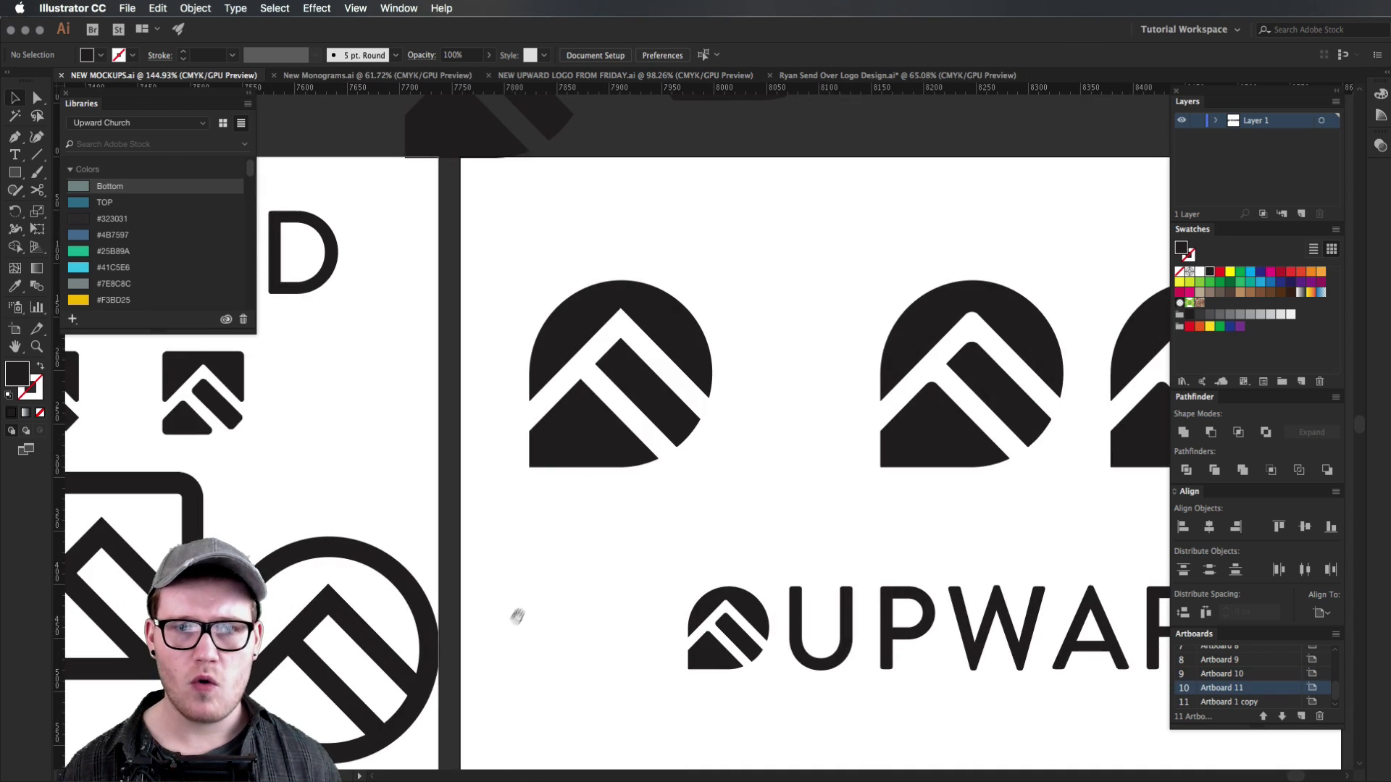
left_click_drag(765, 551, 528, 466)
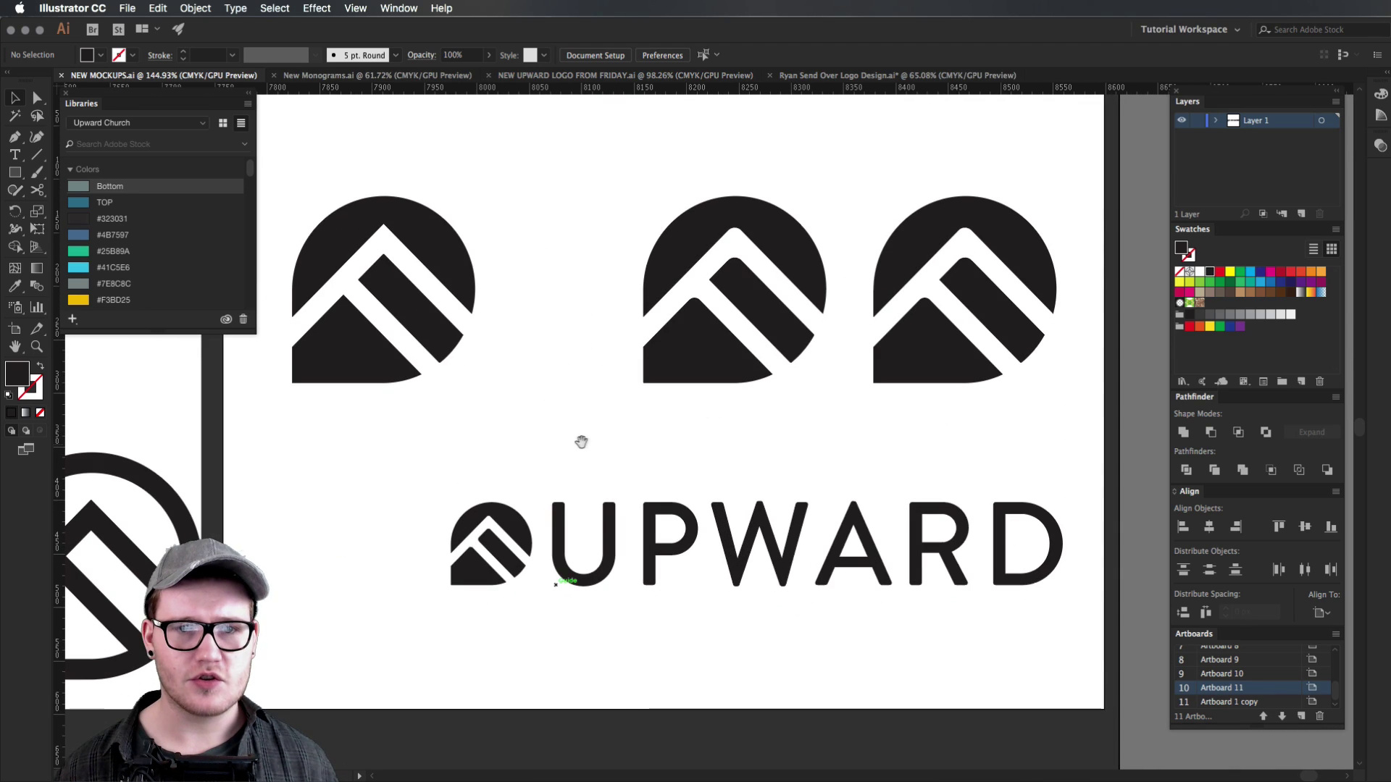
left_click_drag(632, 429, 810, 187)
scroll(797, 239, "up", 2)
left_click(811, 186)
left_click_drag(778, 231, 895, 392)
left_click_drag(546, 367, 862, 217)
key("z")
left_click(737, 584, "alt")
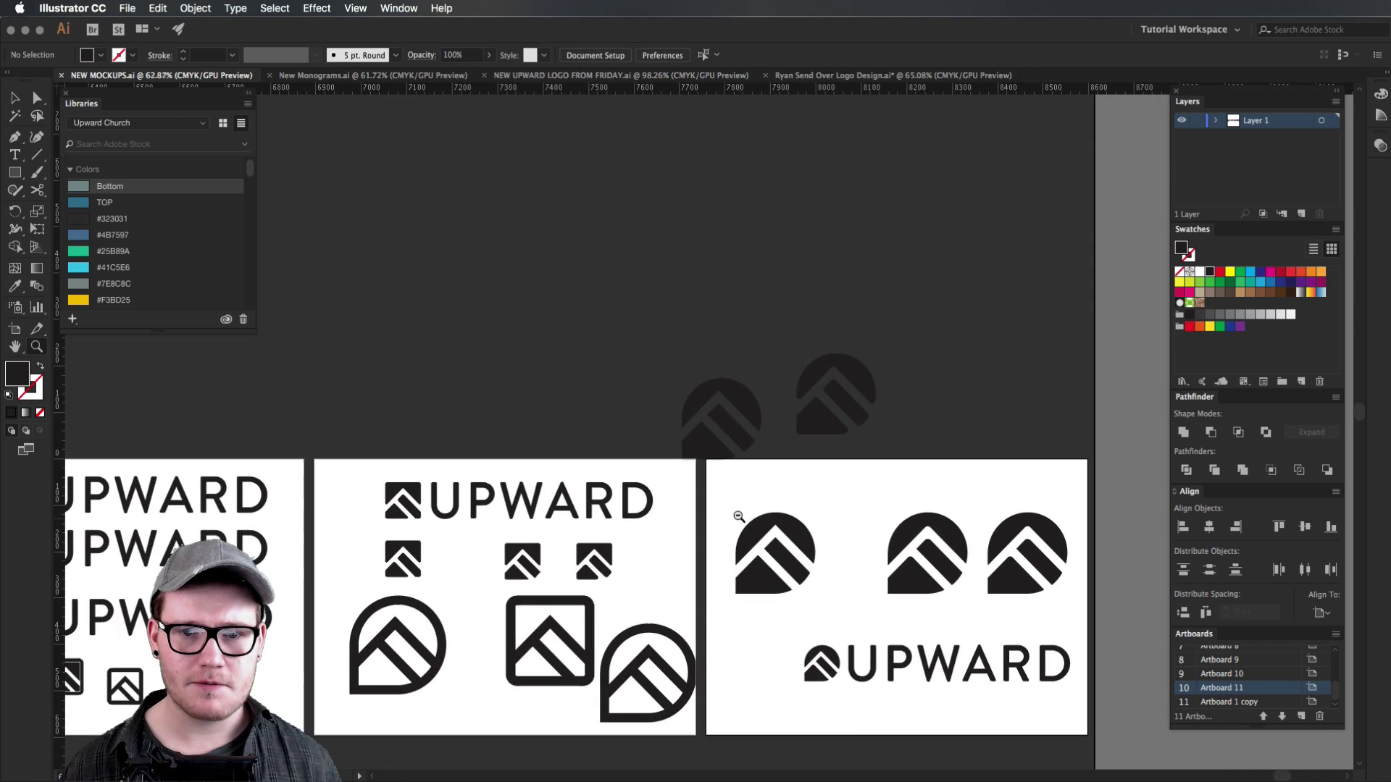
left_click_drag(737, 583, 874, 412)
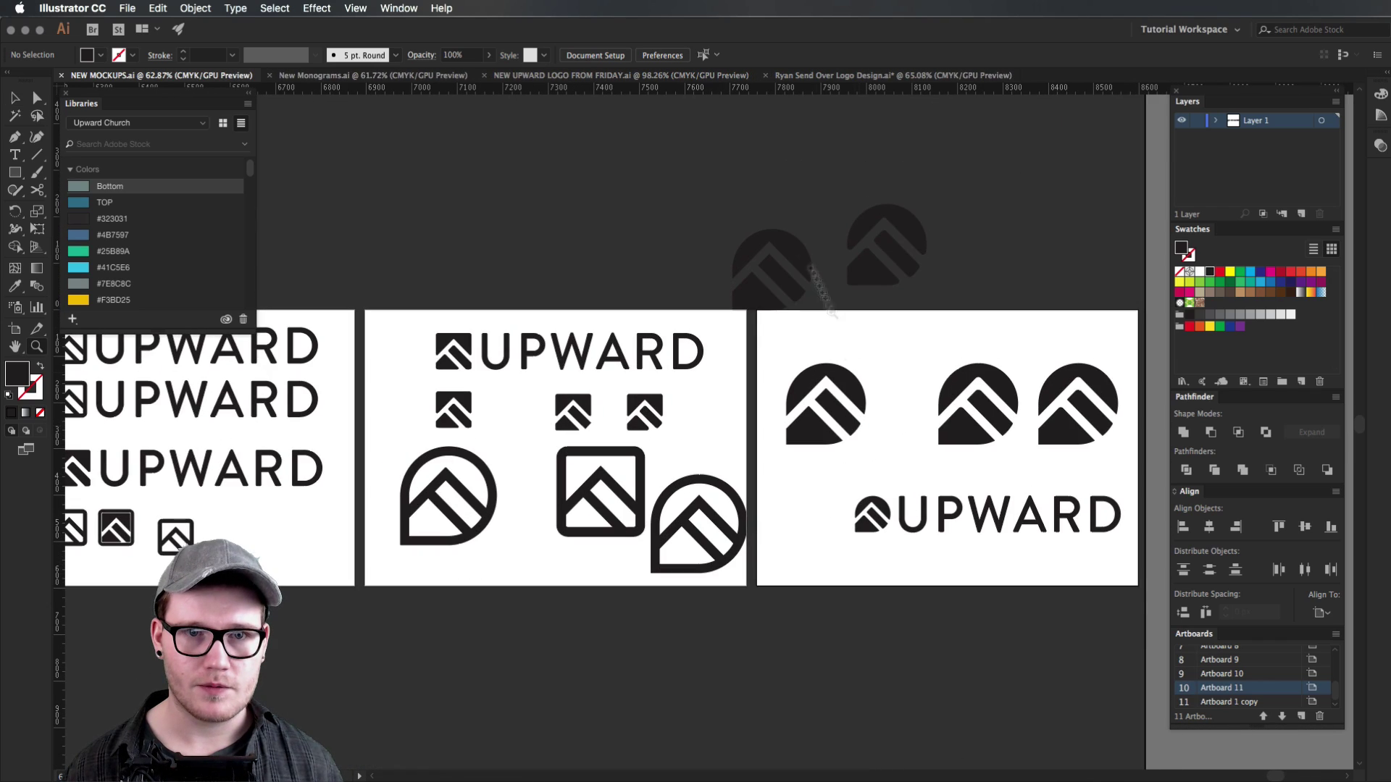
Step: Switch to NEW UPWARD LOGO FROM FRIDAY.ai and survey its artboards back to the mountain icon concepts on the first one
left_click(402, 76)
left_click(640, 76)
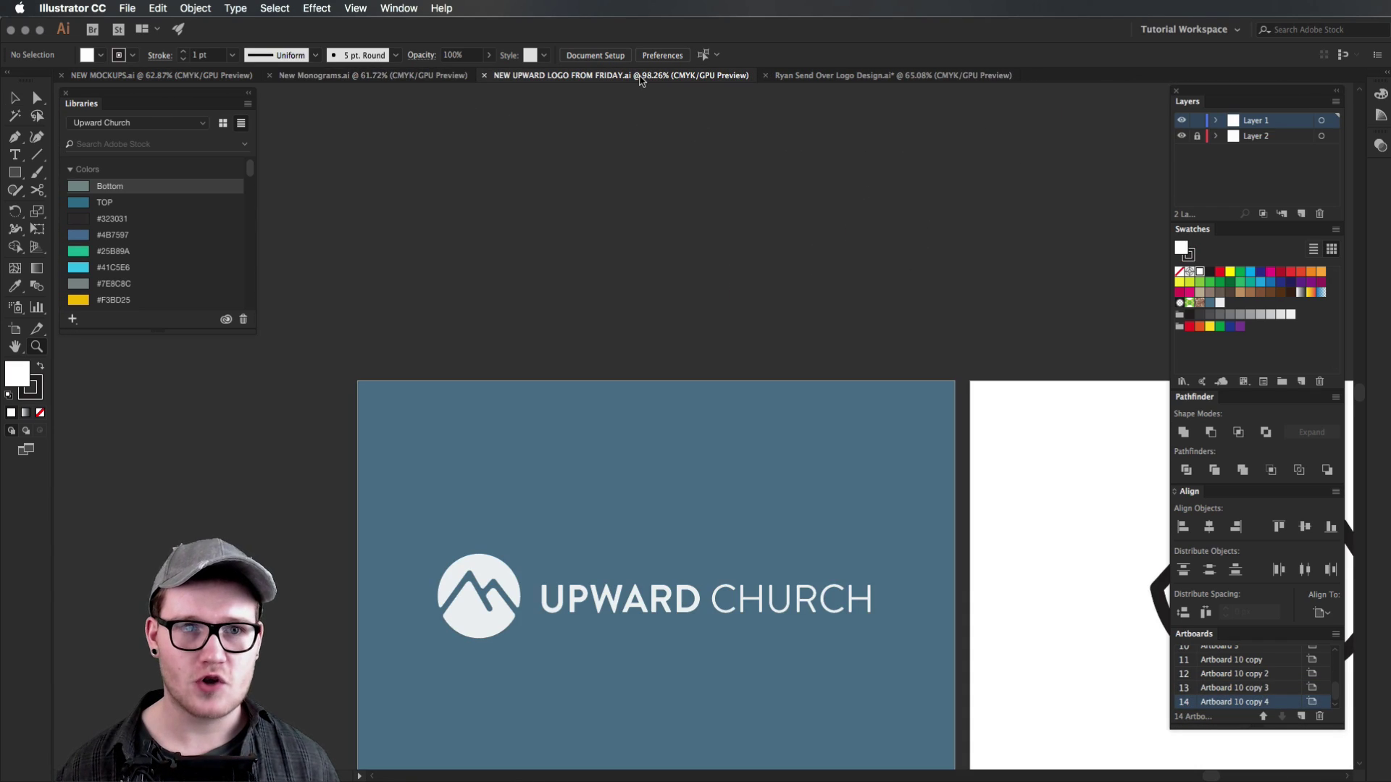
left_click(869, 75)
left_click(637, 75)
left_click_drag(797, 342, 529, 385)
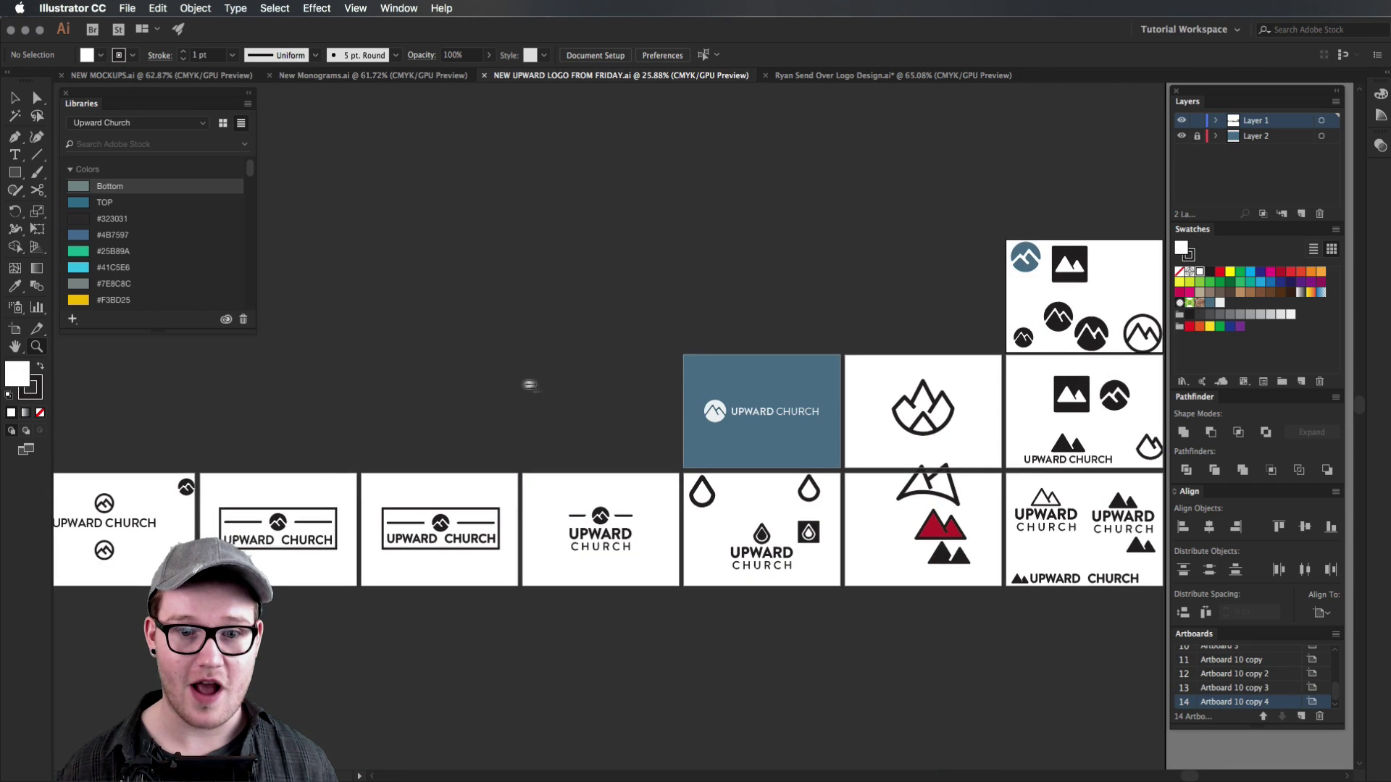
left_click_drag(833, 405, 1053, 382)
left_click_drag(544, 495, 1023, 470)
left_click_drag(592, 505, 809, 511)
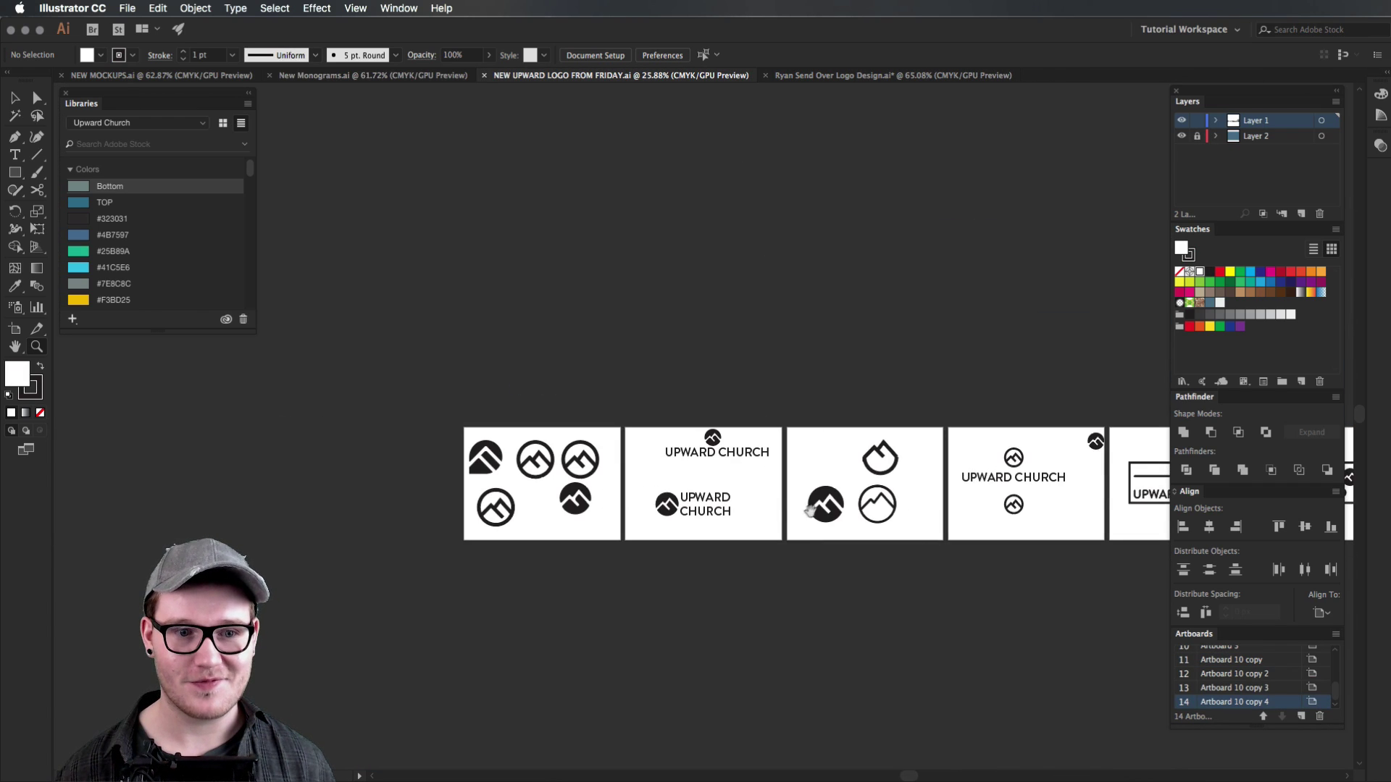
left_click_drag(484, 474, 781, 442)
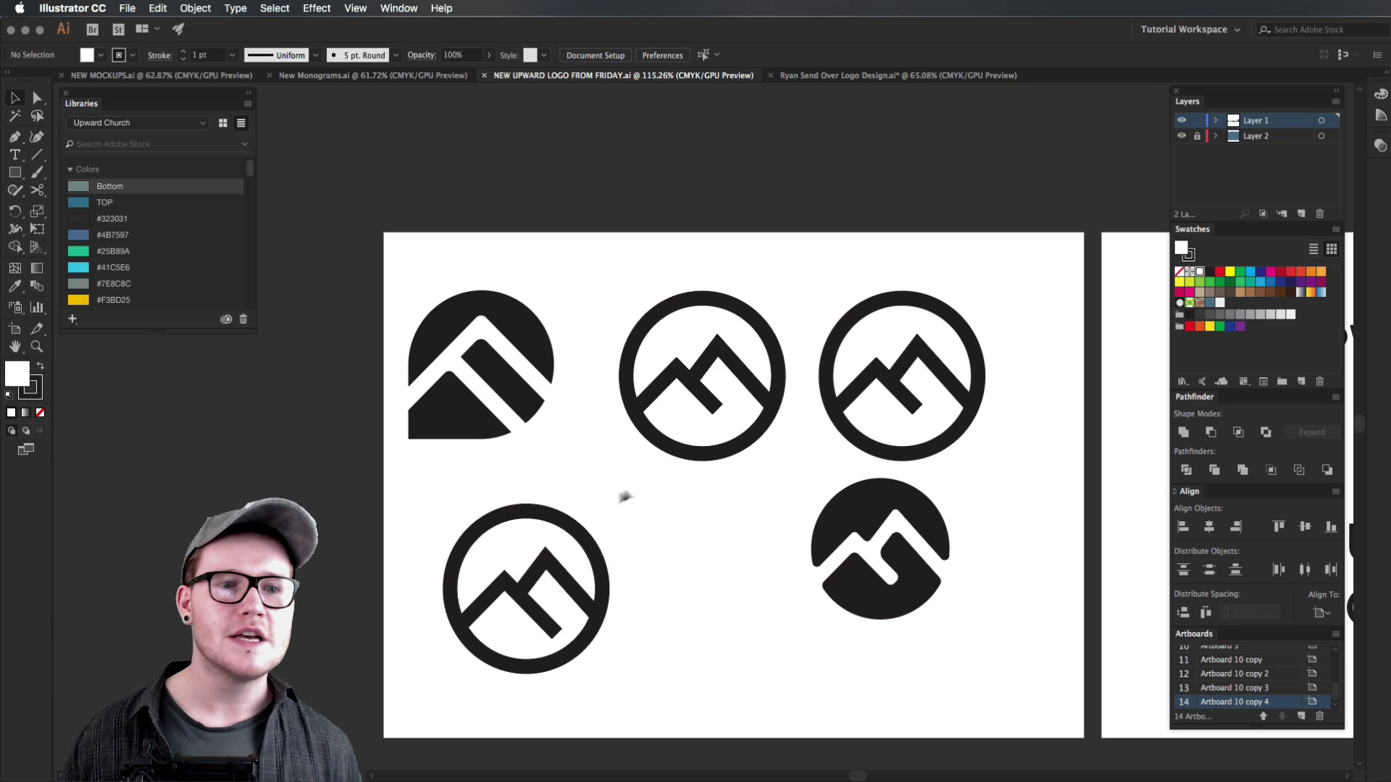
Step: Examine the solid teardrop mountain icon with rounded peaks on Artboard 1 up close
left_click_drag(610, 498, 406, 296)
mouse_move(392, 269)
left_mouse_down()
mouse_move(563, 458)
mouse_move(319, 210)
mouse_move(400, 257)
left_mouse_up()
left_click(590, 455)
left_click(400, 258)
key("z")
left_click_drag(471, 357, 670, 363)
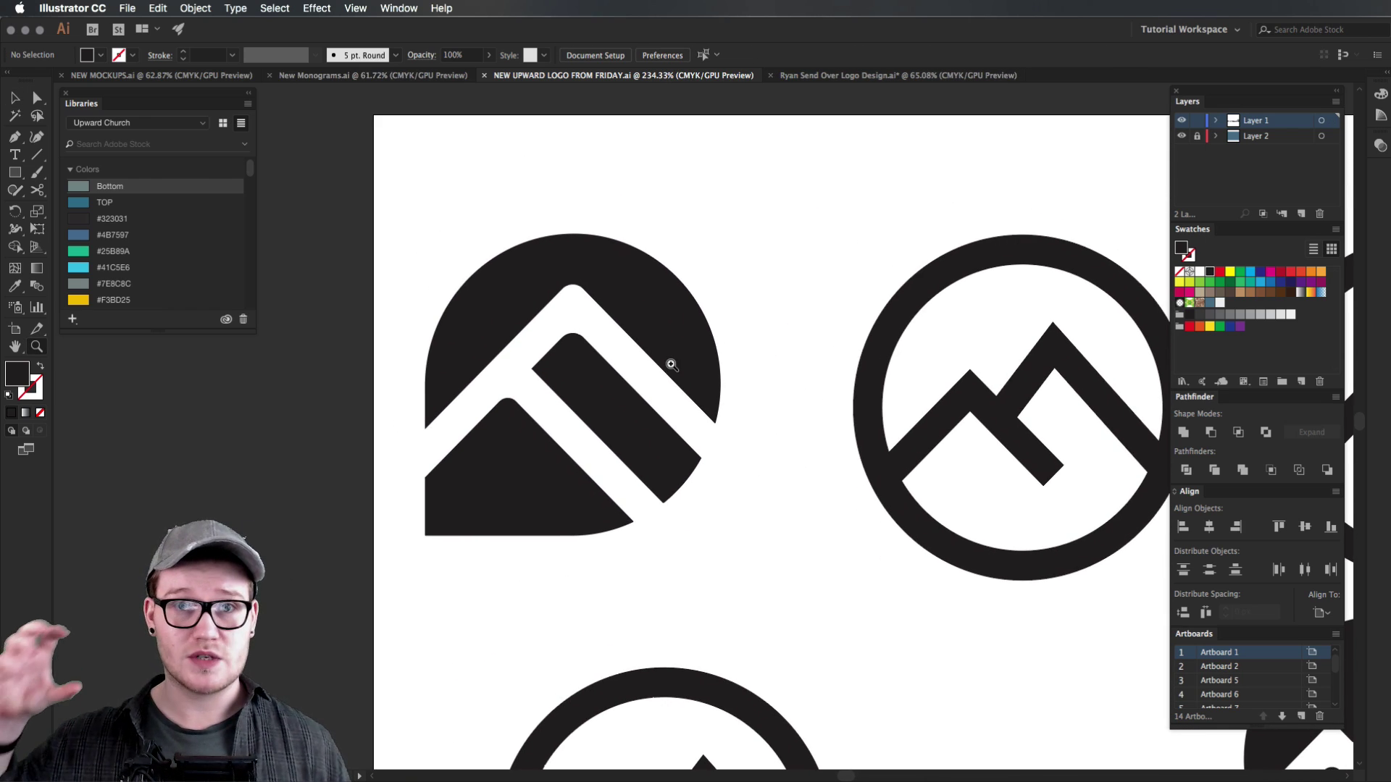
Step: Compare the outlined circular mountain icons with the other concepts on Artboard 1
left_click_drag(1013, 365, 605, 409)
left_click_drag(757, 408, 705, 530)
scroll(598, 433, "right", 4)
key("v")
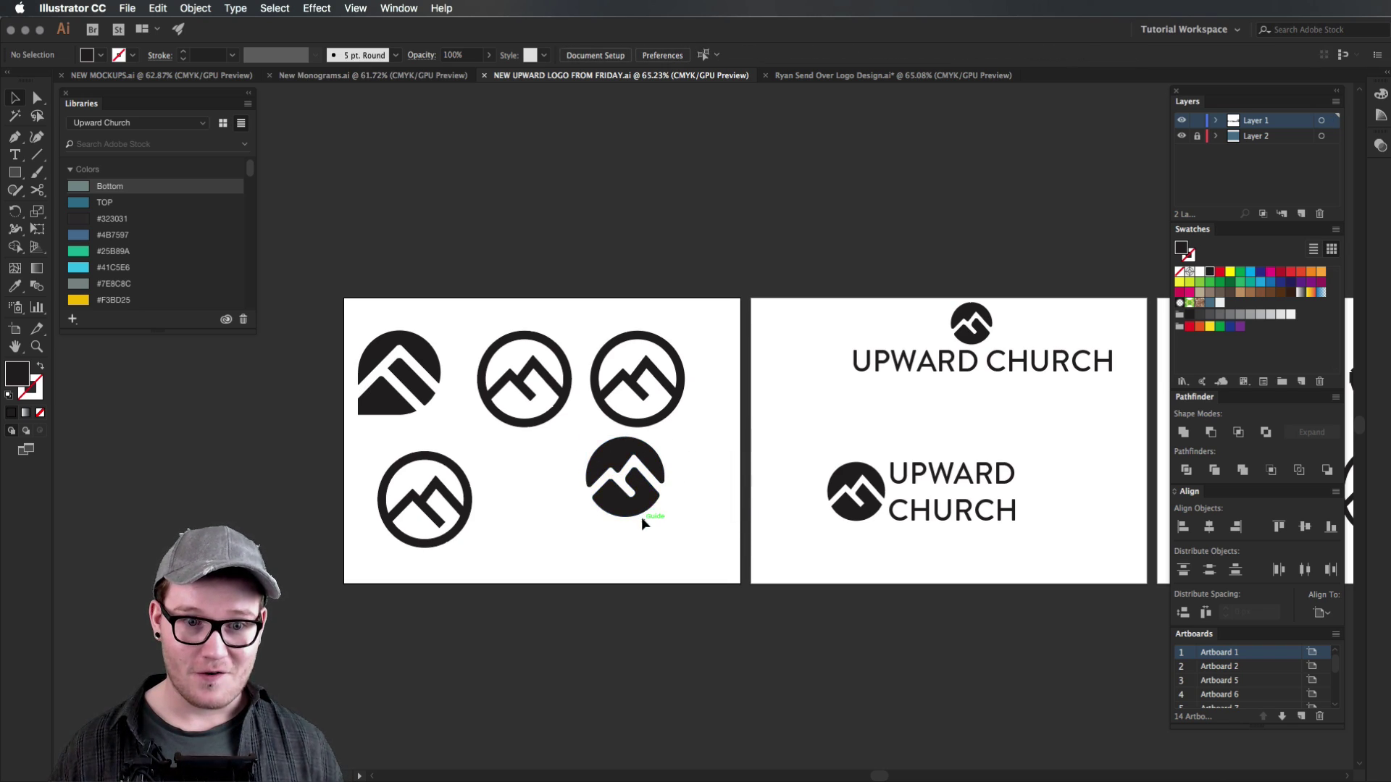
Step: Move the solid circular mountain icon on Artboard 1 slightly downward, away from the outlined icons above it
left_click_drag(666, 530, 542, 453)
left_click_drag(610, 495, 611, 522)
left_click(689, 512)
Step: Duplicate the lower outlined circular mountain icon into the gap between it and the solid icon
key("z")
left_click_drag(613, 468, 715, 461)
key("space")
left_click_drag(563, 427, 696, 505)
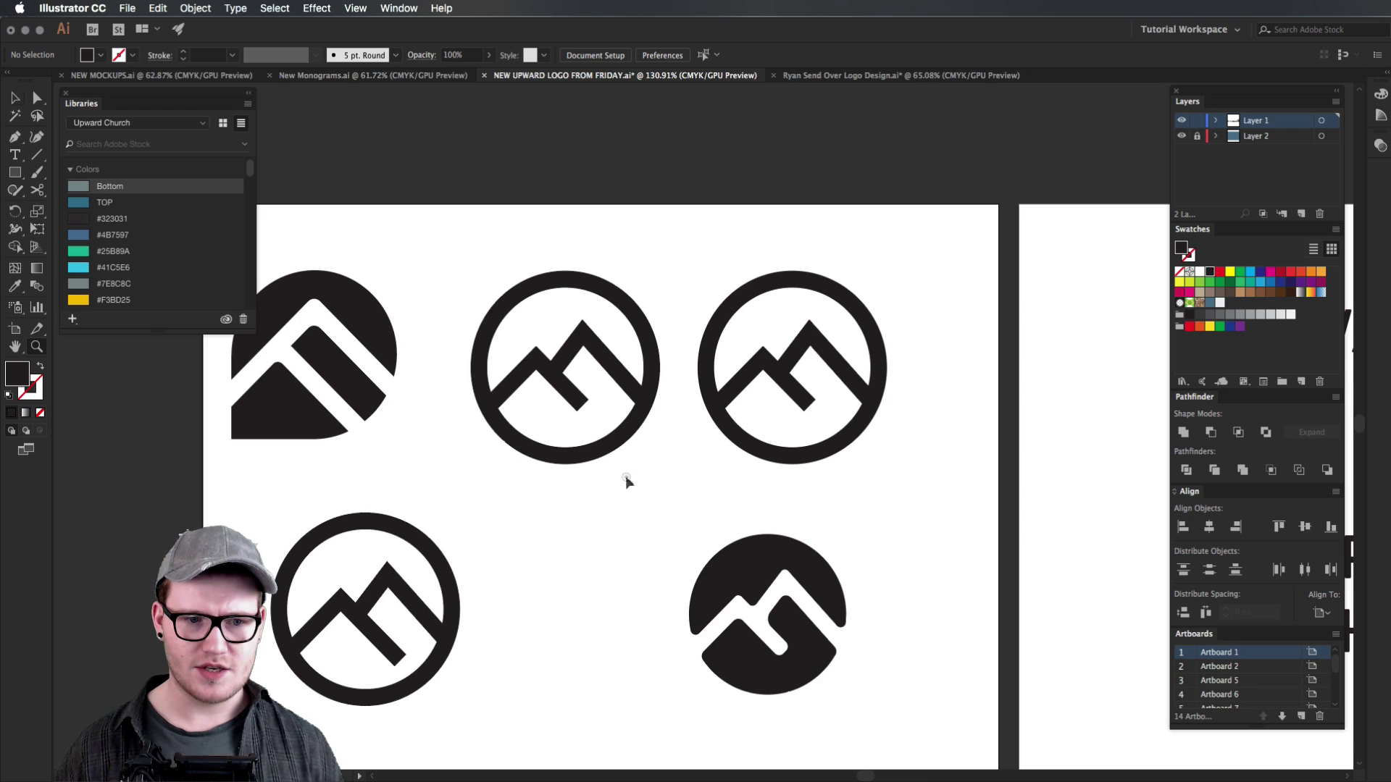
left_click_drag(559, 596, 712, 488)
left_click(594, 608)
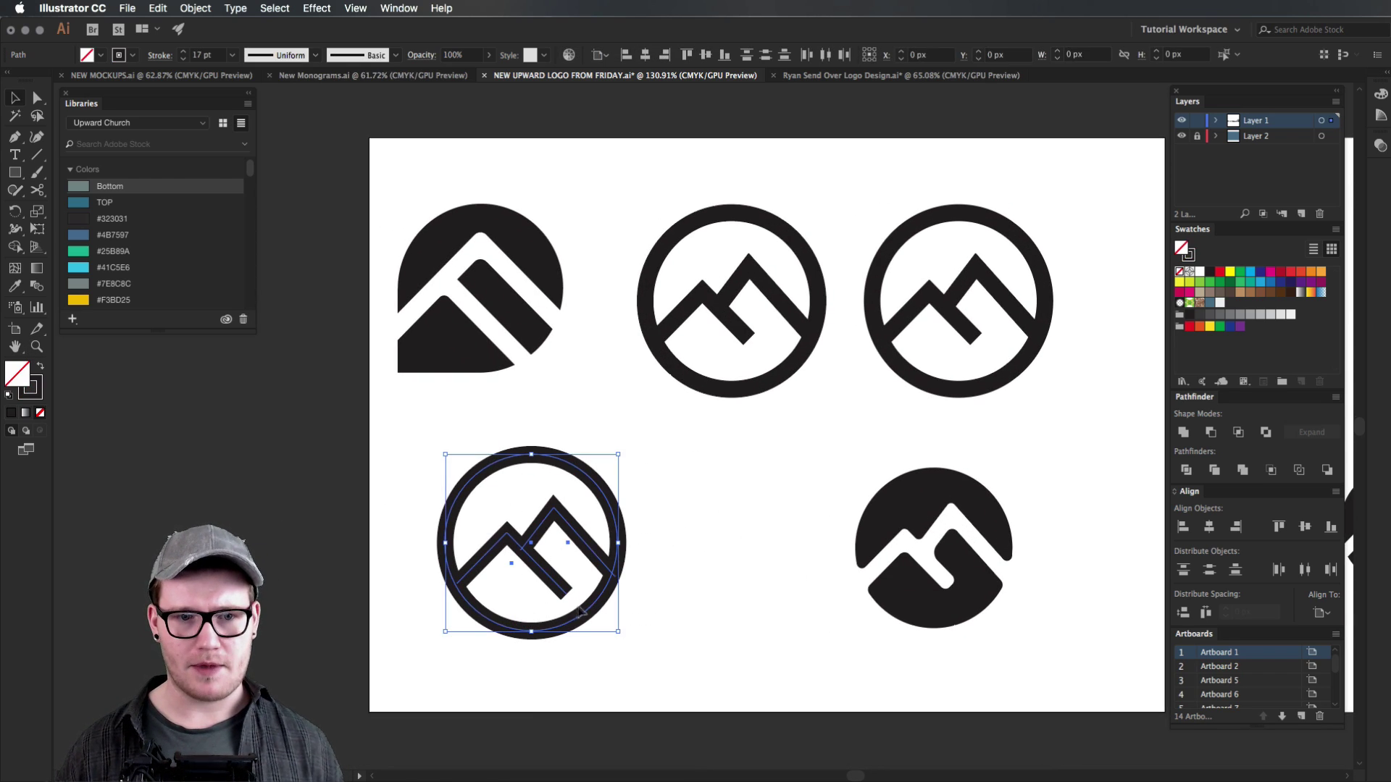
left_click_drag(590, 612, 778, 612)
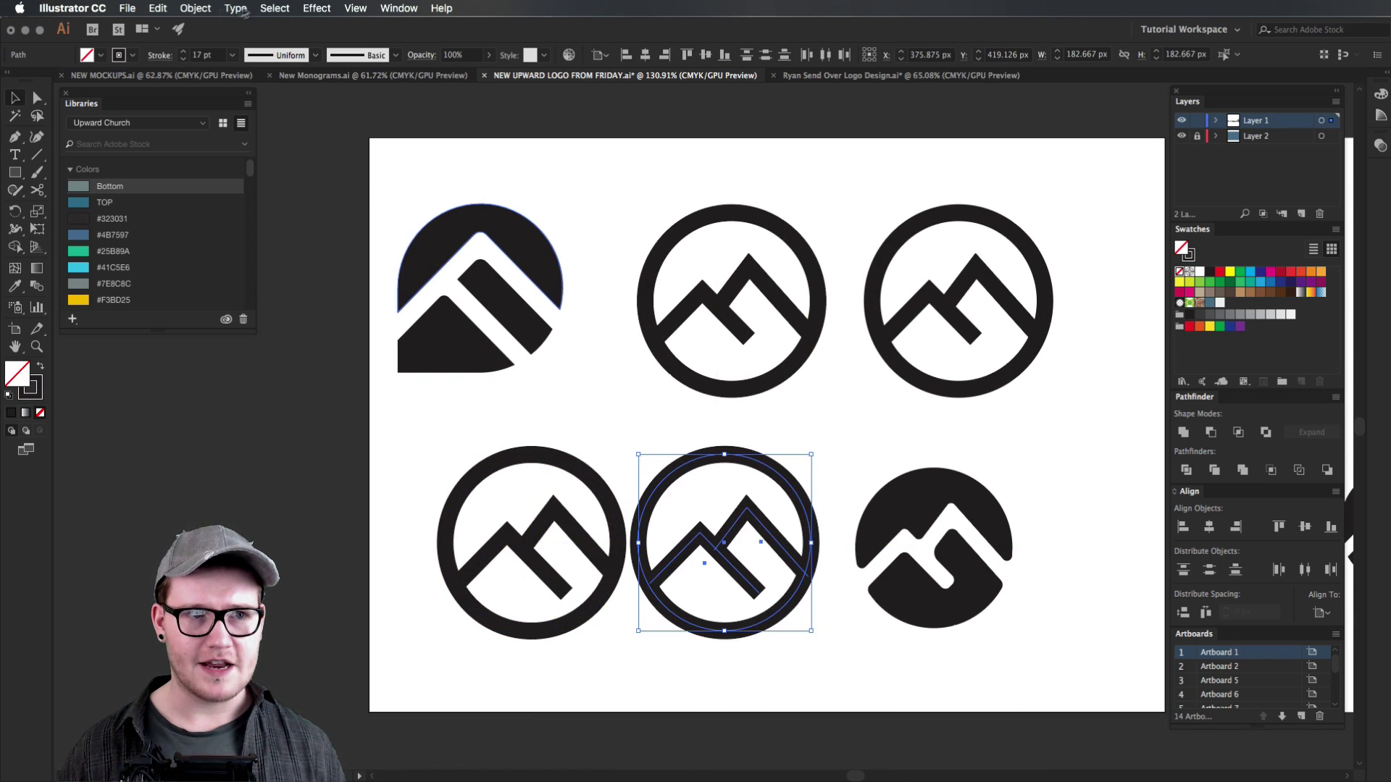
Step: Outline the strokes of the duplicated circular mountain icon and unite them into one shape
left_click(194, 8)
mouse_move(218, 310)
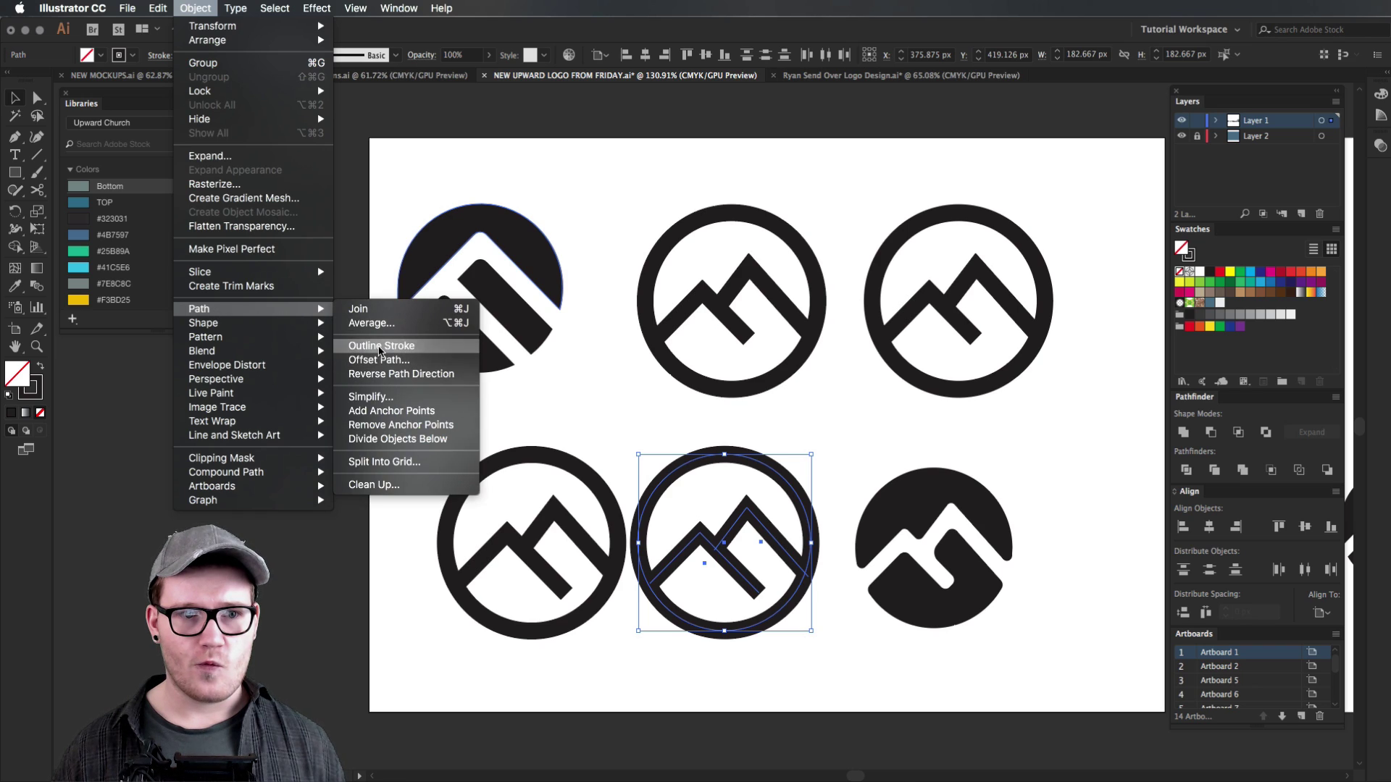
left_click(382, 346)
right_click(769, 533)
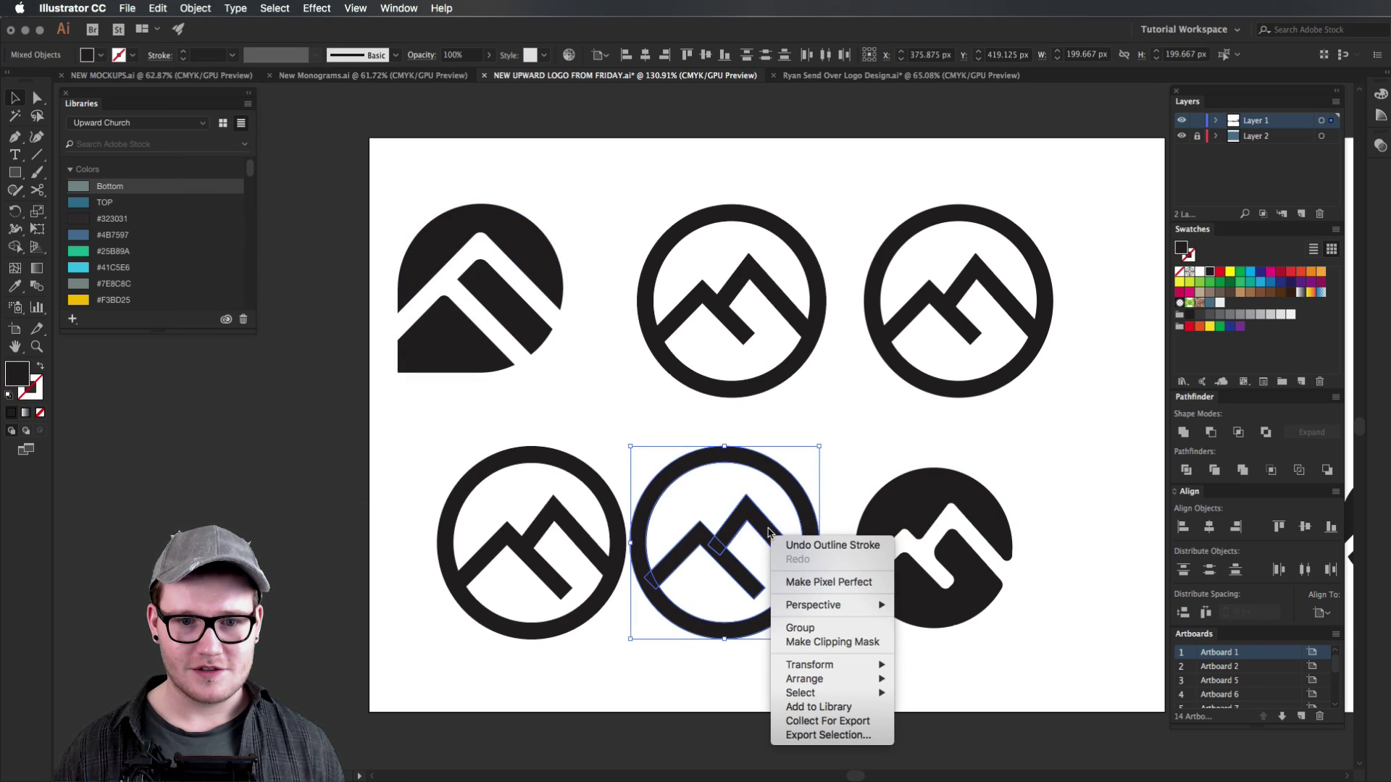
left_click(1183, 432)
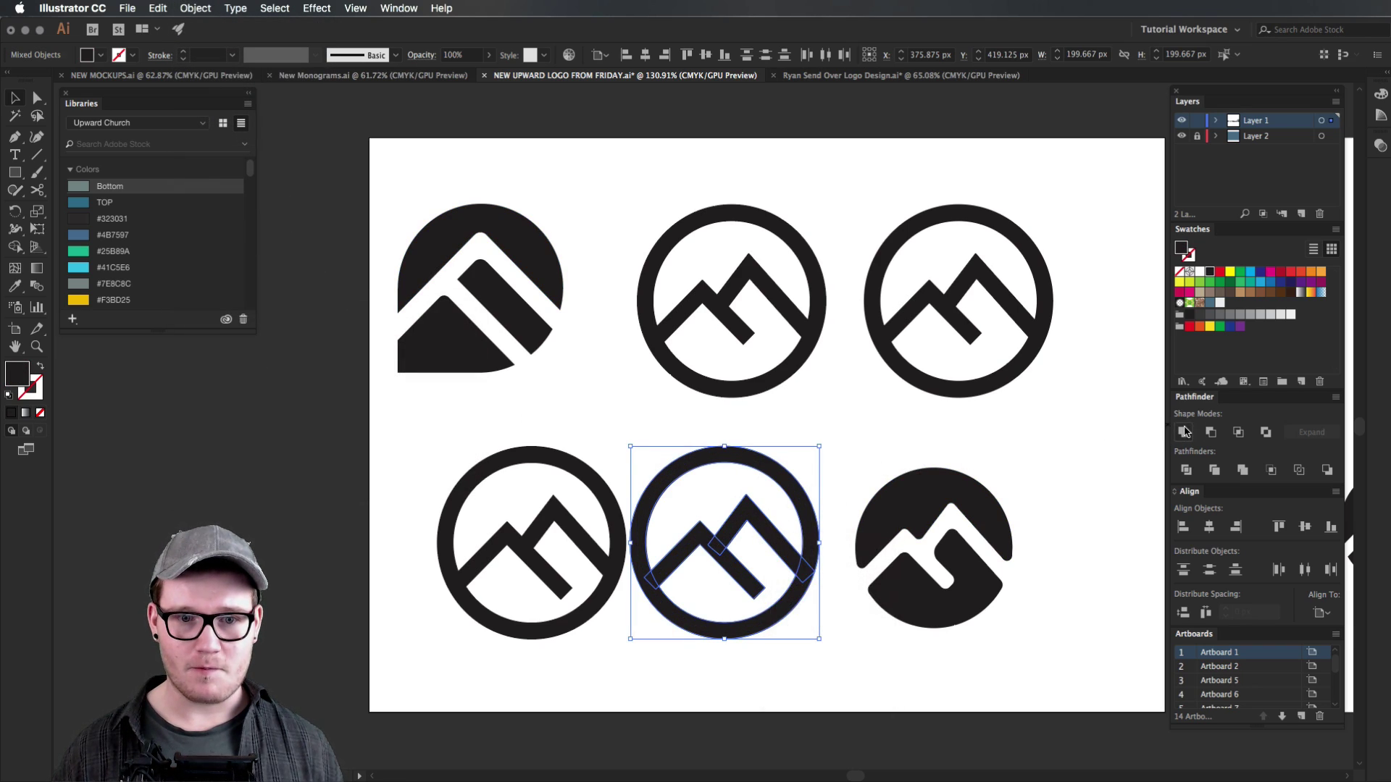
left_click(1183, 431)
Step: Release the duplicate's compound path and remove its outer ring and mountain lines with the Shape Builder, leaving solid pieces
right_click(763, 549)
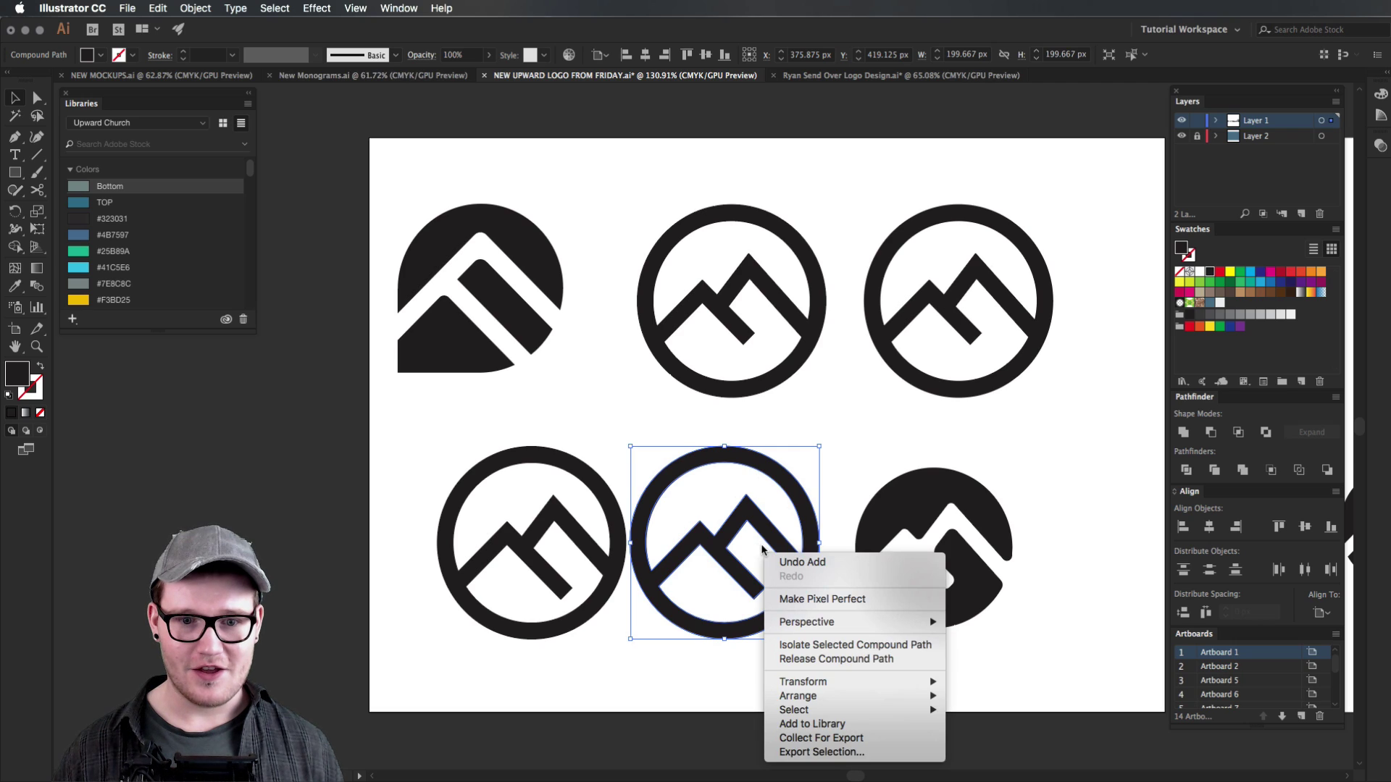
left_click(836, 657)
left_click_drag(859, 467, 655, 653)
key("shift+m")
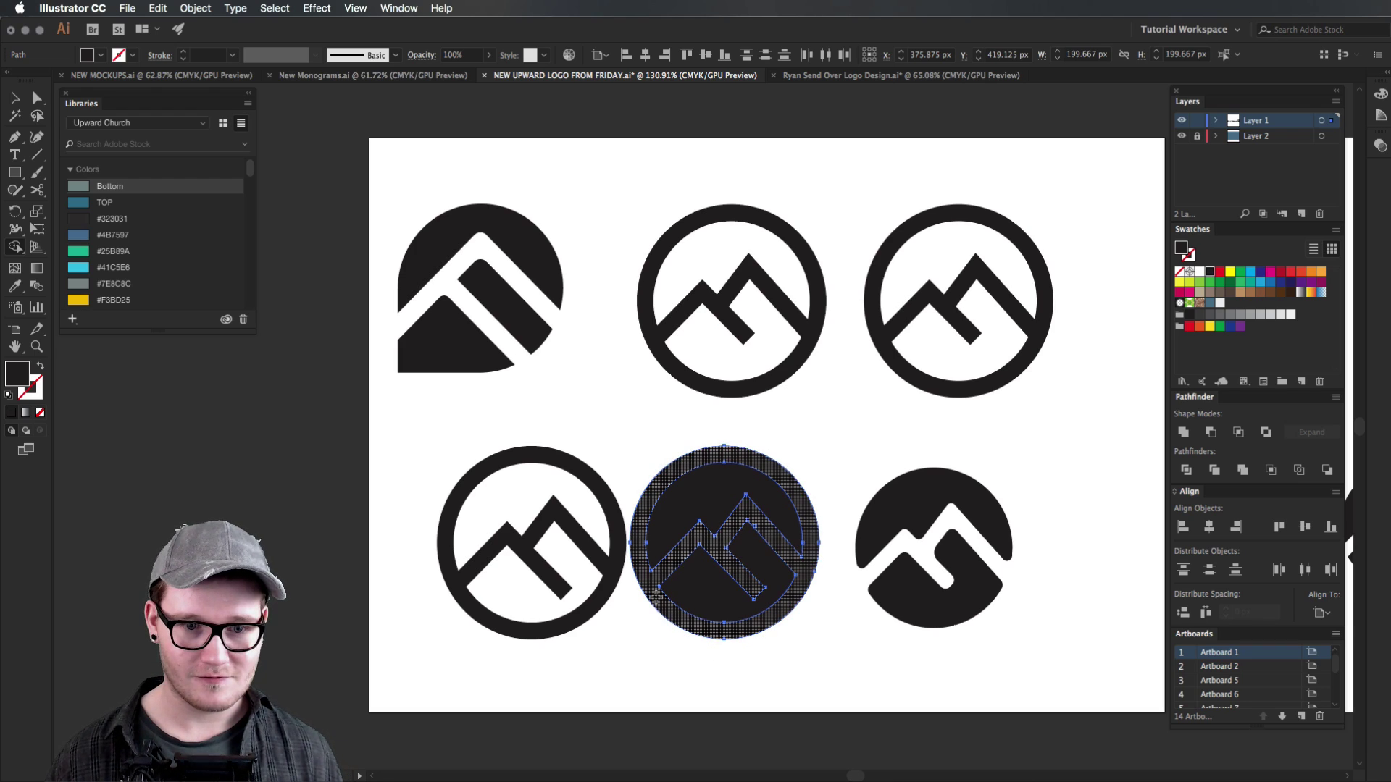
left_click(656, 595, "alt")
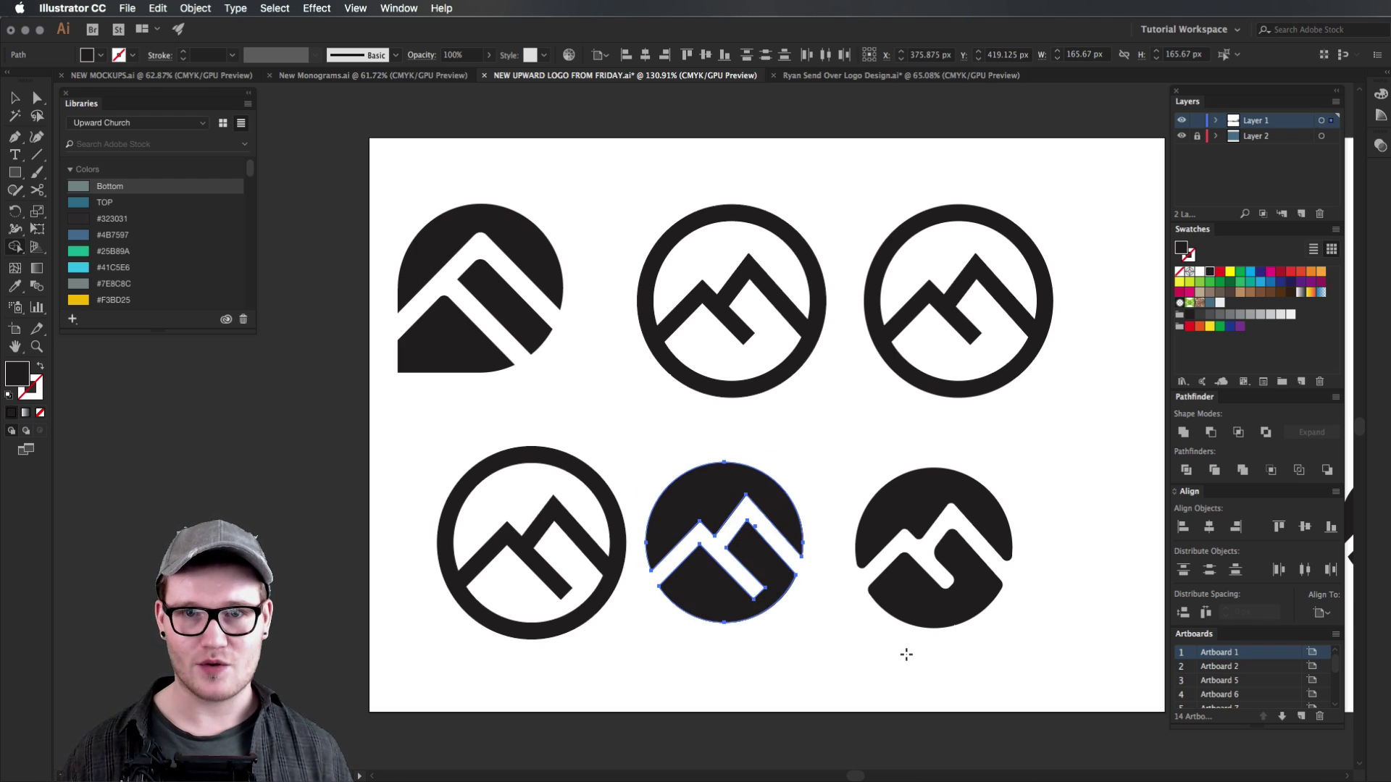
key("v")
left_click(868, 649)
Step: Round the corners of all pieces of the new solid mountain icon with the live corner control
left_click(758, 545)
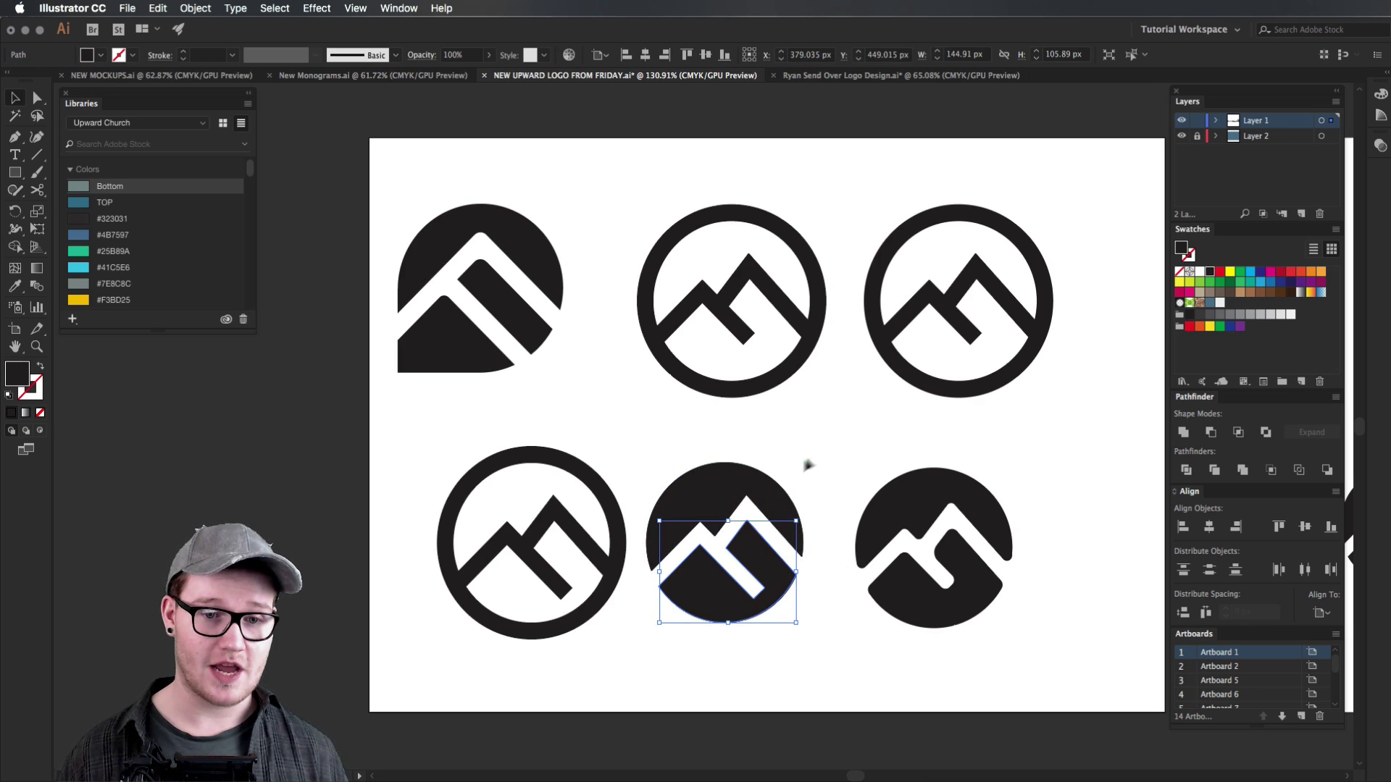
left_click(708, 621, "shift")
key("a")
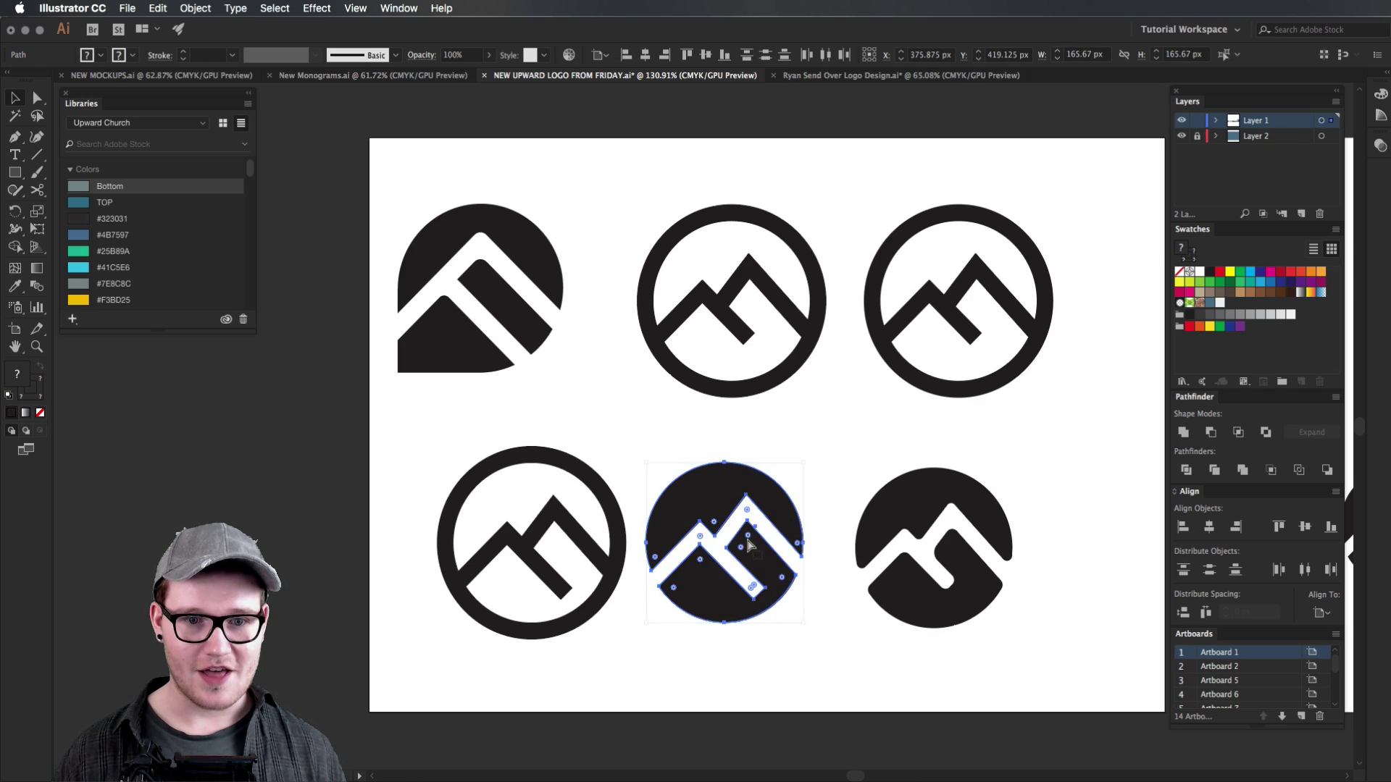
left_click_drag(747, 510, 816, 548)
key("v")
left_click(833, 458)
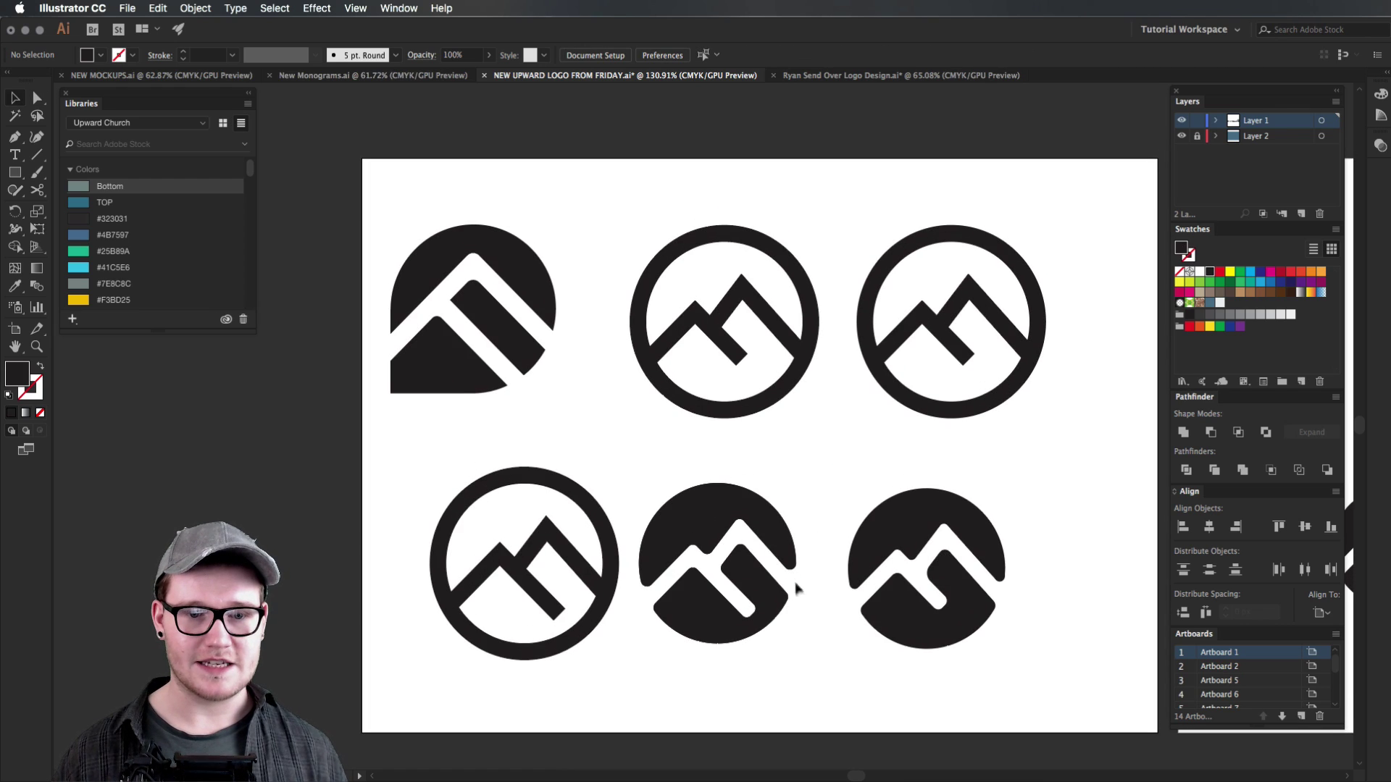
Step: Compare the new rounded solid mountain icon with the existing solid version beside it
left_click_drag(794, 672, 676, 494)
key("z")
left_click_drag(740, 559, 658, 500)
key("v")
left_click(897, 420)
Step: Review the mountain icon and UPWARD CHURCH wordmark concepts on the artboards following Artboard 1
key("z")
left_click_drag(936, 481, 580, 516)
left_click_drag(752, 492, 564, 533)
left_click_drag(762, 531, 643, 542)
left_click_drag(810, 503, 455, 503)
left_click_drag(635, 534, 454, 522)
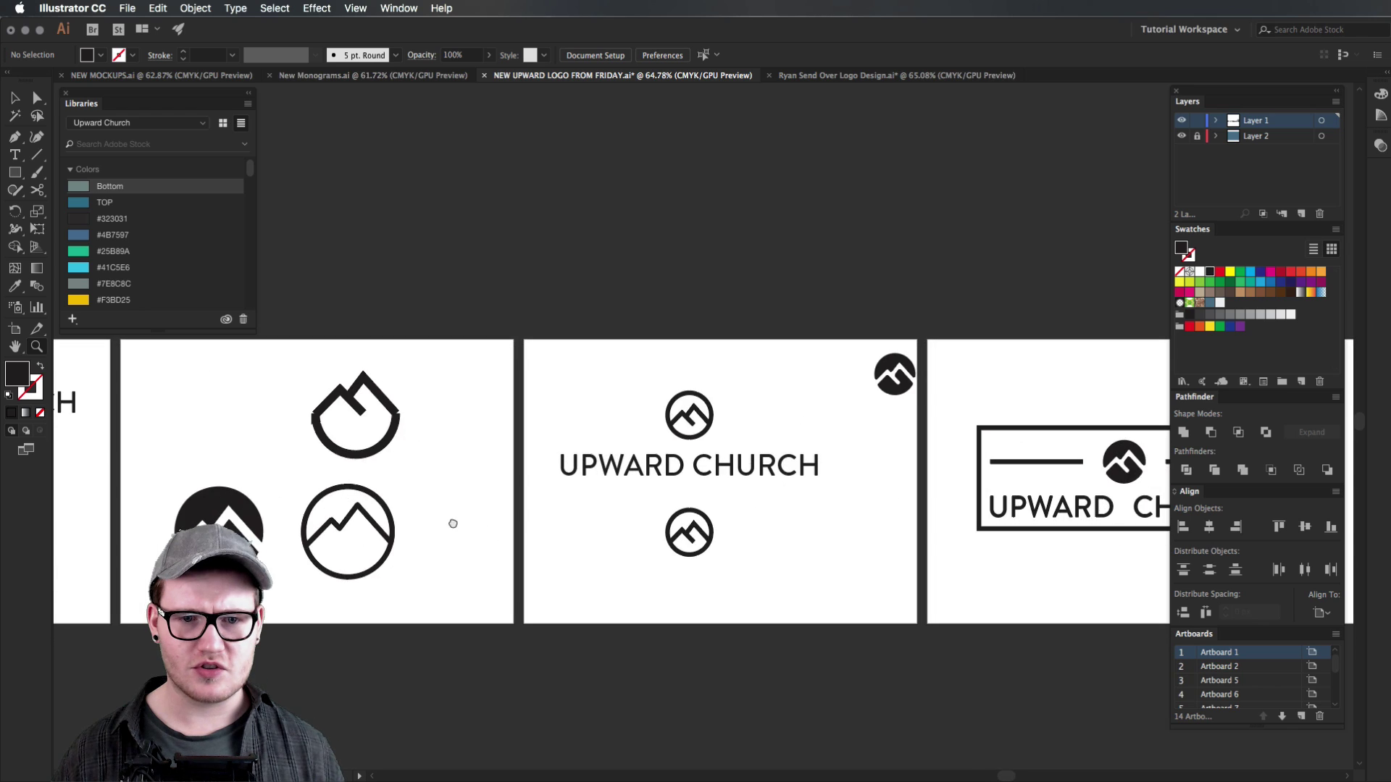
left_click_drag(865, 511, 364, 529)
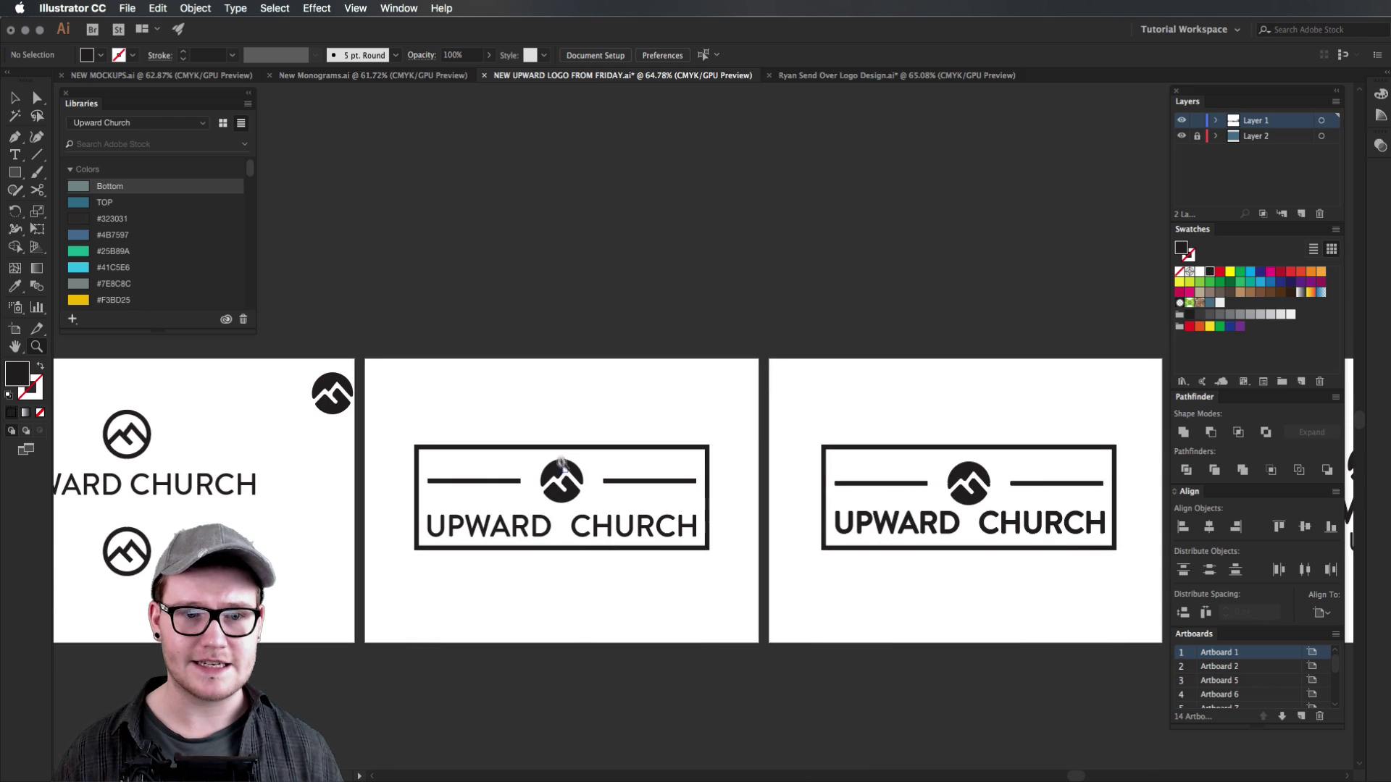
Step: Select the framed UPWARD CHURCH badge with the mountain icon and compare it with the bolder badge beside it
key("c")
key("v")
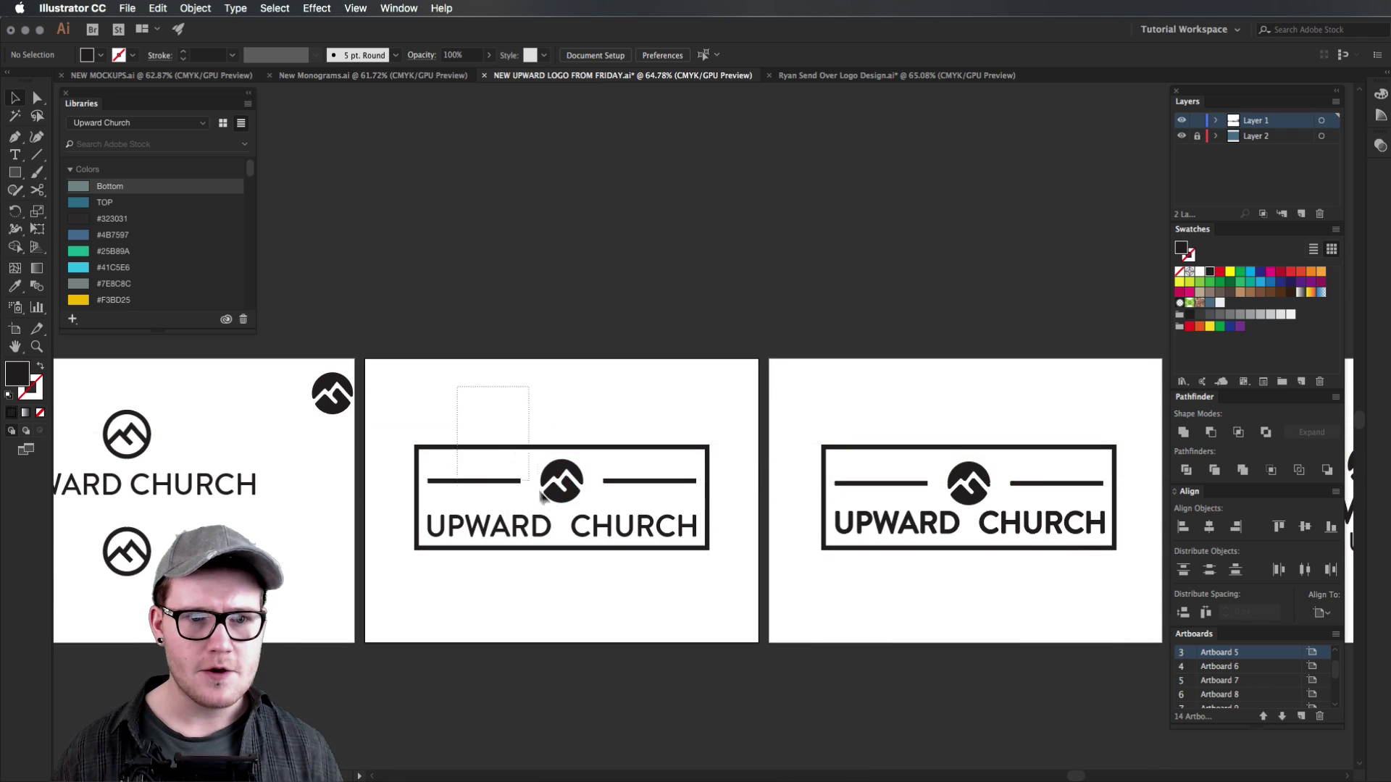
left_click_drag(542, 497, 545, 500)
scroll(681, 567, "right", 5)
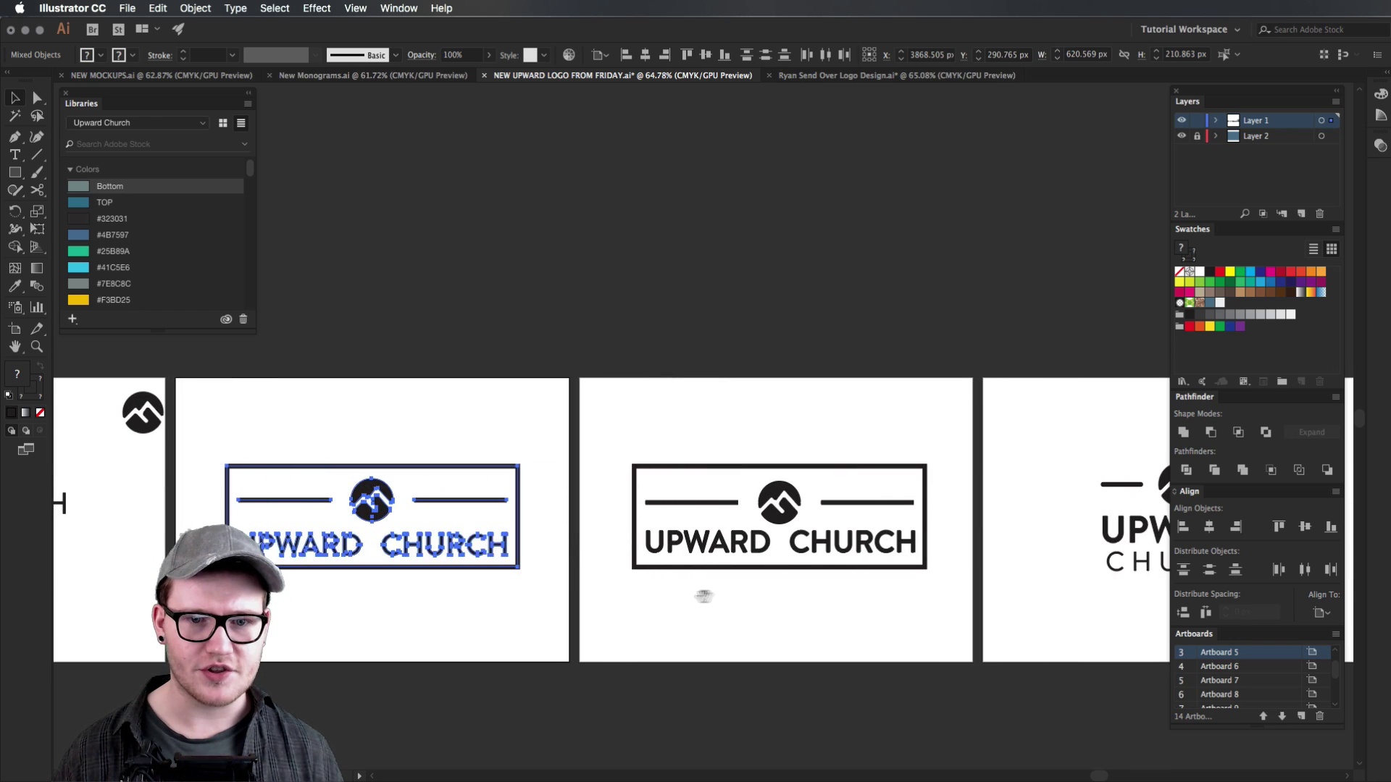
scroll(703, 595, "right", 12)
Step: Examine the stacked UPWARD CHURCH lockup with the mountain icon between two rounded lines on Artboard 7
left_click_drag(624, 440, 808, 620)
left_click(808, 620)
key("z")
left_click_drag(734, 530, 881, 431)
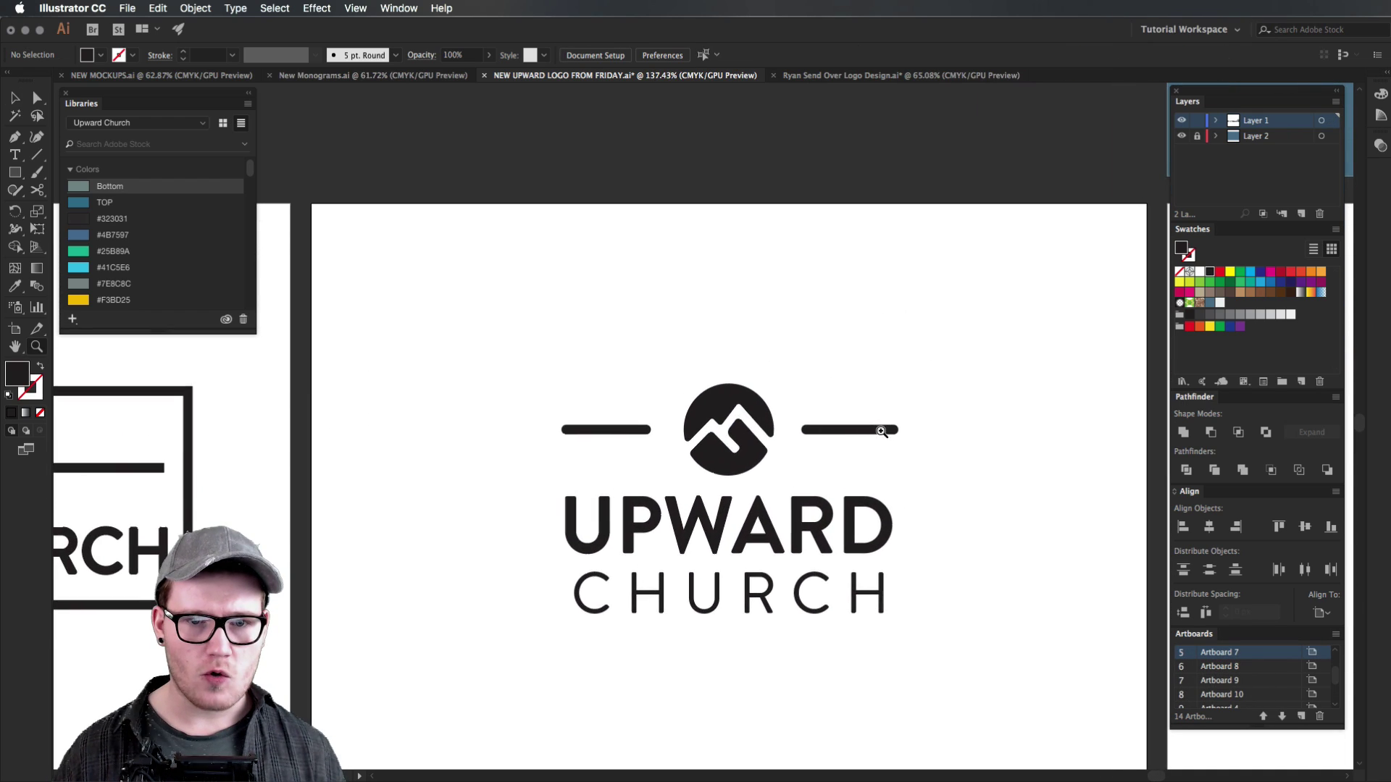
left_click_drag(773, 479, 695, 481)
Step: Examine the water-drop icons and the stacked UPWARD CHURCH drop lockup on Artboard 8
left_click_drag(833, 475, 484, 483)
mouse_move(655, 447)
left_mouse_down()
mouse_move(571, 486)
mouse_move(500, 395)
left_mouse_up()
key("v")
left_click(462, 391)
left_click_drag(605, 498, 833, 684)
left_click(833, 684)
Step: Compare the outlined, red and solid mountain icons with the UPWARD CHURCH mountain lockups on the neighbouring artboards
left_click_drag(949, 616, 530, 661)
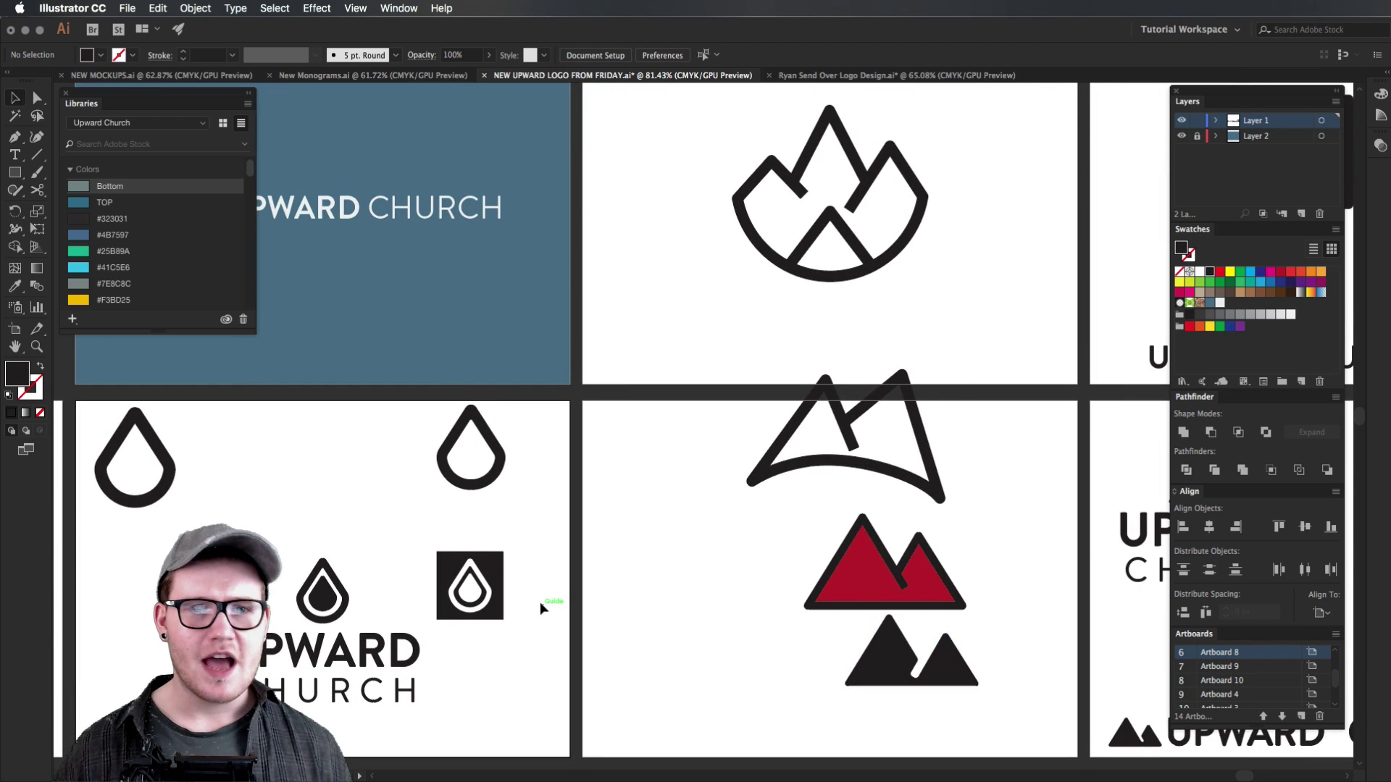
left_click_drag(749, 529, 619, 539)
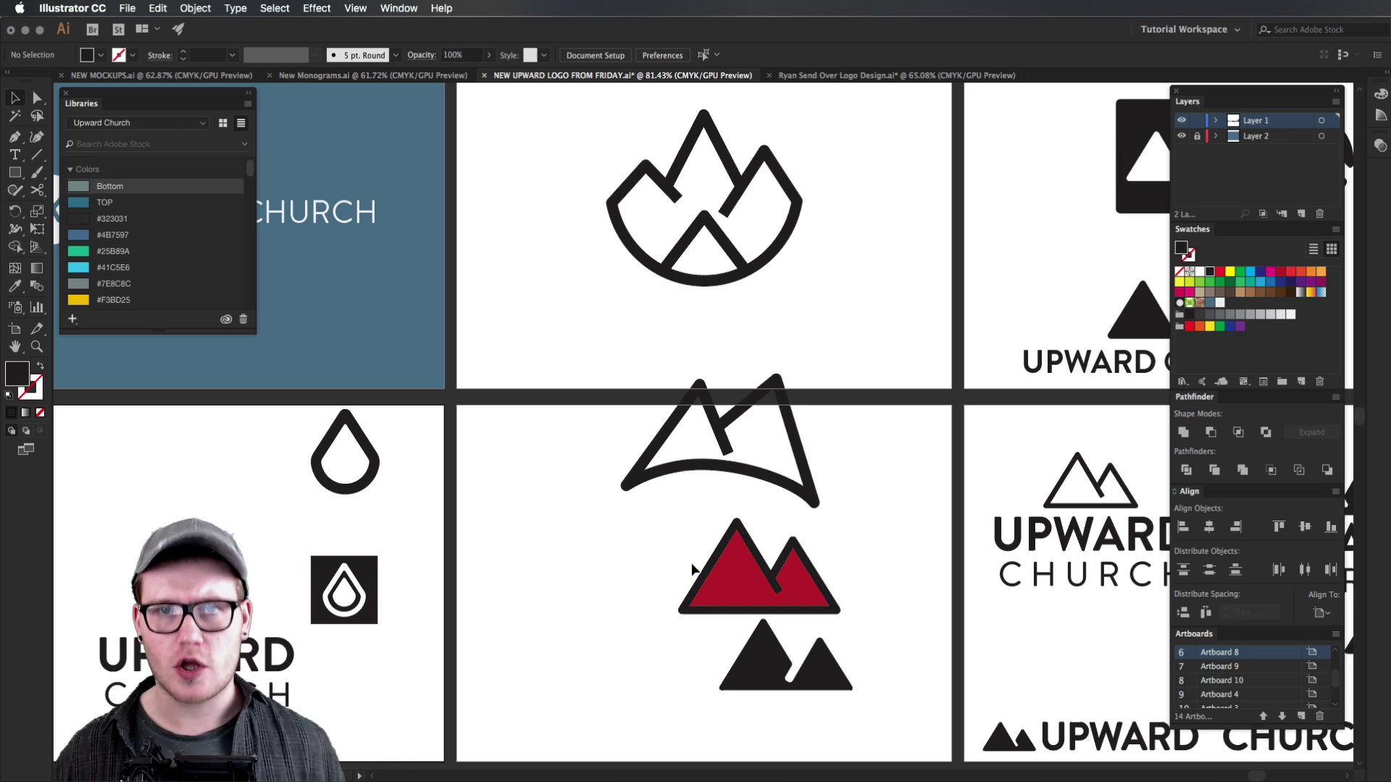
left_click_drag(744, 538, 610, 557)
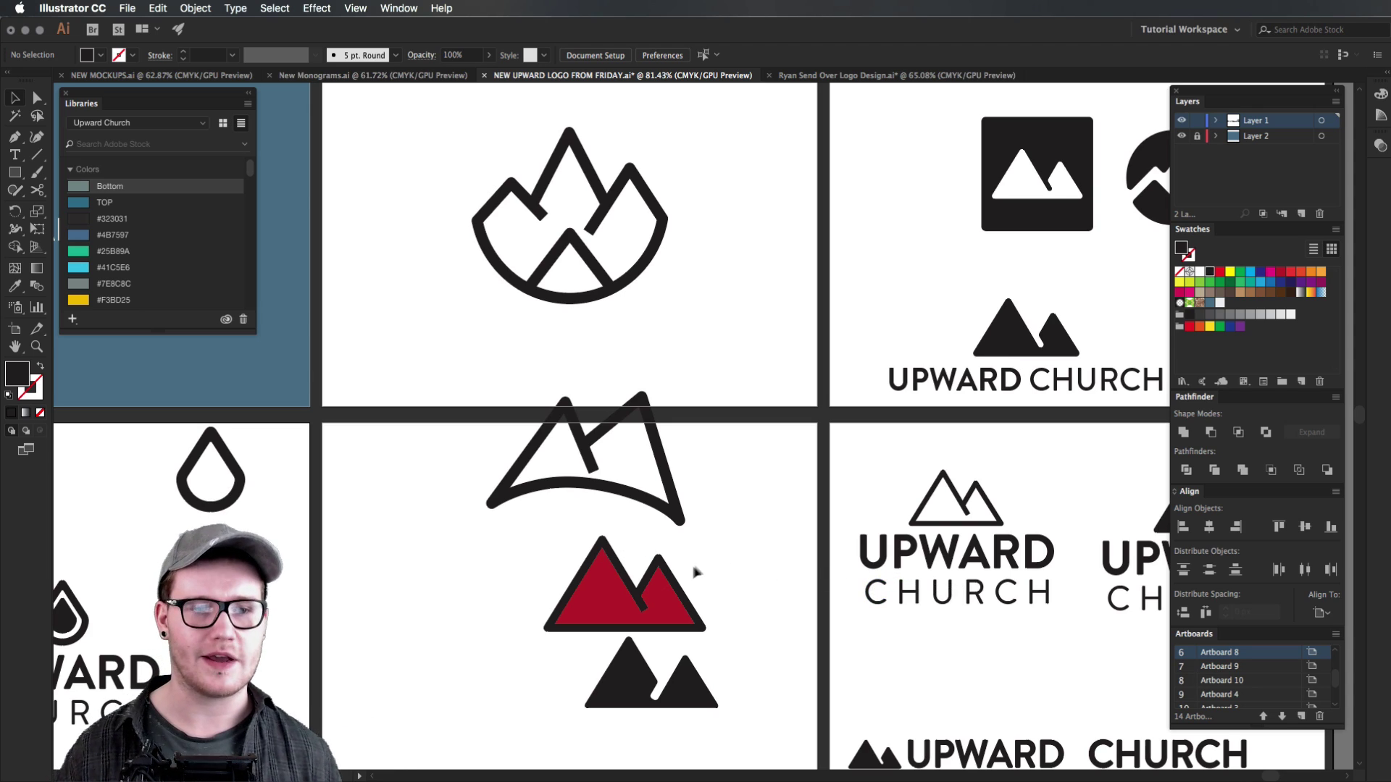
left_click_drag(690, 575, 552, 571)
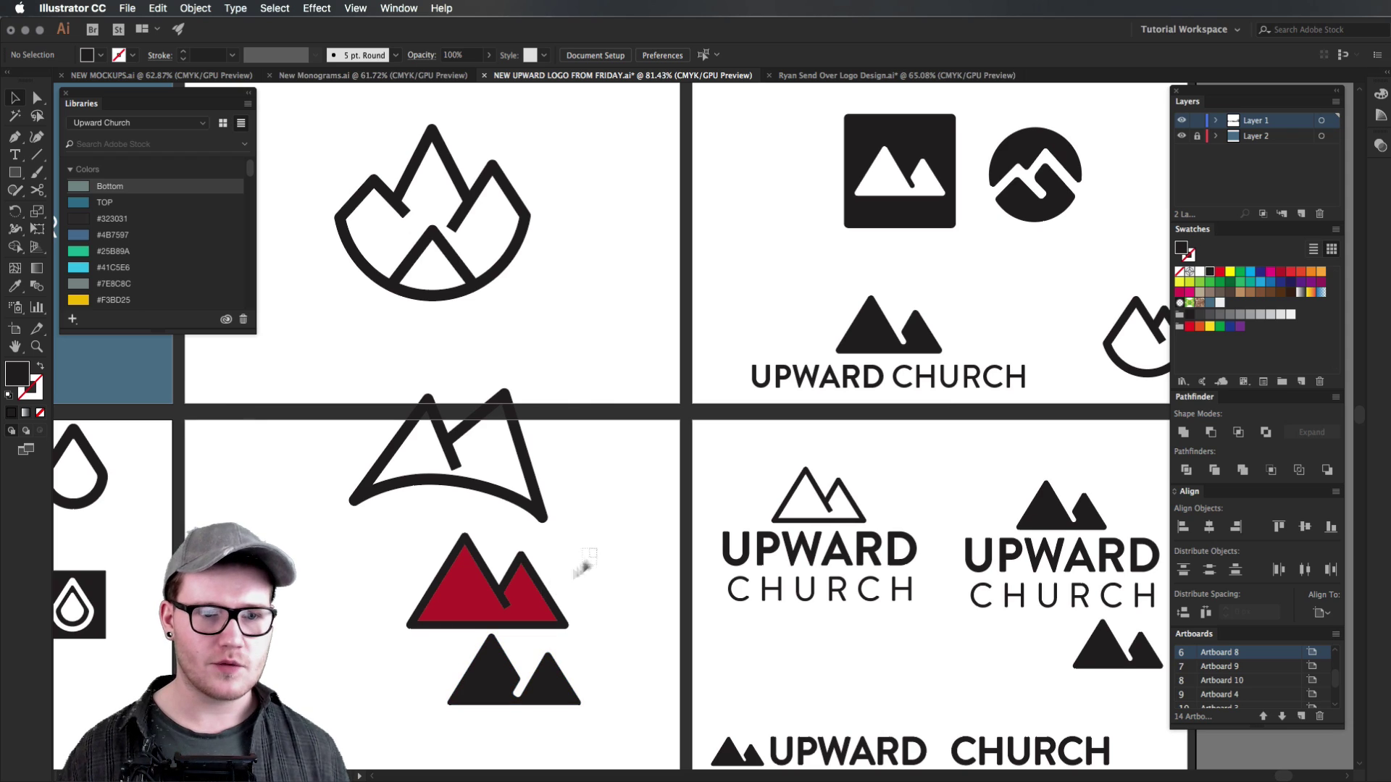
left_click_drag(757, 605, 686, 629)
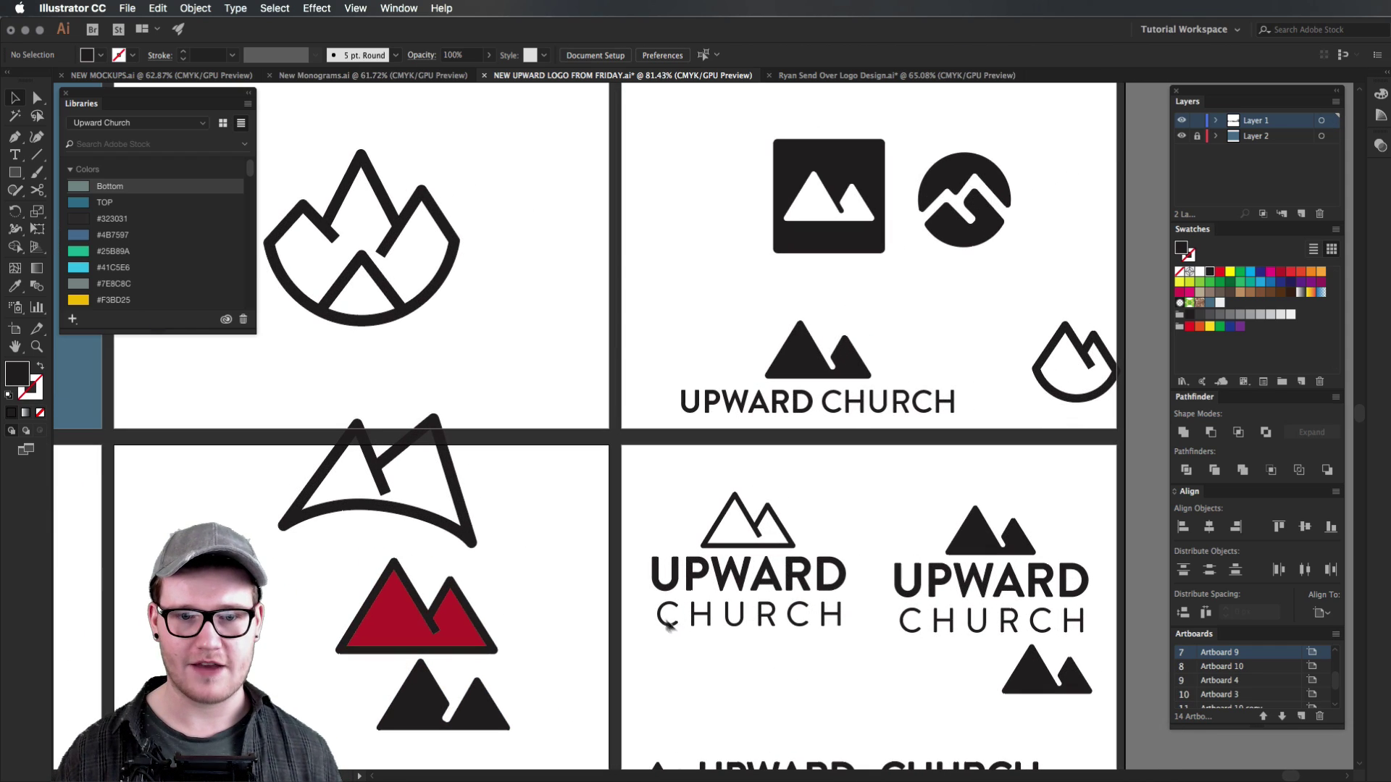
Step: Examine the solid mountain above the stacked UPWARD CHURCH lettering and the small solid mountain icon on Artboard 10
left_click(978, 551)
left_click(1079, 607)
left_click(1061, 674)
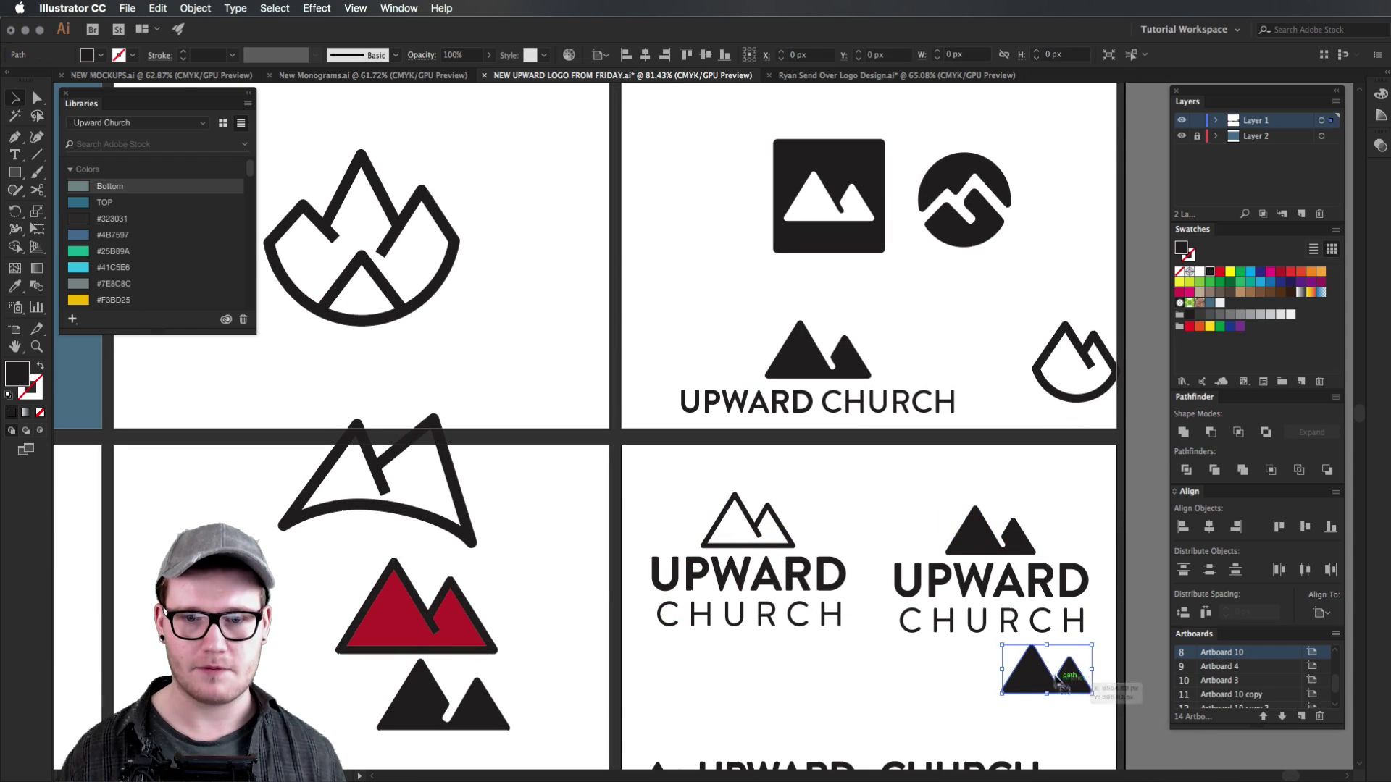
left_click(994, 488)
left_click_drag(995, 488, 961, 527)
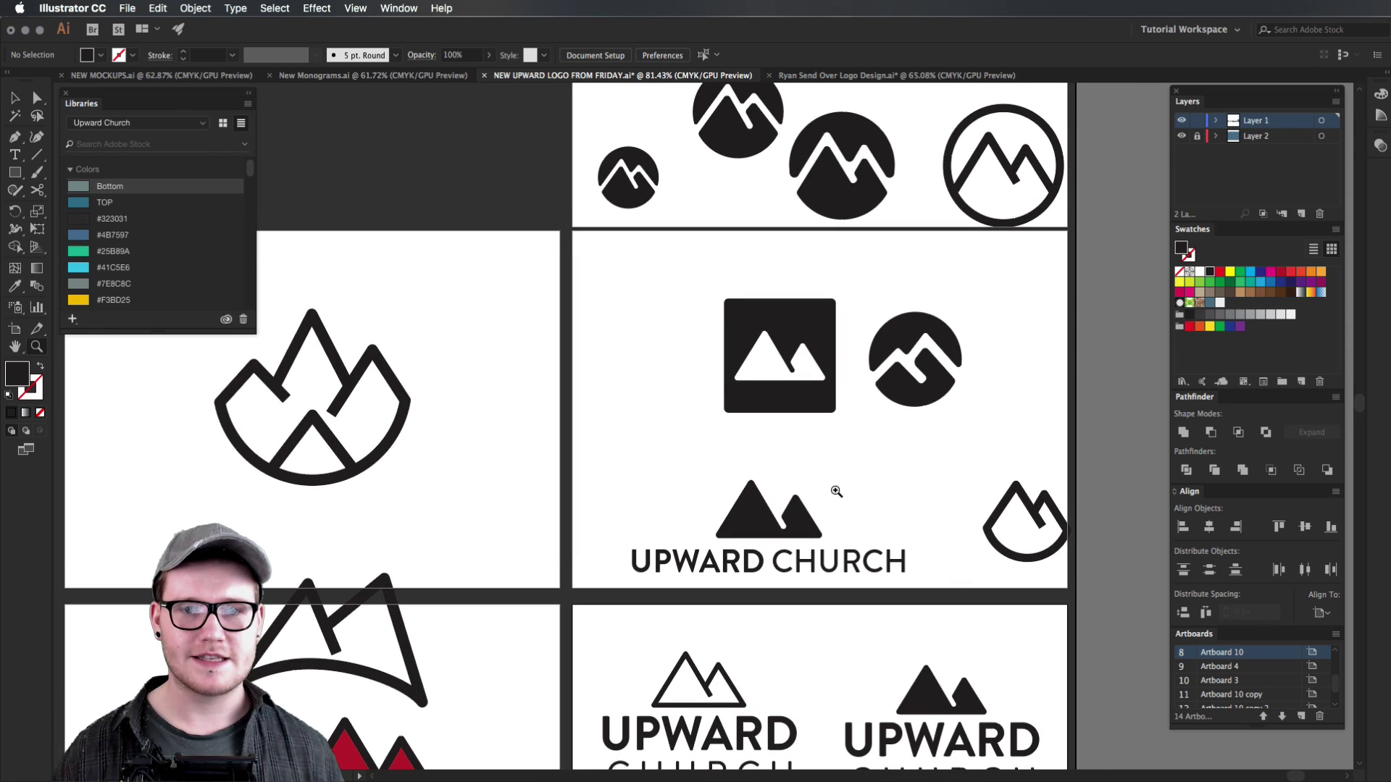
Step: Inspect the black circular mountain badge beside the square mountain icon on Artboard 10 copy
scroll(837, 489, "up", 3)
left_click_drag(906, 314, 973, 446)
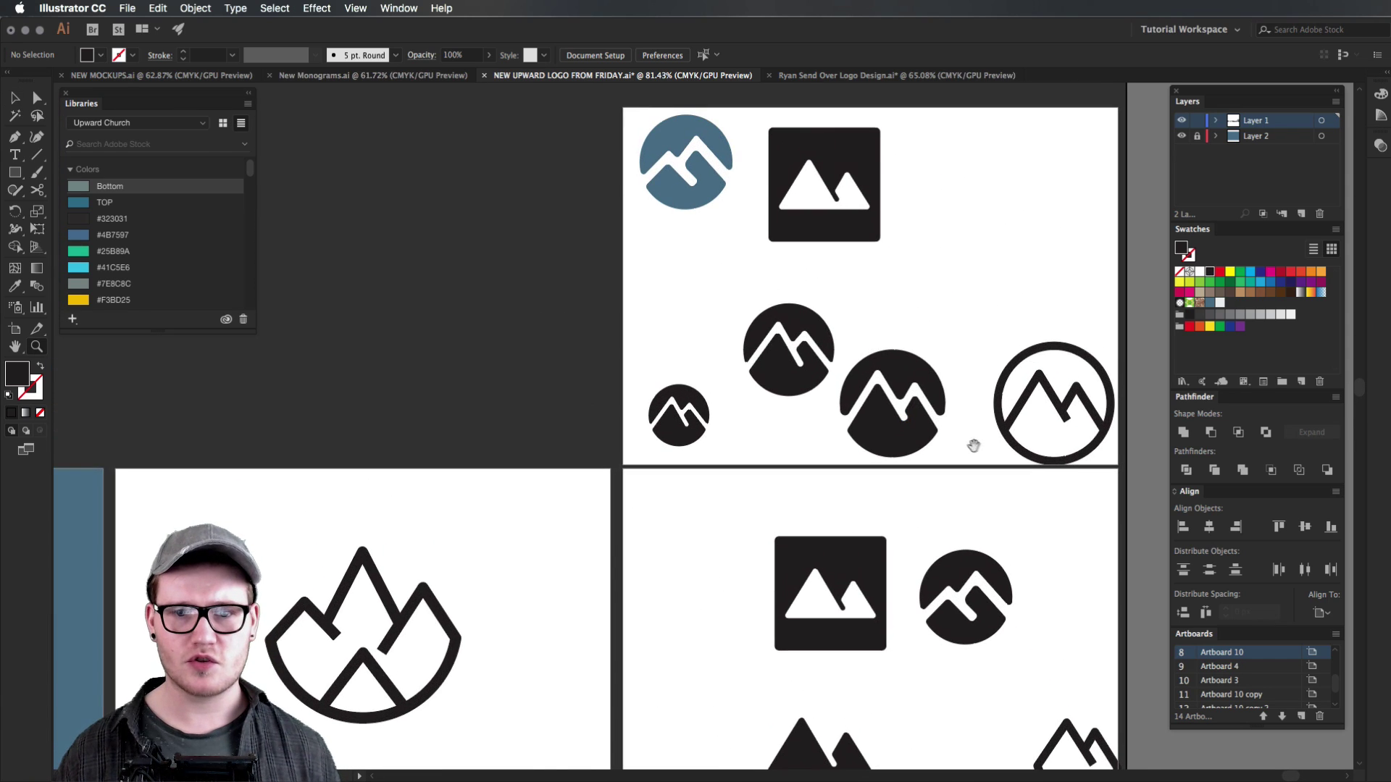
left_click(982, 605)
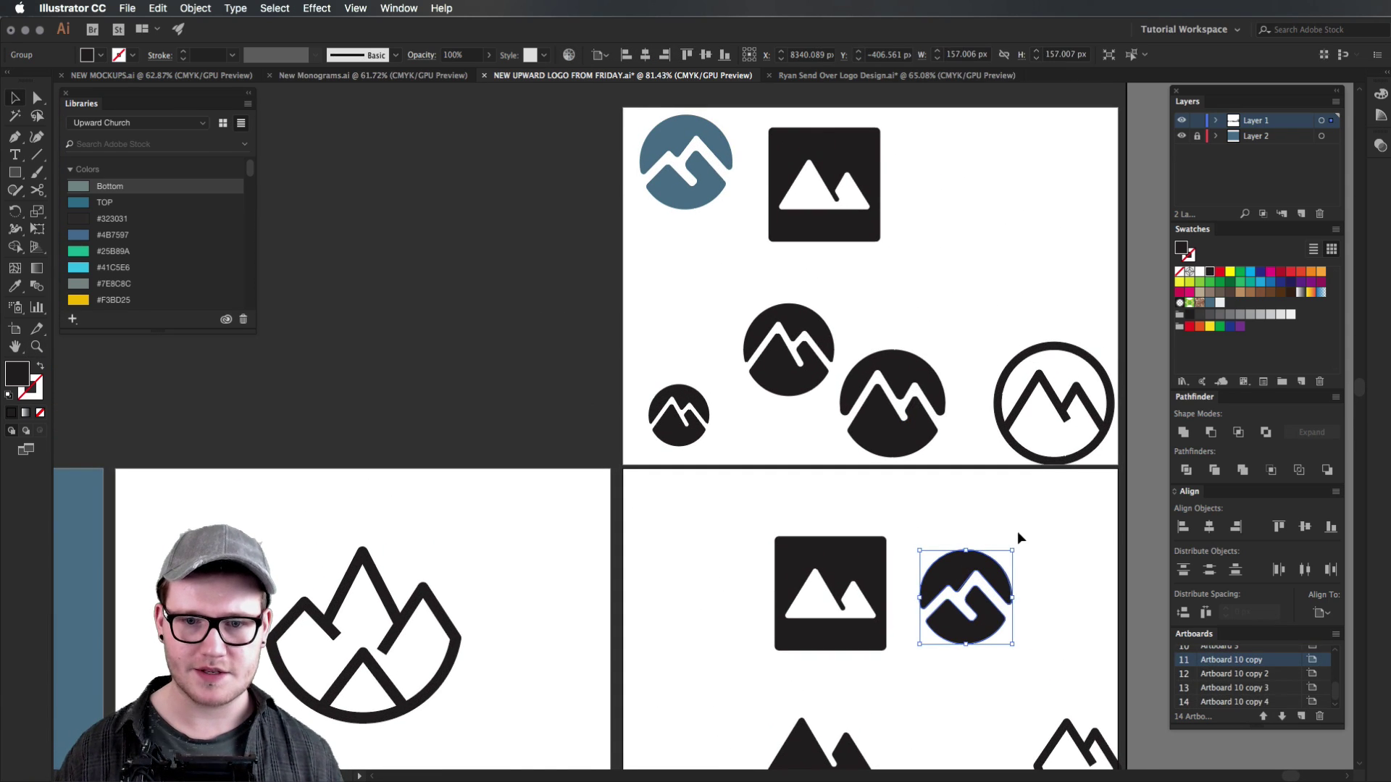
left_click(1020, 535)
left_click(973, 571)
left_click(1028, 522)
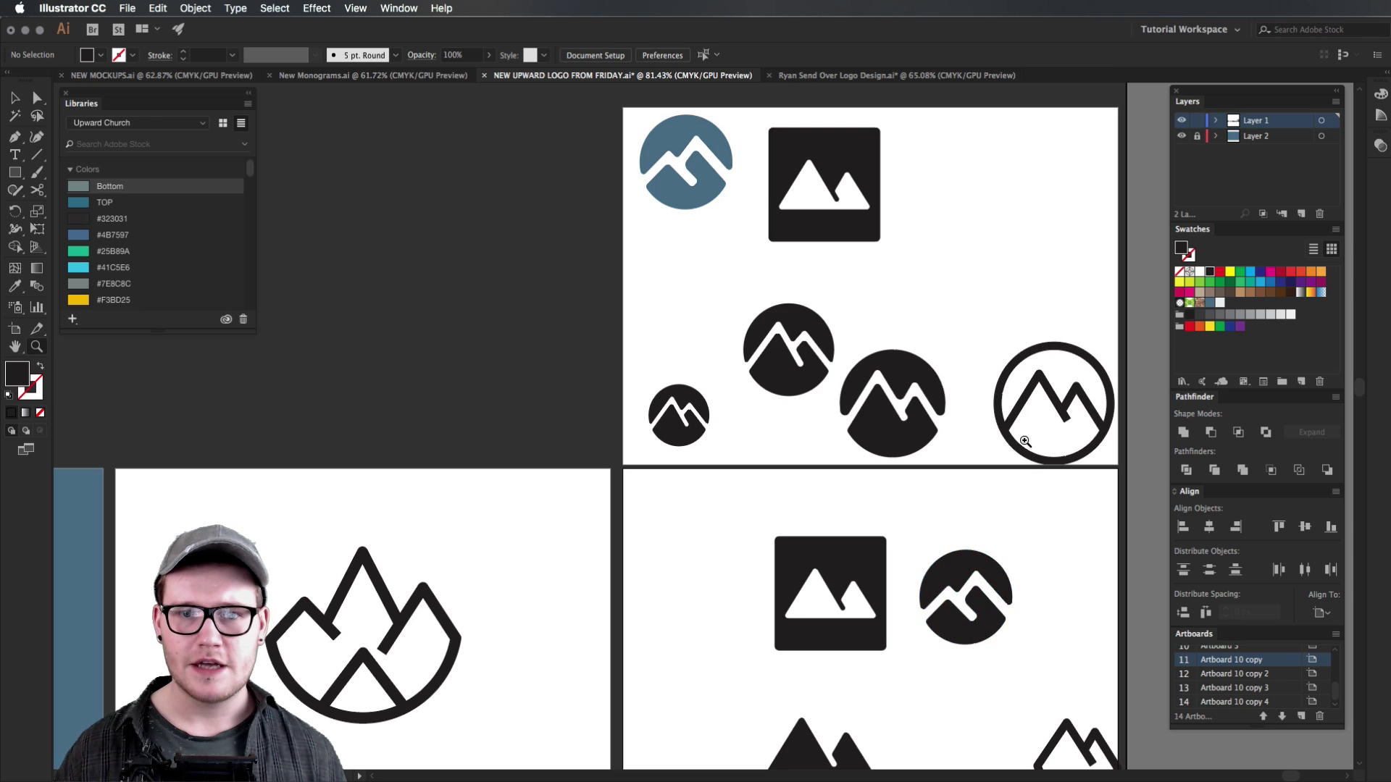
Step: Compare the solid circular mountain badges with the outlined circular version on Artboard 10 copy 4
left_click_drag(1025, 441, 1035, 510)
left_click(878, 447)
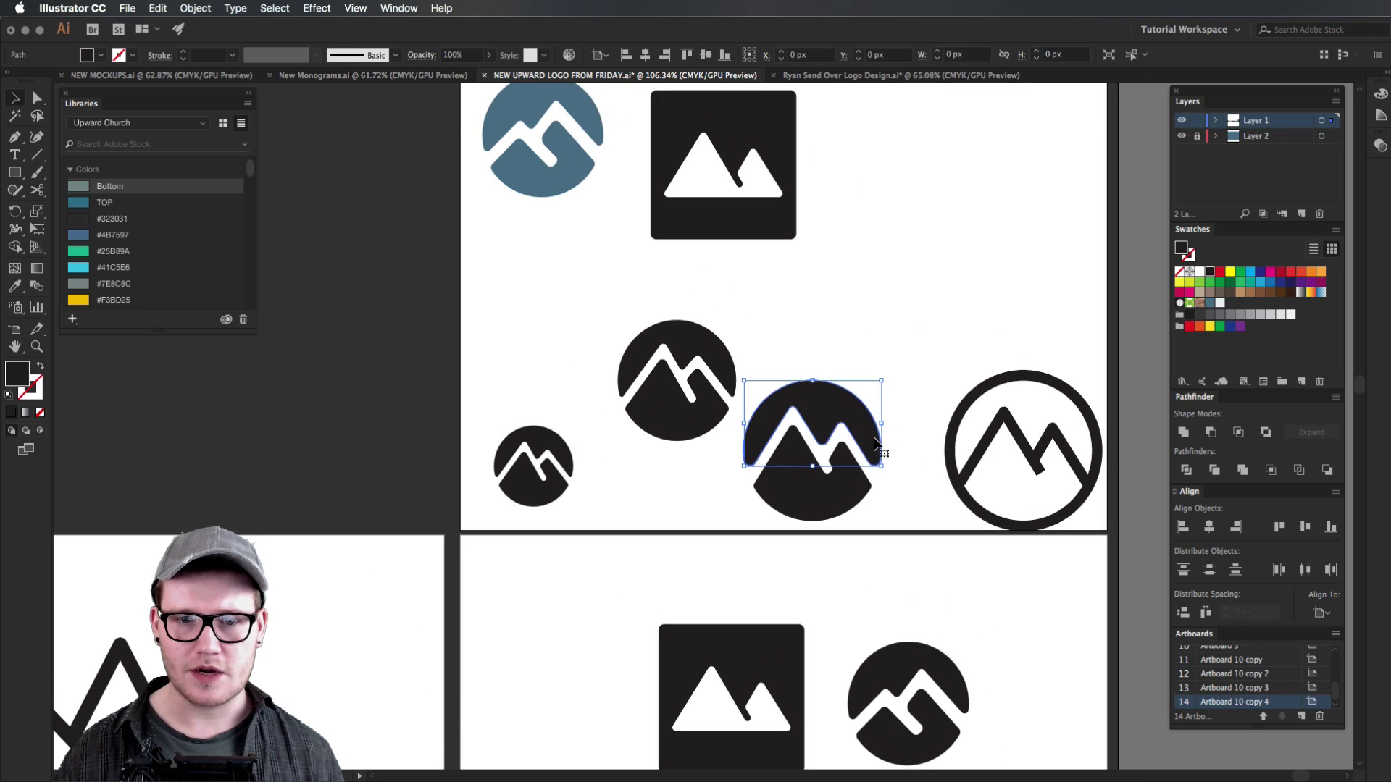
left_click(900, 478)
left_click_drag(918, 474, 1001, 490)
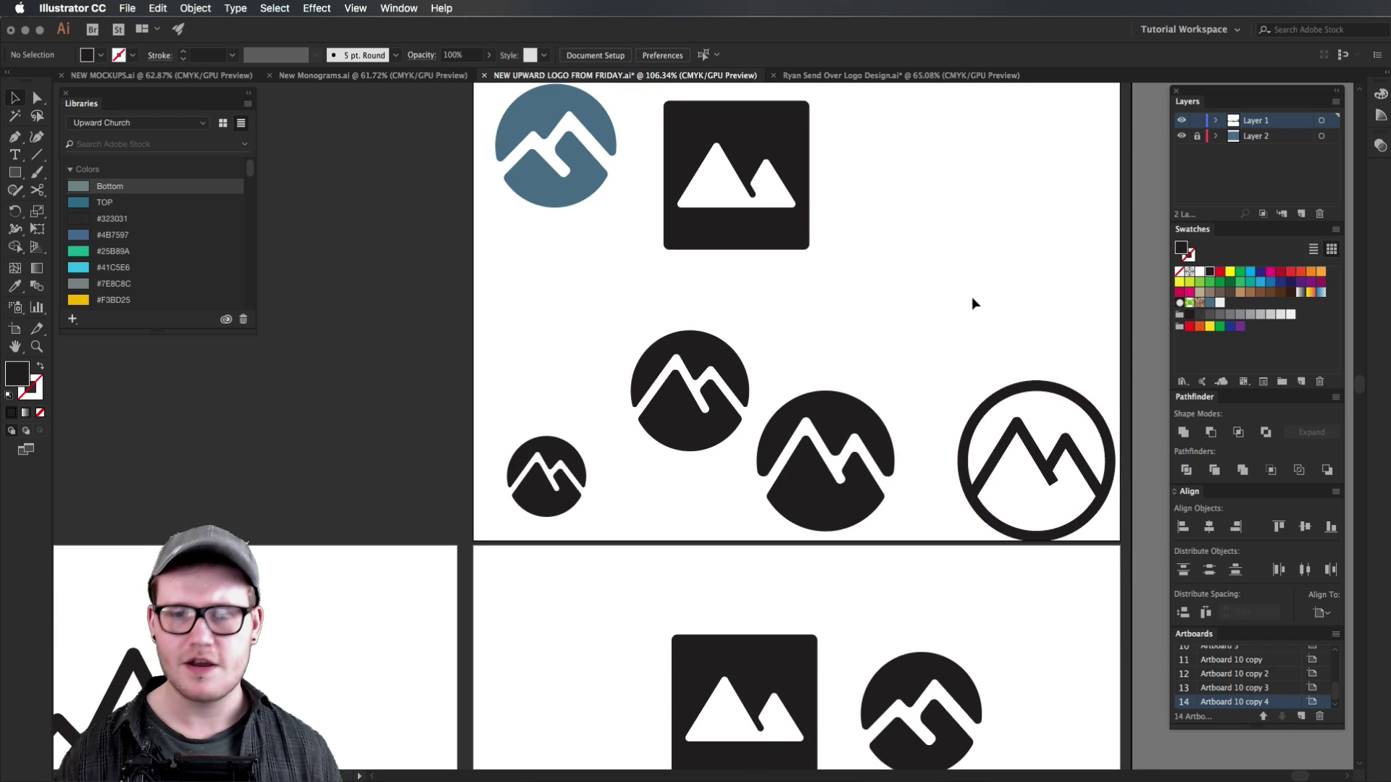
Step: Compare the black square mountain icon with the circular mountain badge on Artboard 10 copy
left_click_drag(822, 288, 875, 397)
left_click_drag(948, 686, 813, 507)
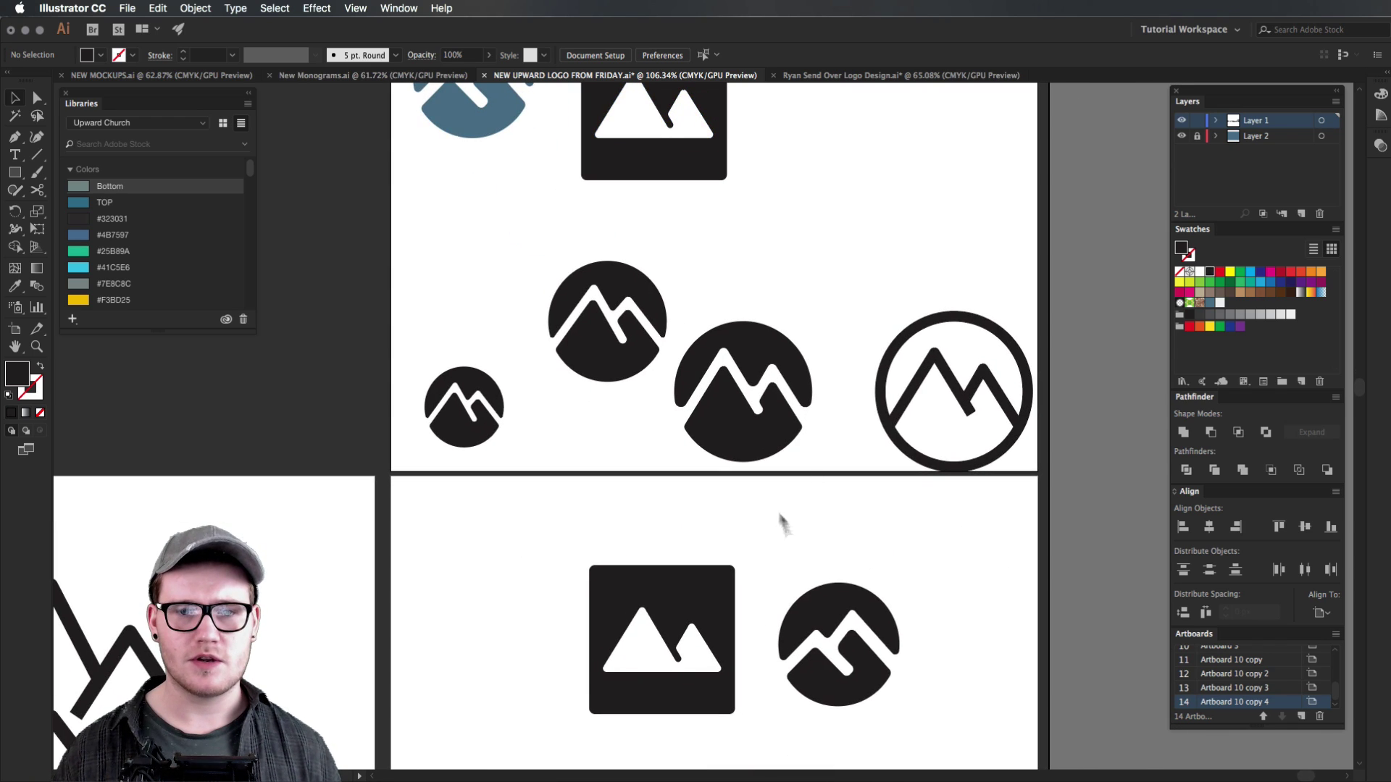
mouse_move(812, 630)
left_mouse_down()
mouse_move(855, 714)
mouse_move(902, 685)
mouse_move(811, 631)
left_mouse_up()
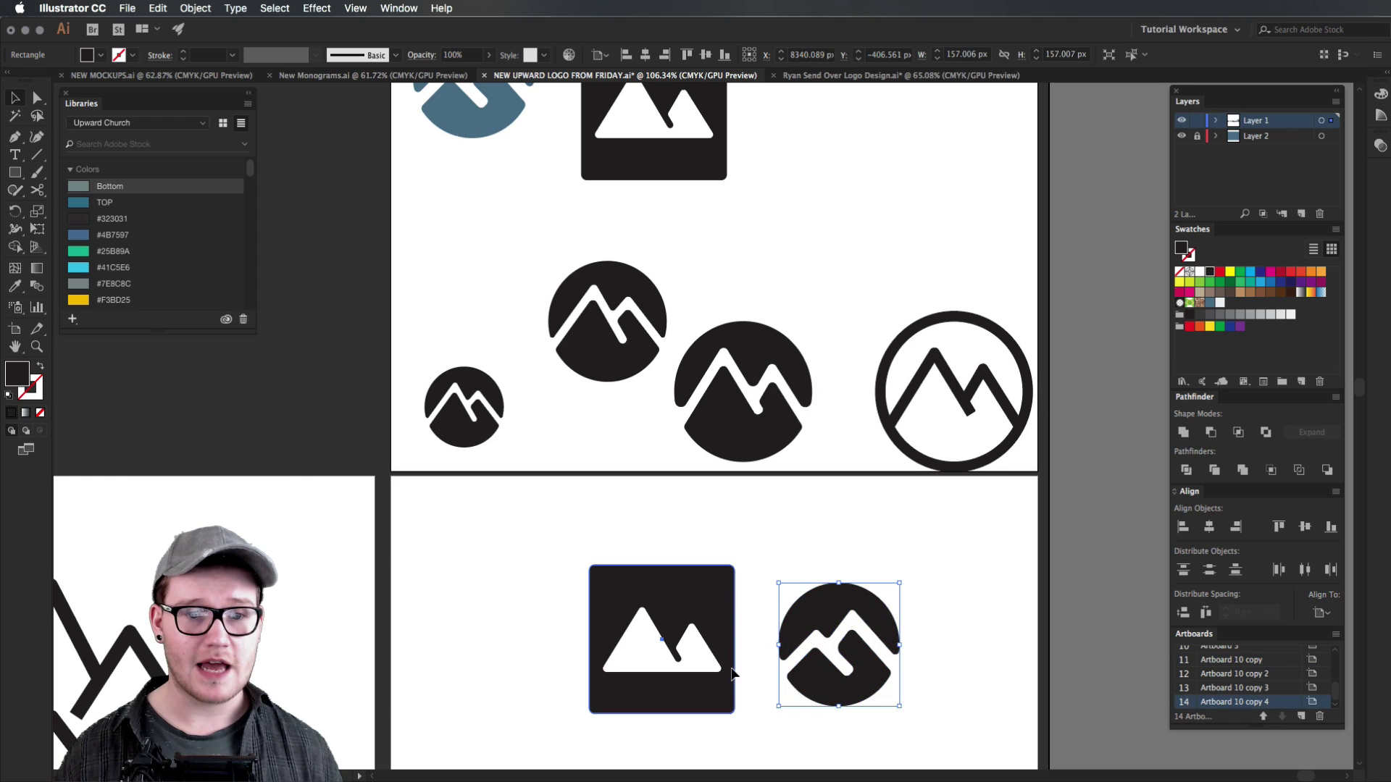
left_click_drag(757, 580, 605, 717)
left_click(899, 463)
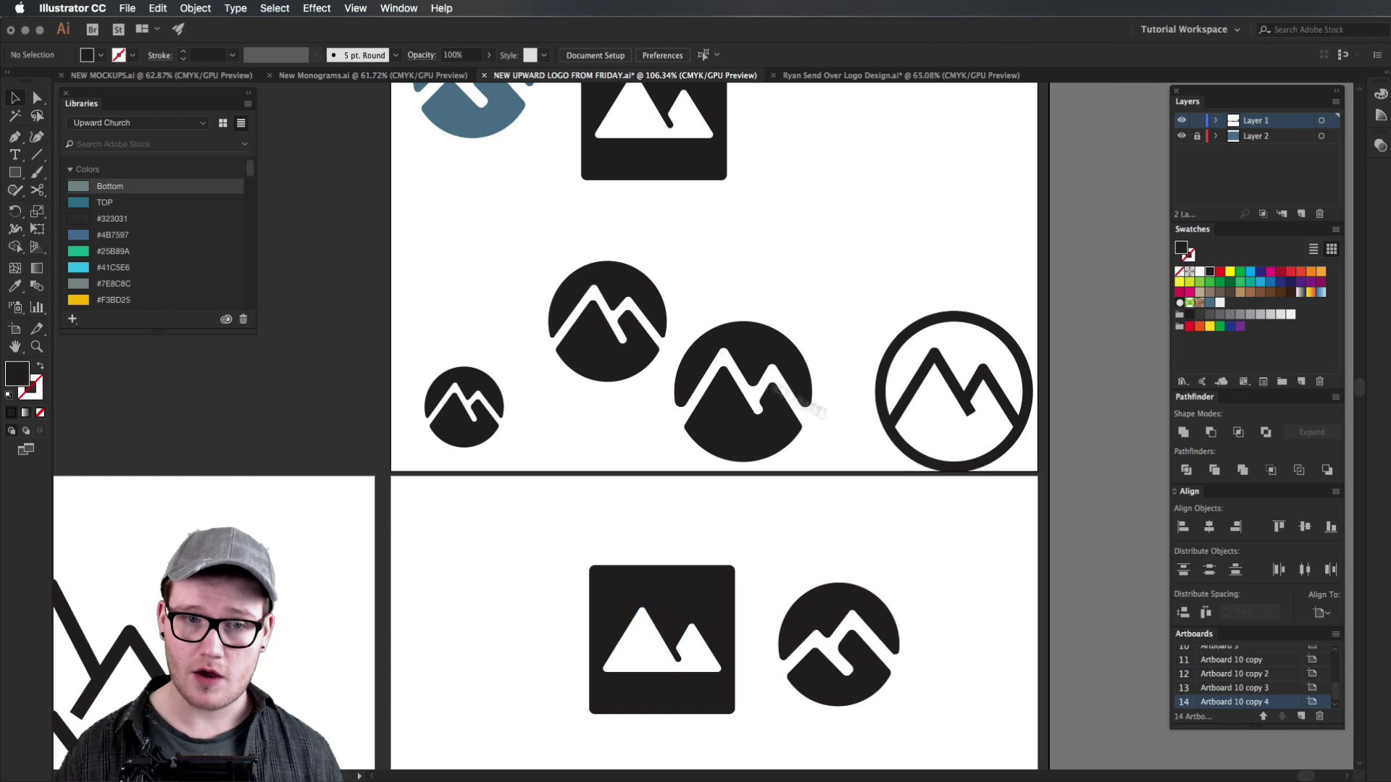
Step: Examine the white circular mountain mark with the horizontal UPWARD CHURCH lettering on the blue artboard
left_click_drag(646, 330, 768, 498)
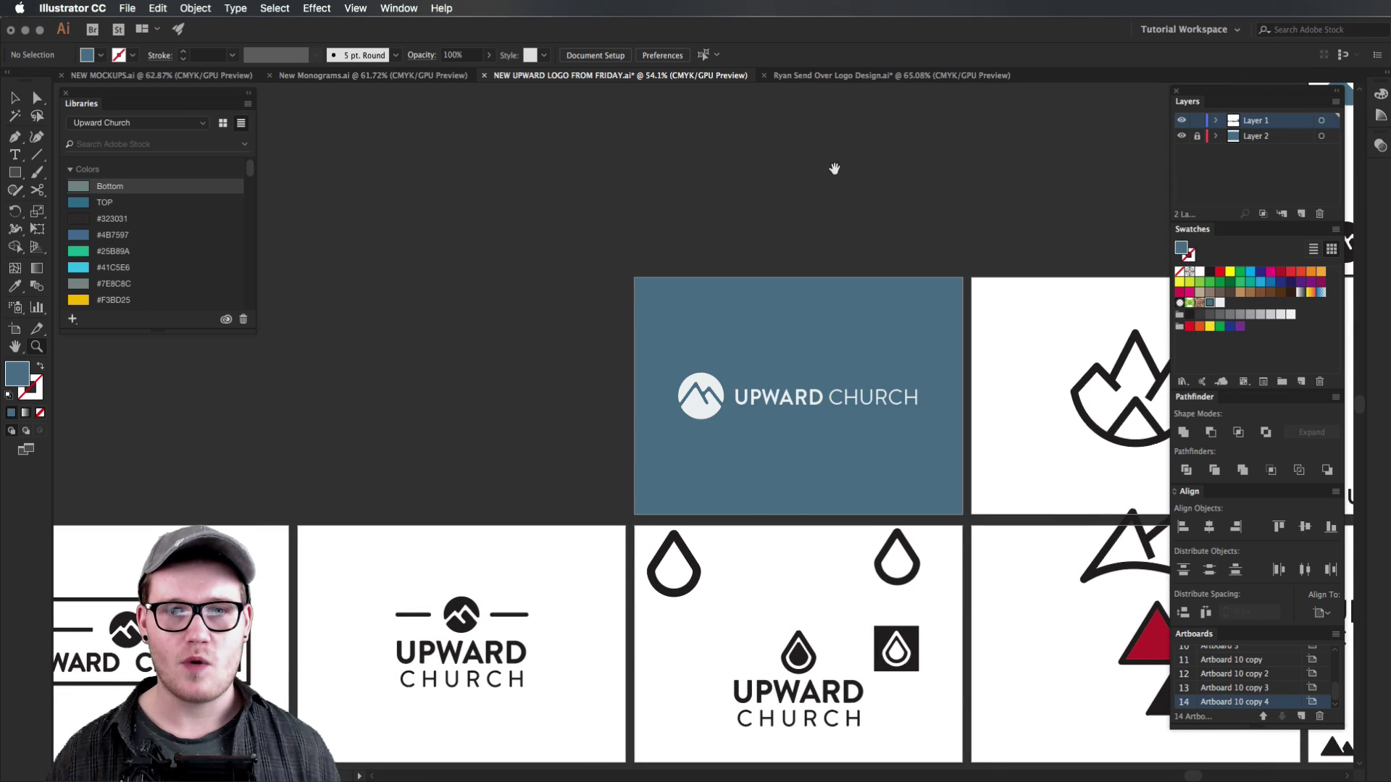
left_click_drag(726, 402, 796, 404)
left_click_drag(797, 404, 639, 432)
left_click(524, 386)
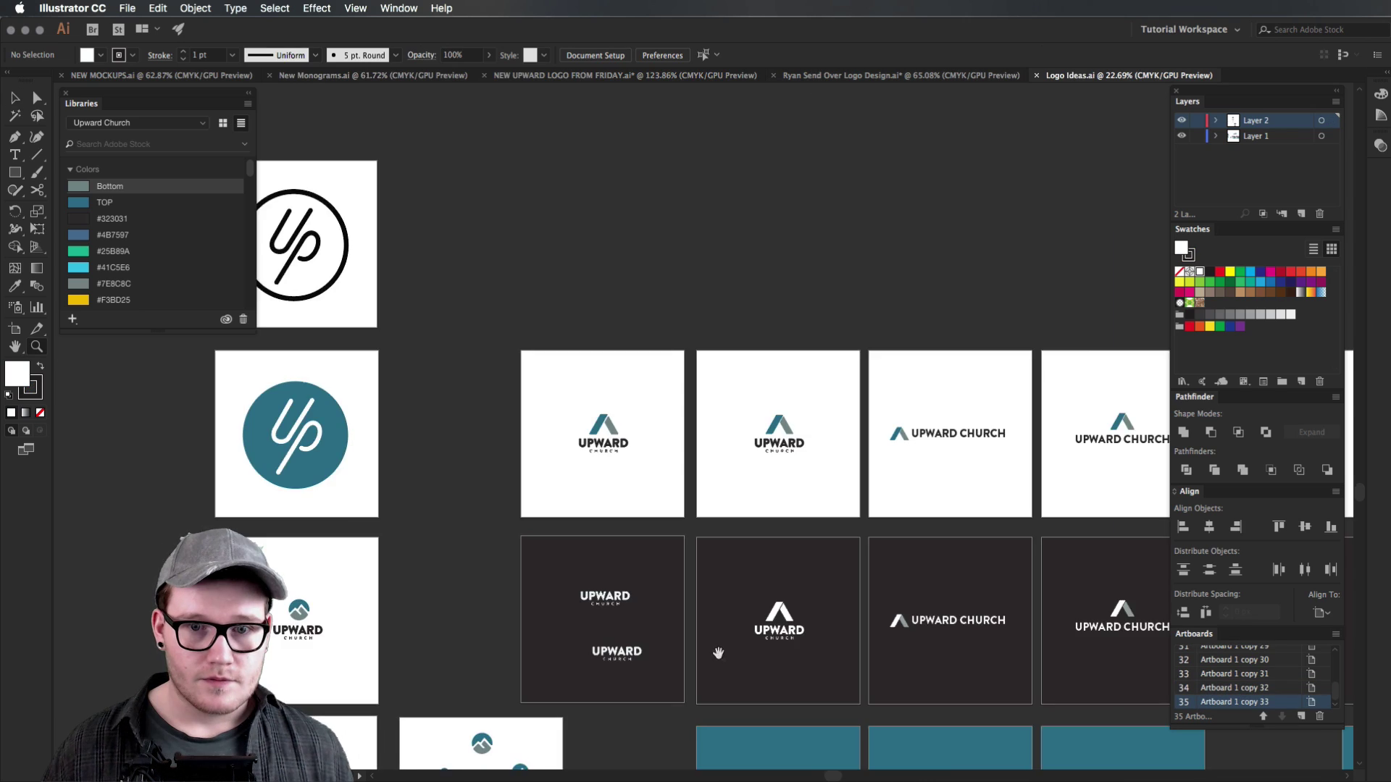
Step: Switch to Logo Ideas.ai and inspect the two-tone A-shaped mark above the stacked UPWARD CHURCH lettering
left_click_drag(718, 654, 637, 595)
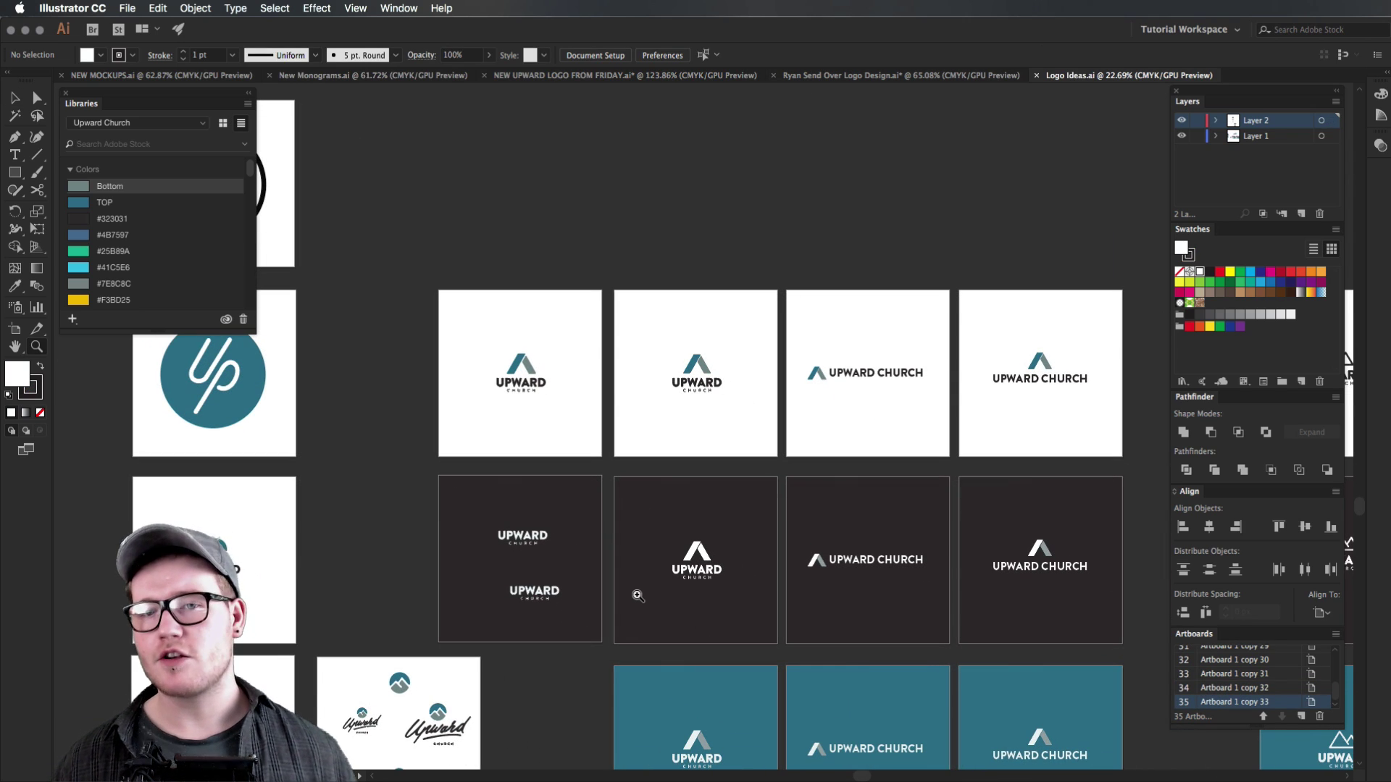
left_click_drag(652, 487, 716, 424)
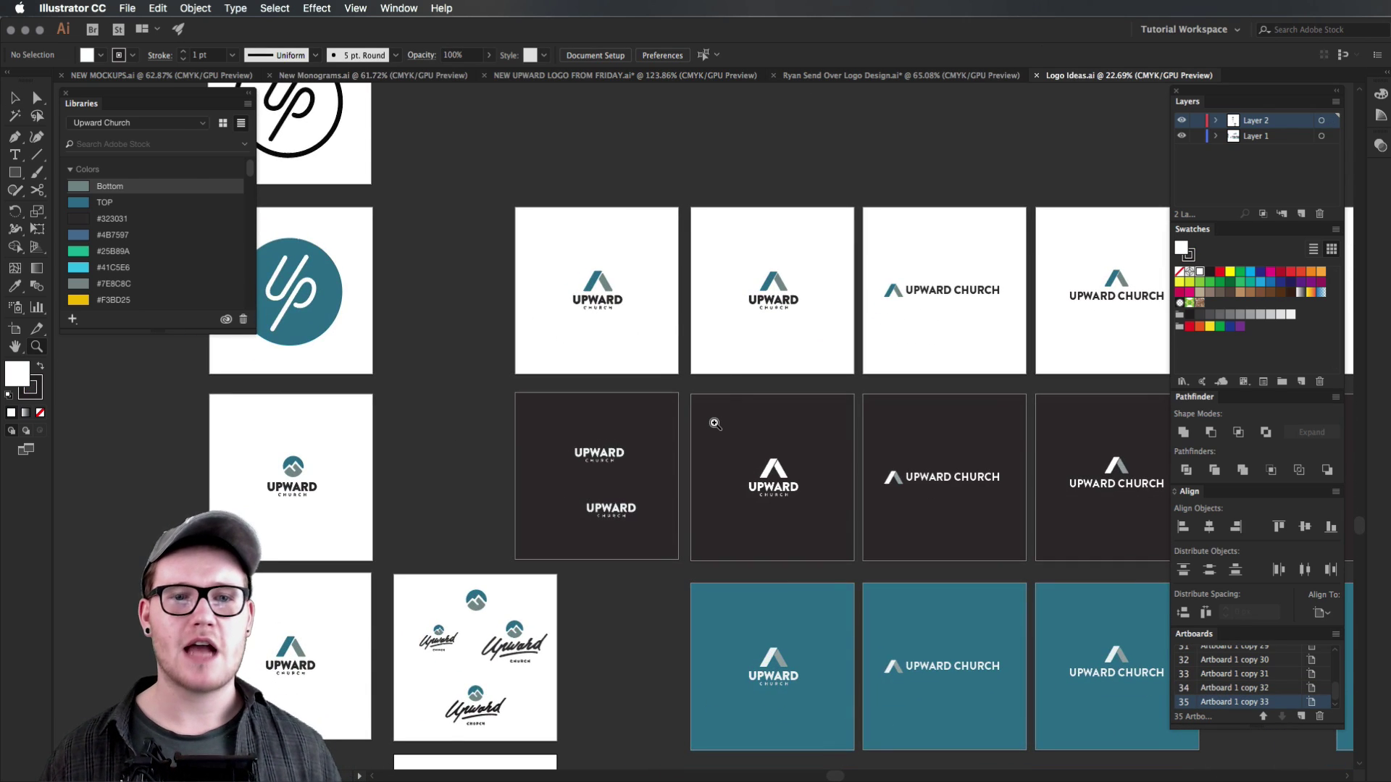
left_click(588, 290)
left_click_drag(818, 279, 800, 365)
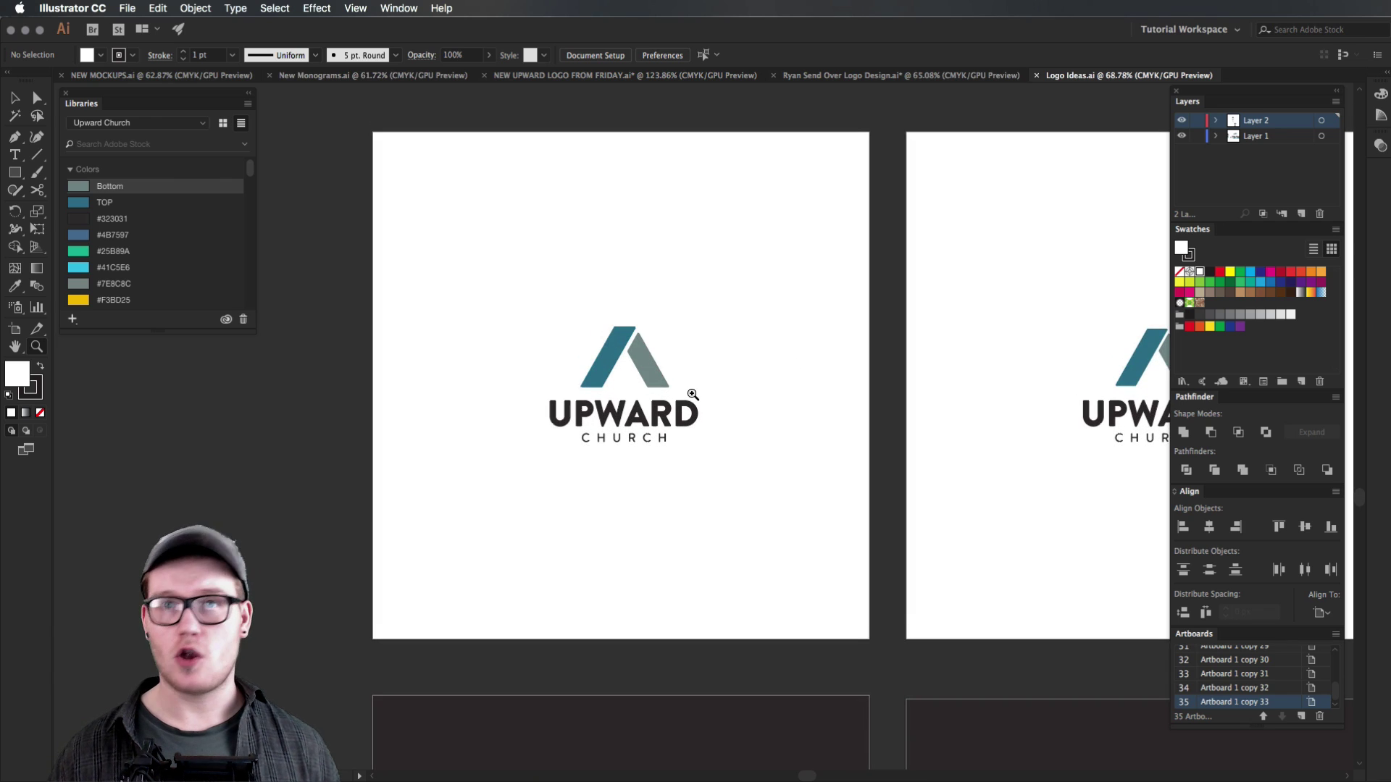
left_click_drag(697, 401, 770, 400)
key("v")
left_click_drag(648, 283, 545, 332)
left_click(634, 292)
Step: Compare the stacked, horizontal and centred UPWARD CHURCH lockups with the A-shaped mark on the white artboards
scroll(634, 293, "right", 5)
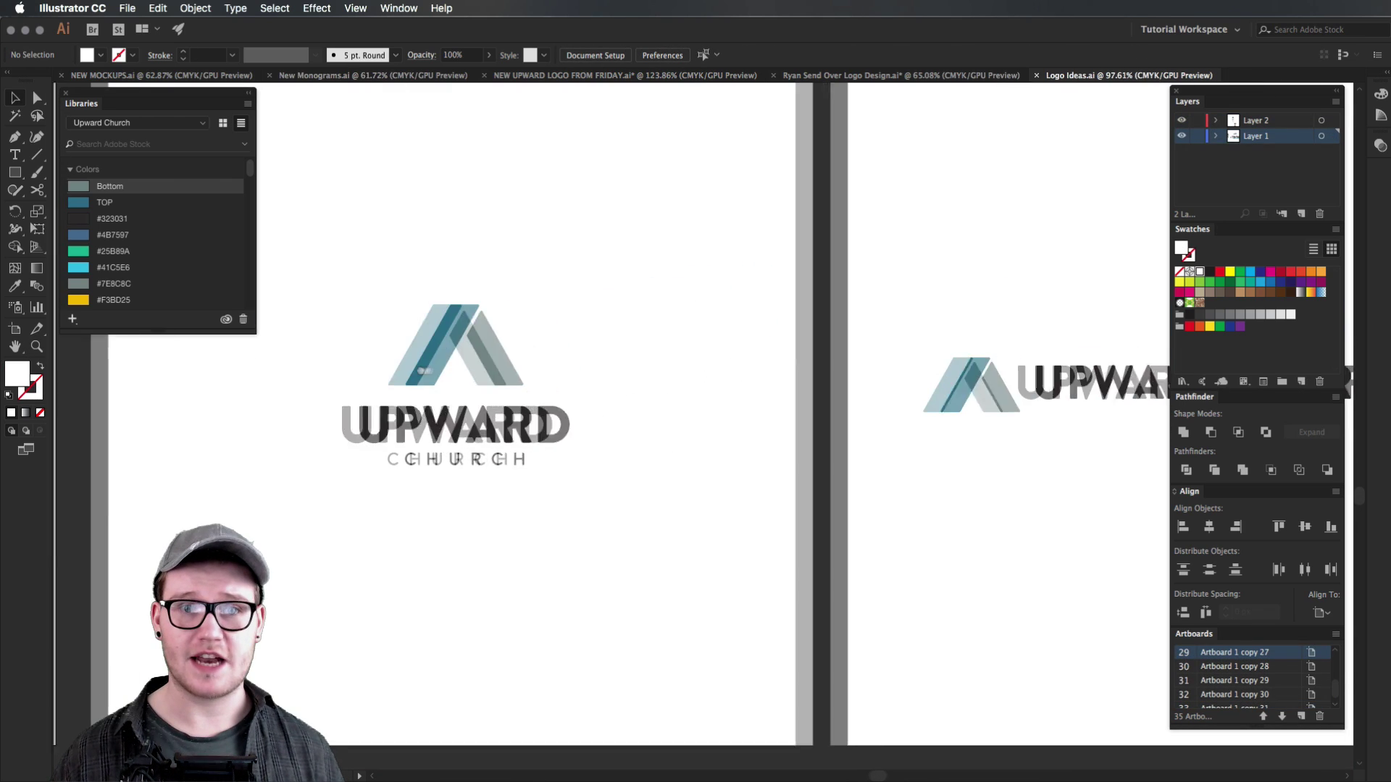
left_click_drag(914, 313, 246, 341)
key("z")
left_click_drag(731, 450, 604, 449)
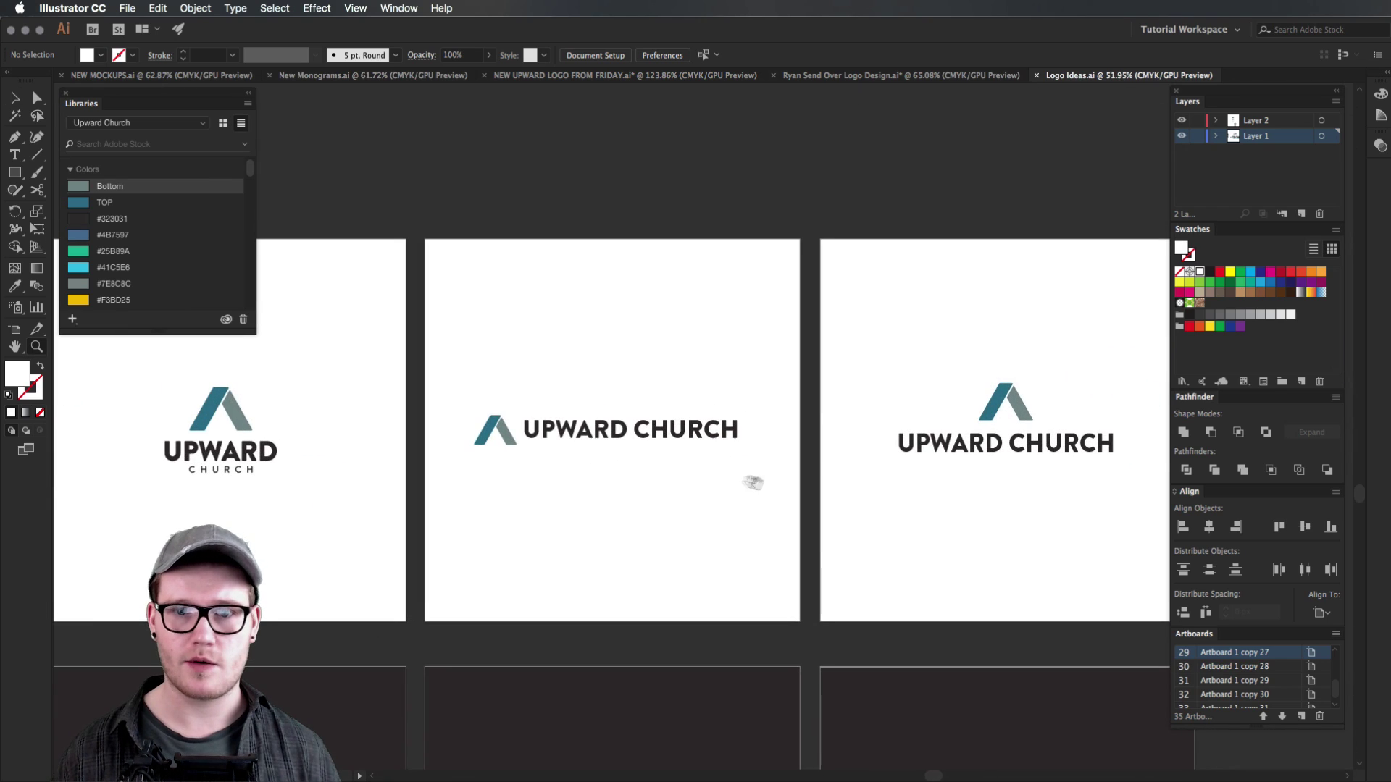
left_click_drag(752, 482, 648, 478)
Step: Review the A-shaped UPWARD CHURCH lockups on the dark and teal artboards
scroll(636, 516, "left", 10)
scroll(636, 516, "down", 5)
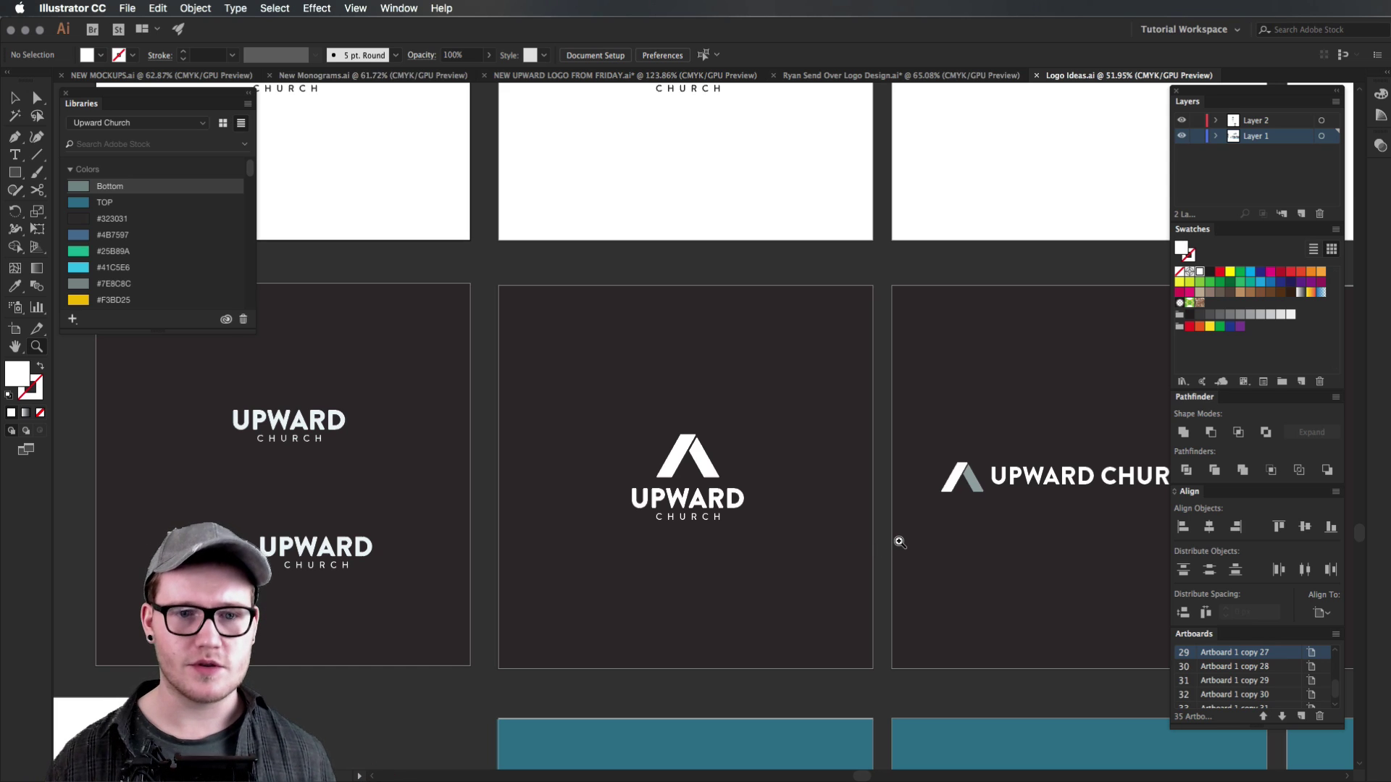
left_click_drag(1008, 530, 400, 417)
left_click_drag(502, 664, 687, 454)
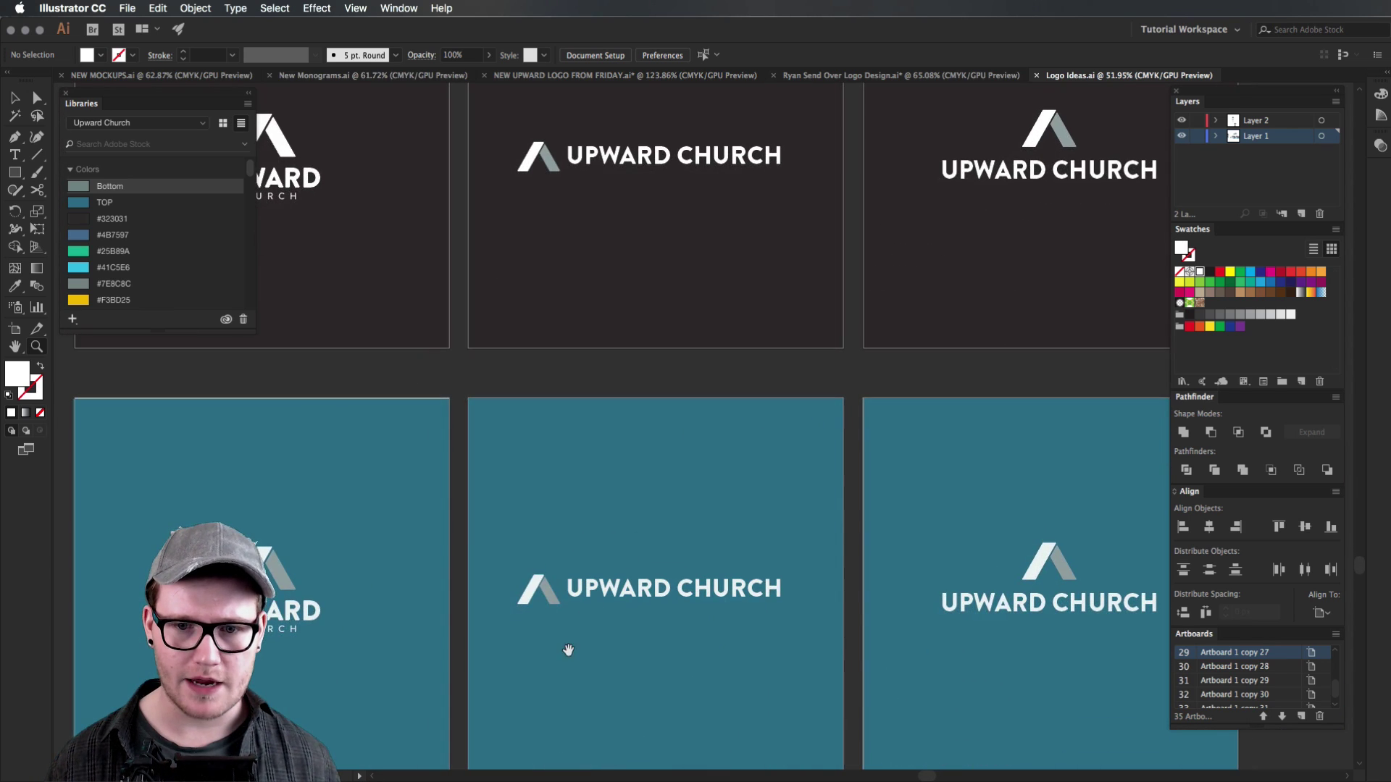
scroll(568, 649, "down", 4)
Step: Look past the script Upward variants and examine the teal and grey circular mountain logo with stacked UPWARD CHURCH lettering
scroll(568, 650, "left", 20)
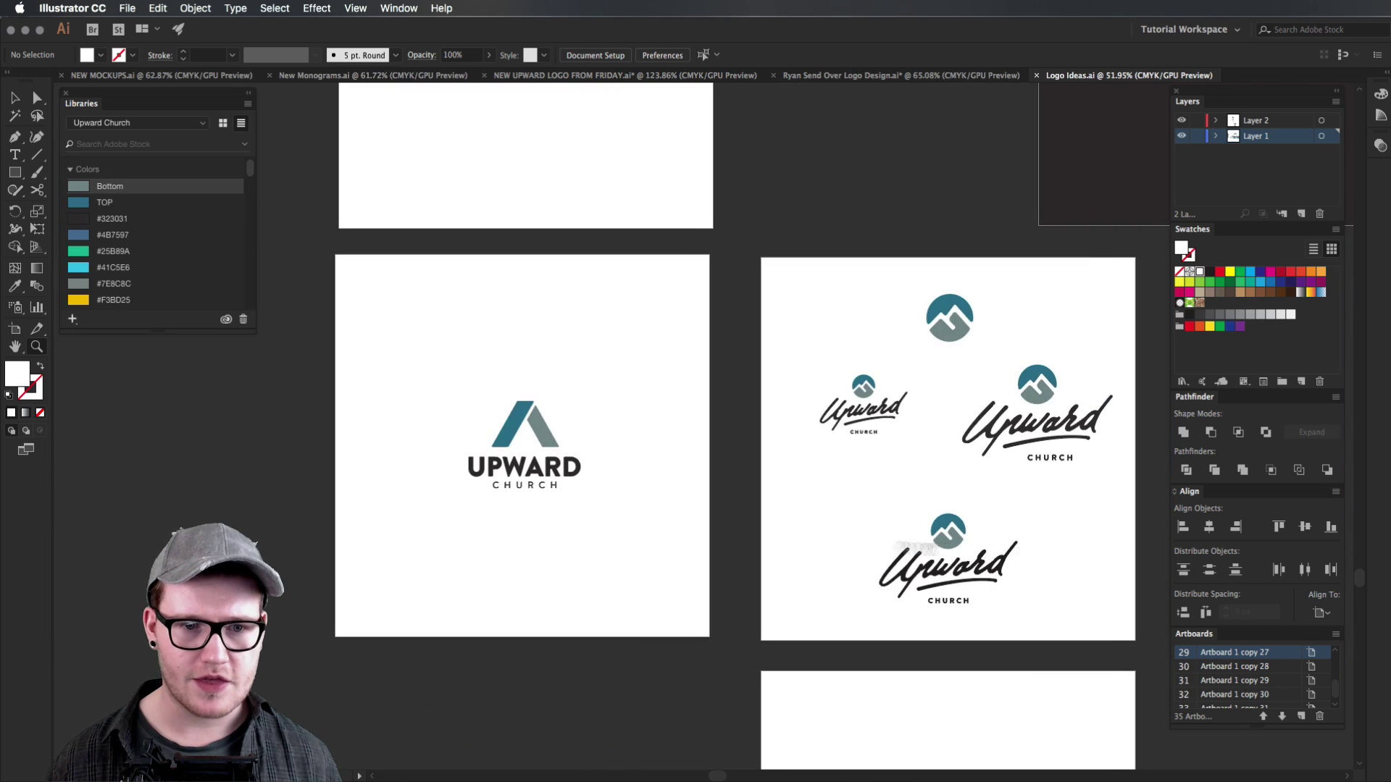
scroll(813, 581, "up", 10)
scroll(813, 581, "left", 5)
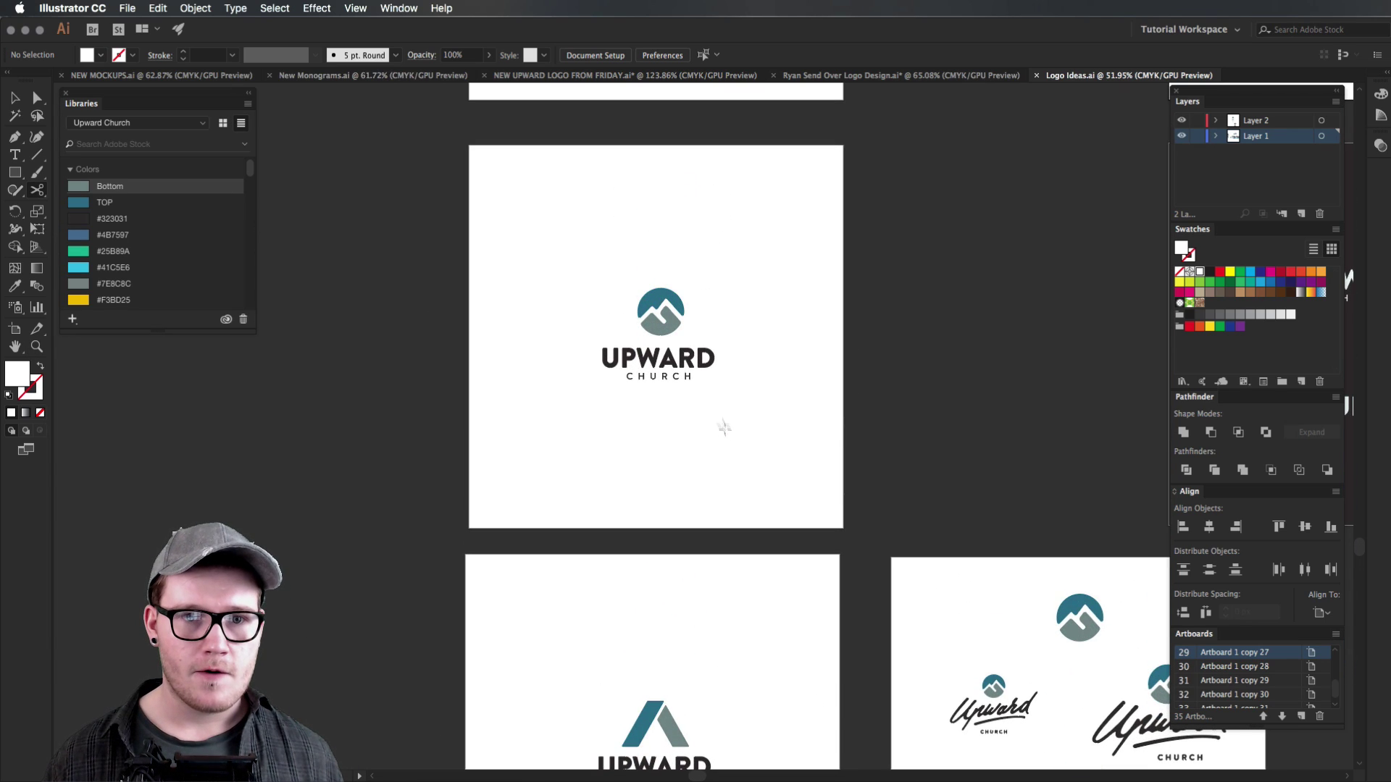
left_click_drag(683, 392, 745, 652)
key("z")
left_click_drag(727, 587, 830, 584)
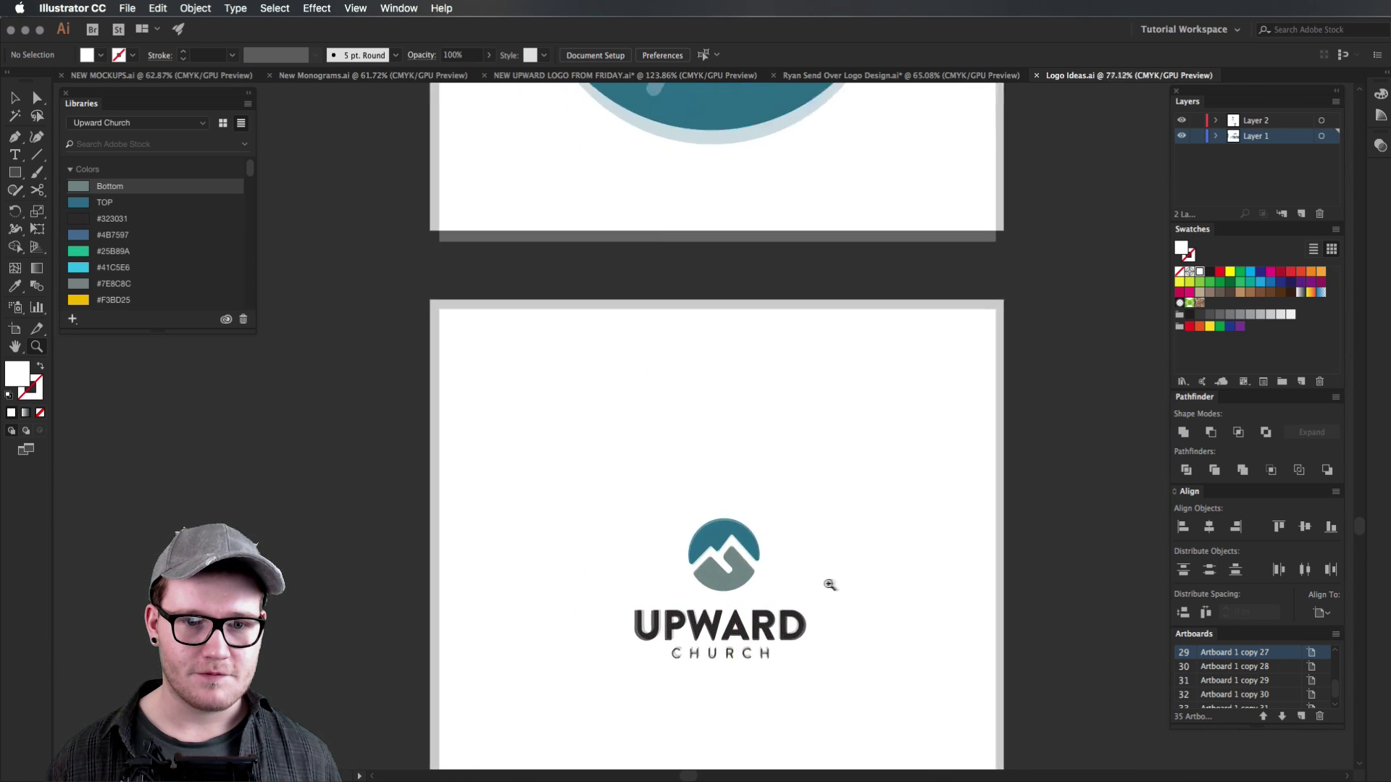
left_click(830, 584)
scroll(903, 624, "down", 5)
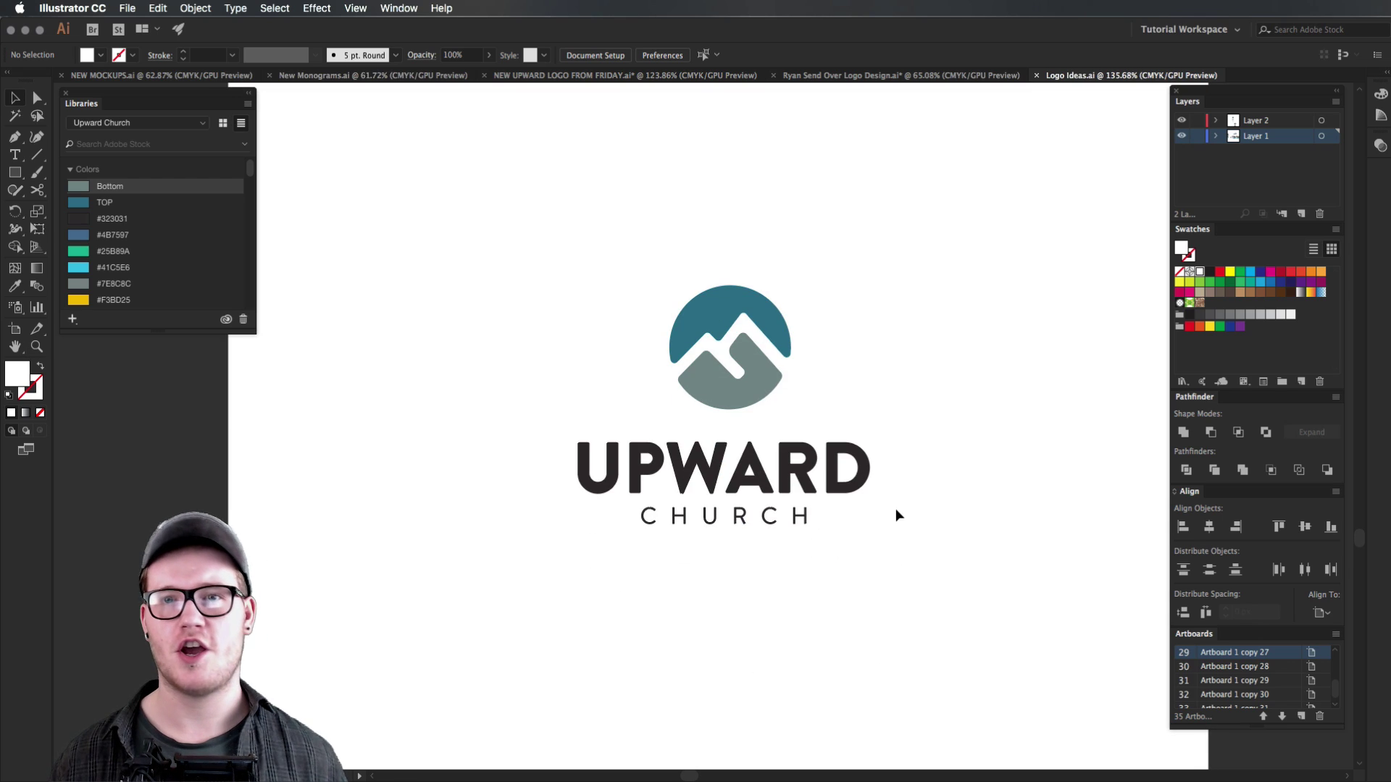
Step: Inspect the grouped teal and grey circular mountain mark above the UPWARD CHURCH lettering on Artboard 1 copy 30
left_click(731, 306)
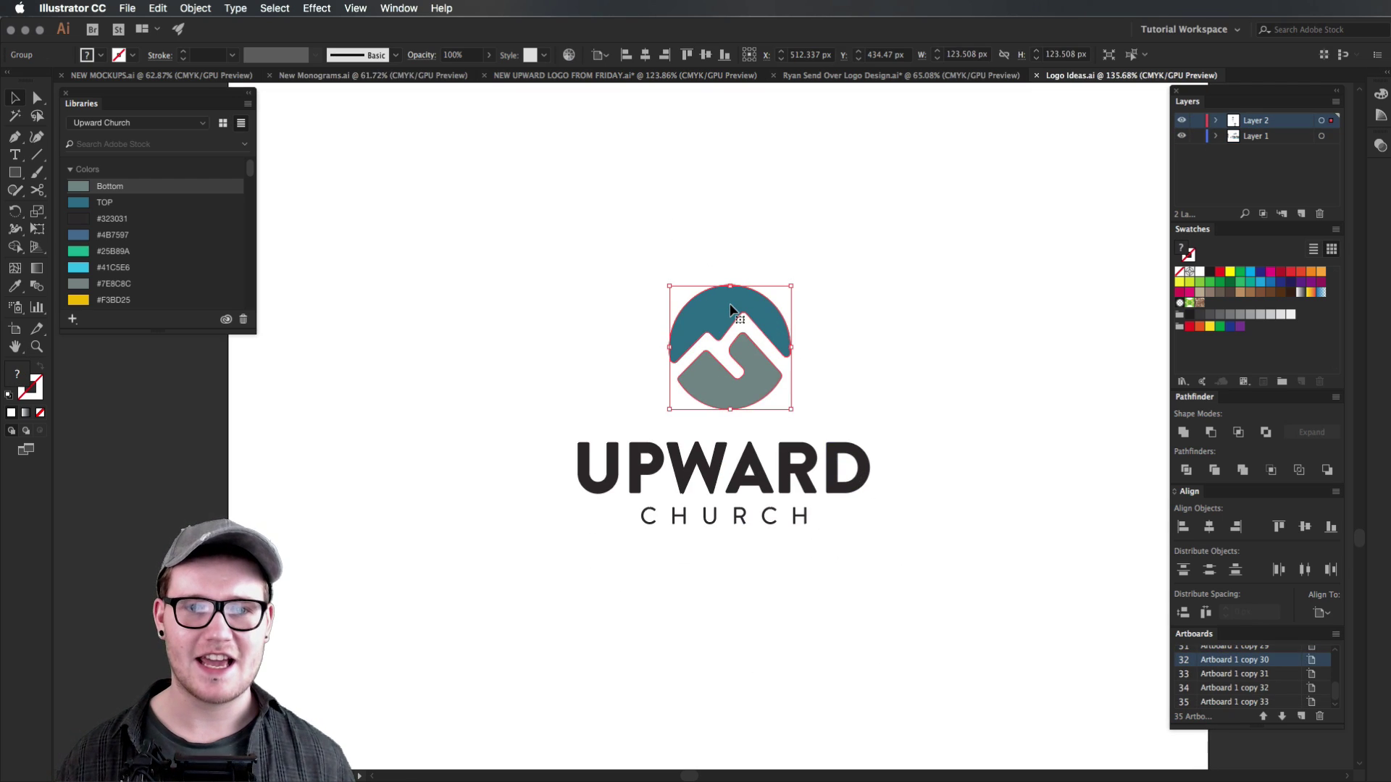
left_click(873, 384)
left_click(761, 384)
left_click(911, 360)
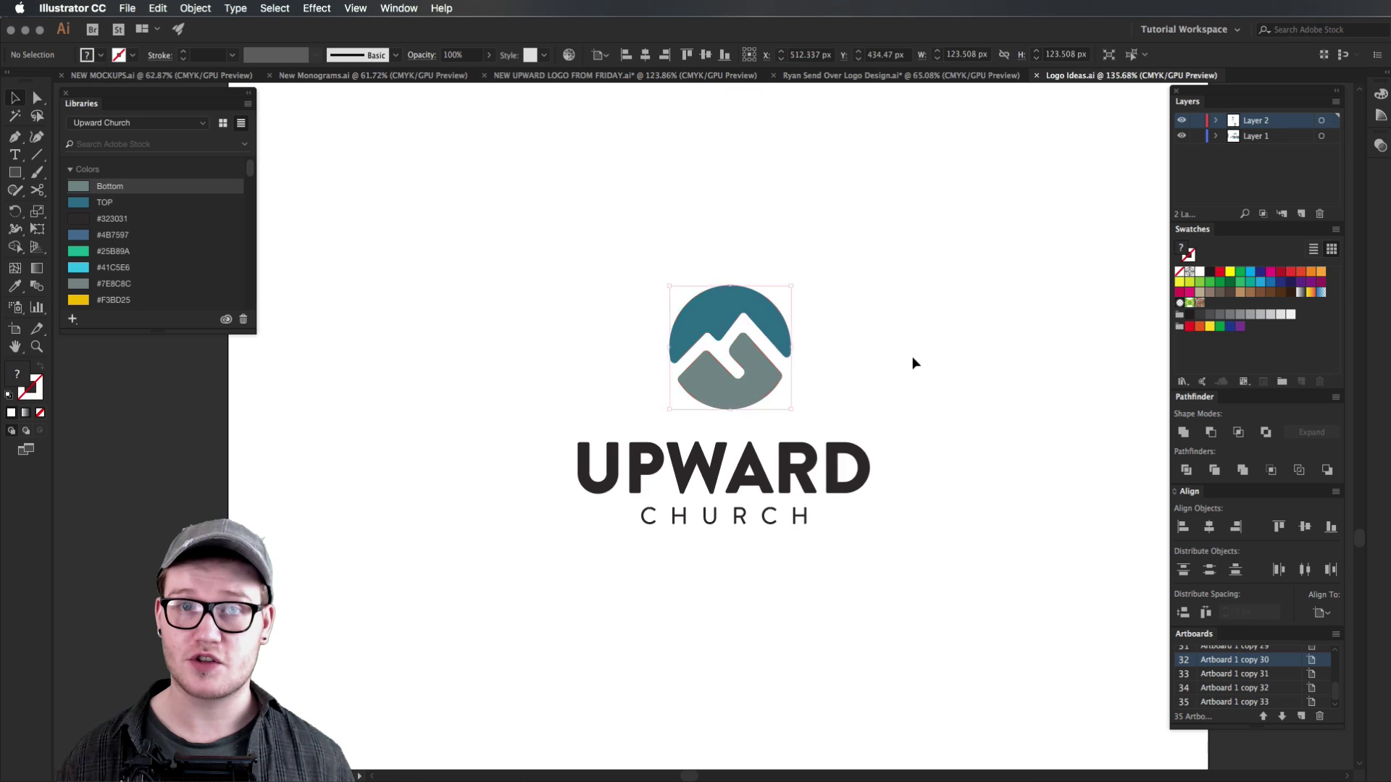
scroll(893, 349, "down", 1)
scroll(894, 350, "down", 1)
Step: Switch to Ryan Send Over Logo Design.ai and inspect the stacked circular mountain UPWARD CHURCH logo on Artboard 1
left_click(837, 76)
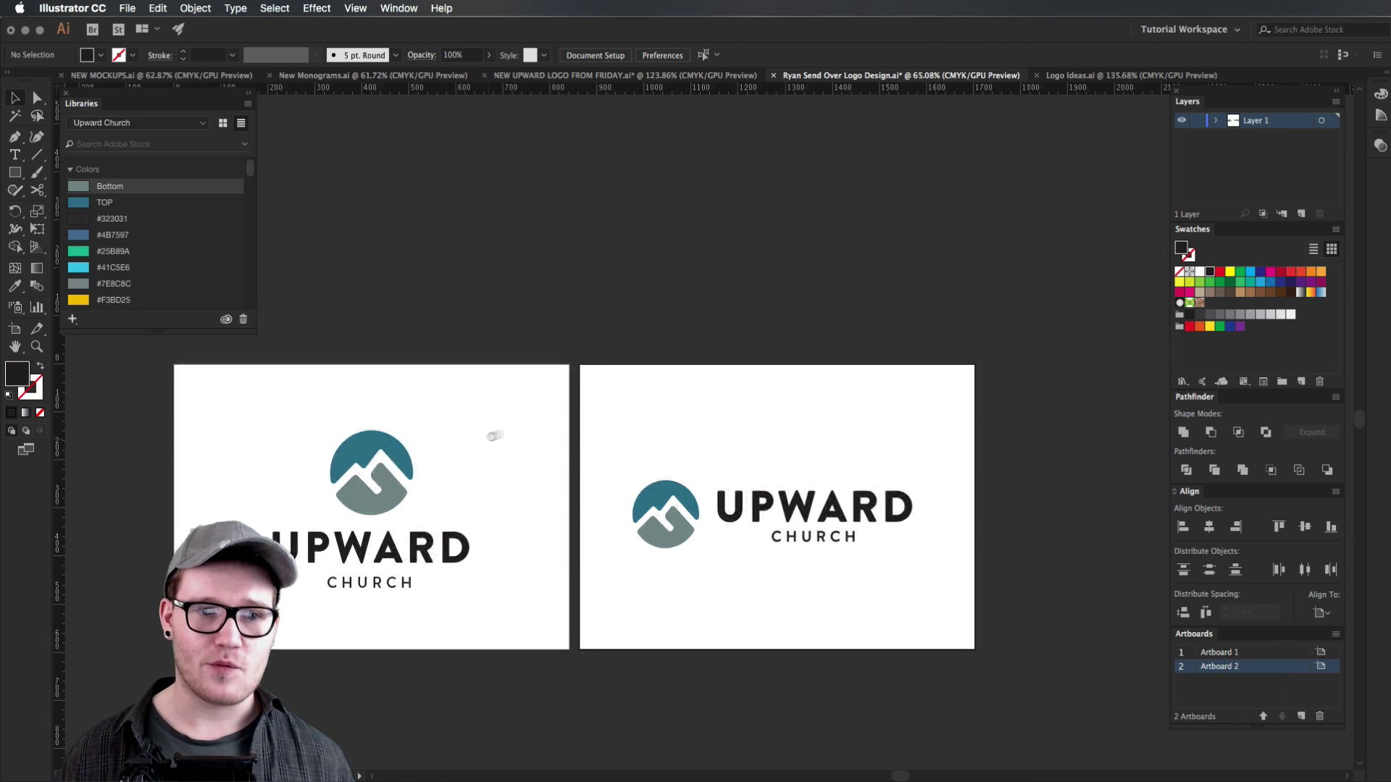
left_click_drag(491, 435, 788, 326)
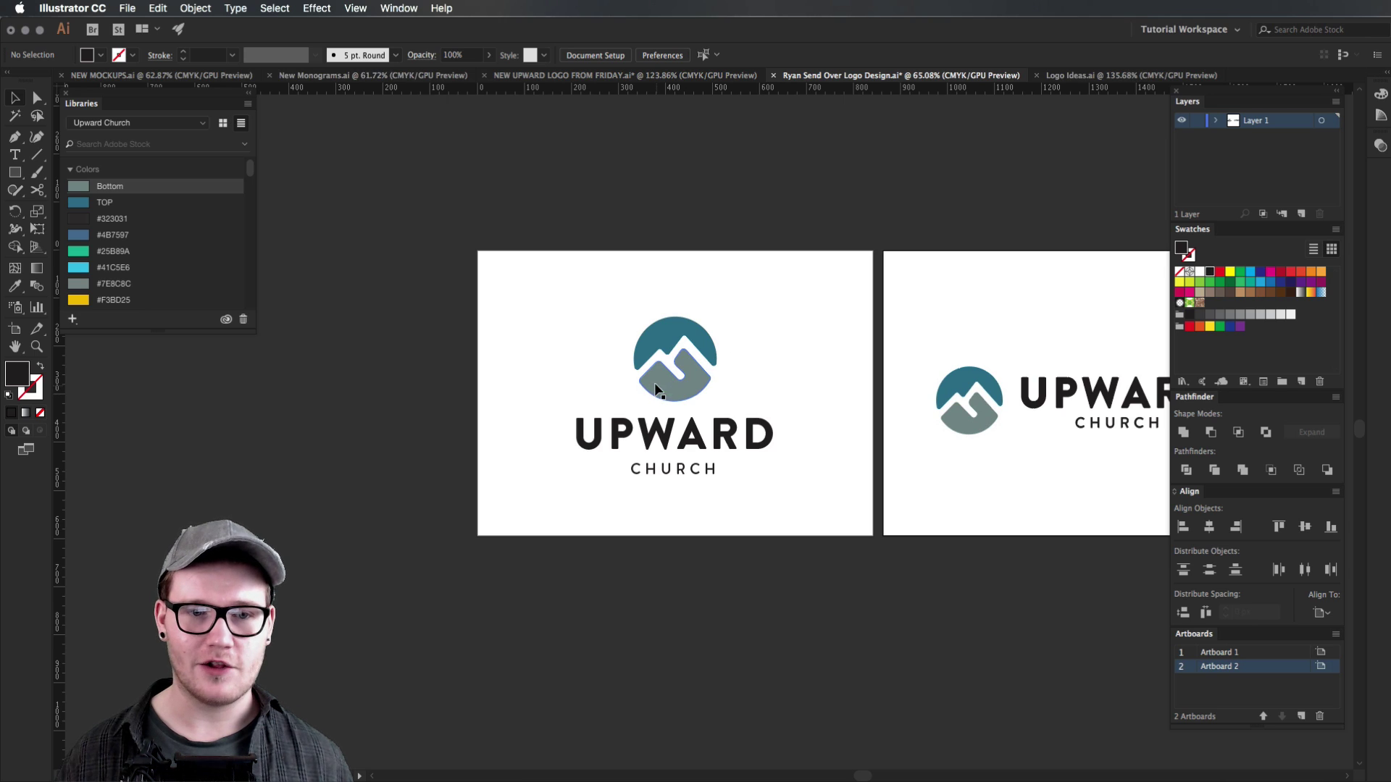
left_click(652, 347)
key("super+shift+a")
key("z")
left_click_drag(663, 389, 839, 481)
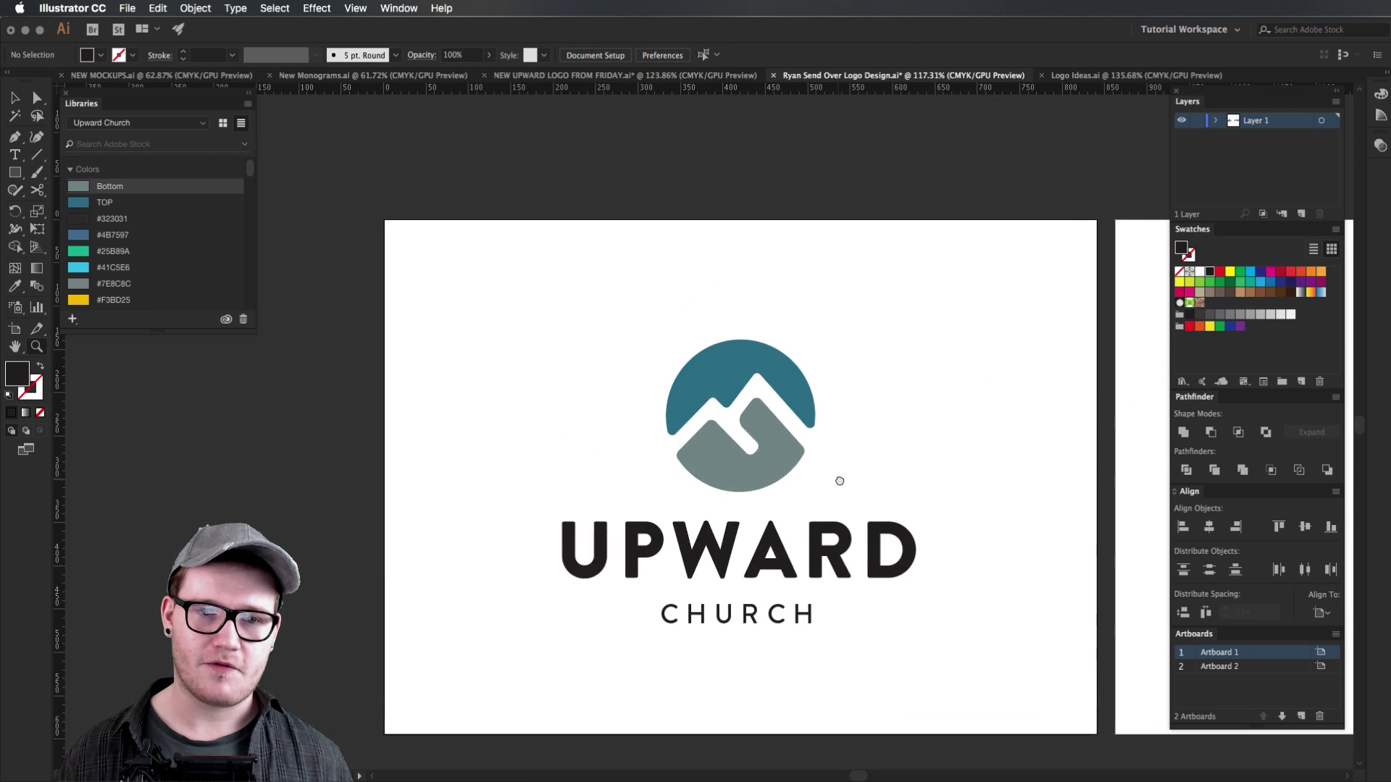
key("v")
left_click_drag(927, 340, 662, 684)
left_click(662, 684)
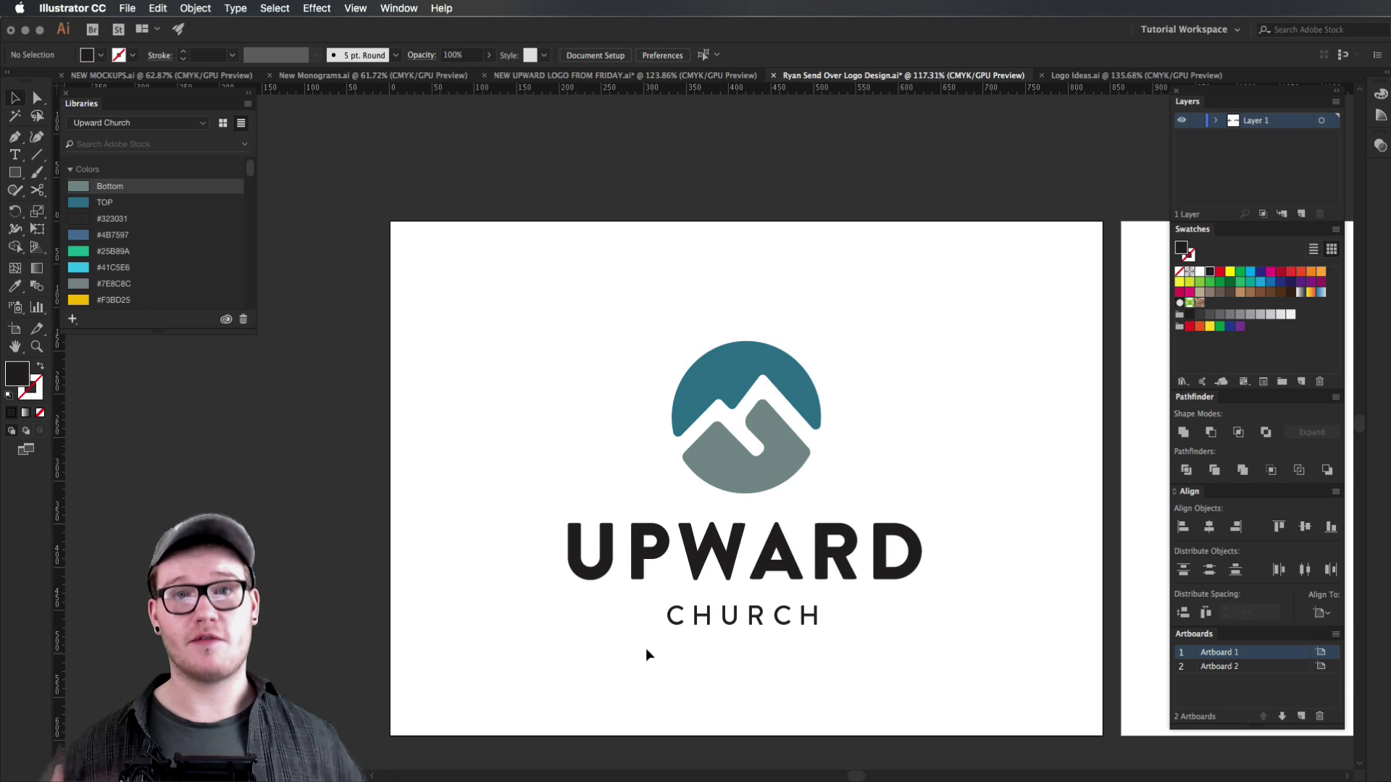
Step: Examine the horizontal UPWARD CHURCH lockup with the circular mountain mark on Artboard 2
left_click_drag(737, 594, 442, 565)
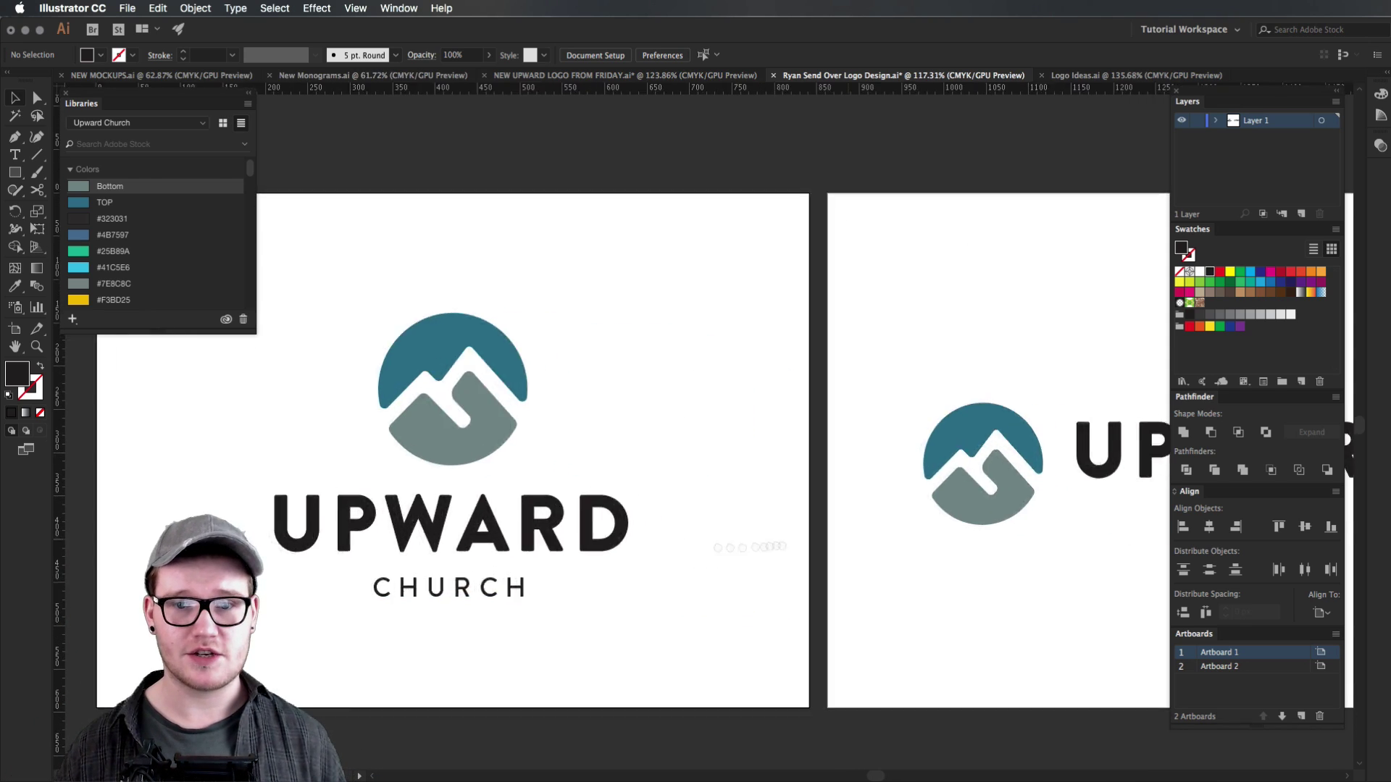
left_click_drag(846, 538, 453, 551)
left_click_drag(582, 582, 942, 406)
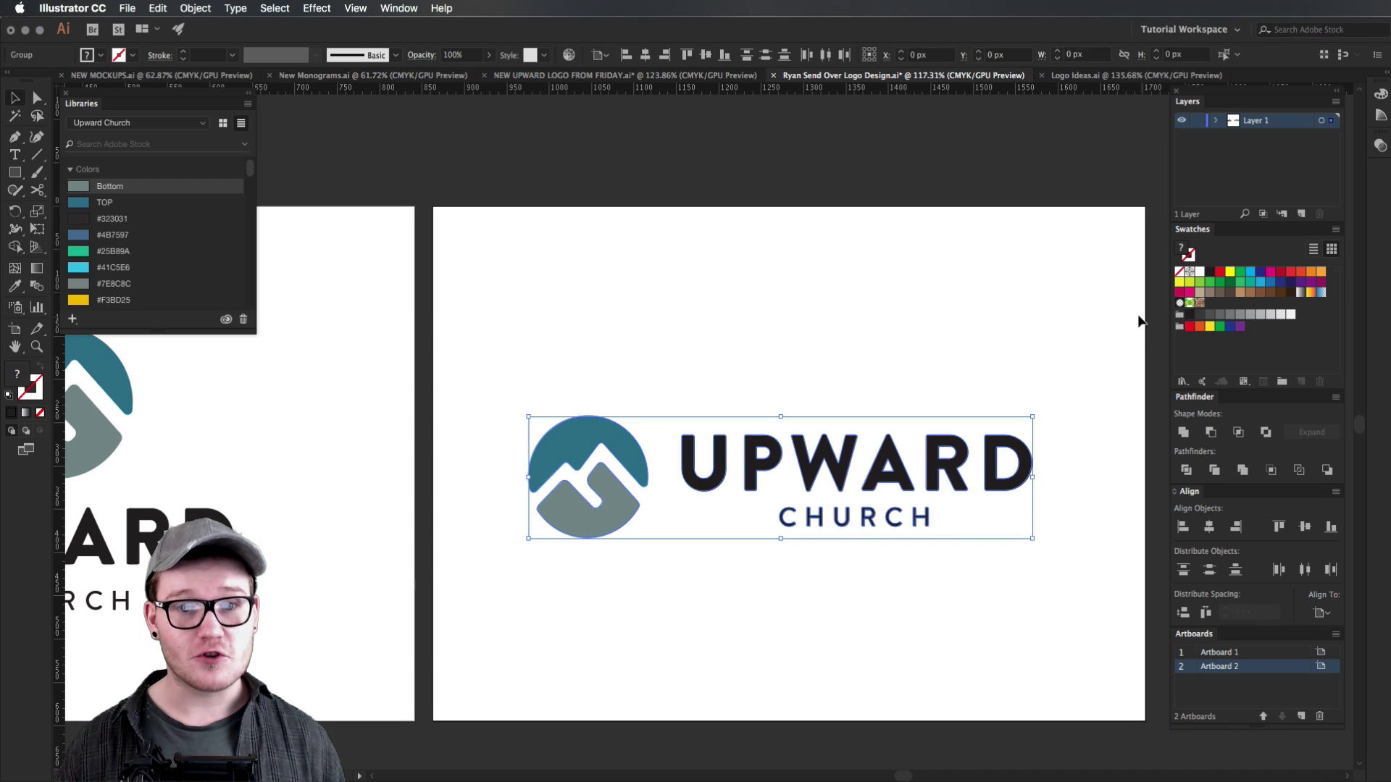
left_click(1034, 329)
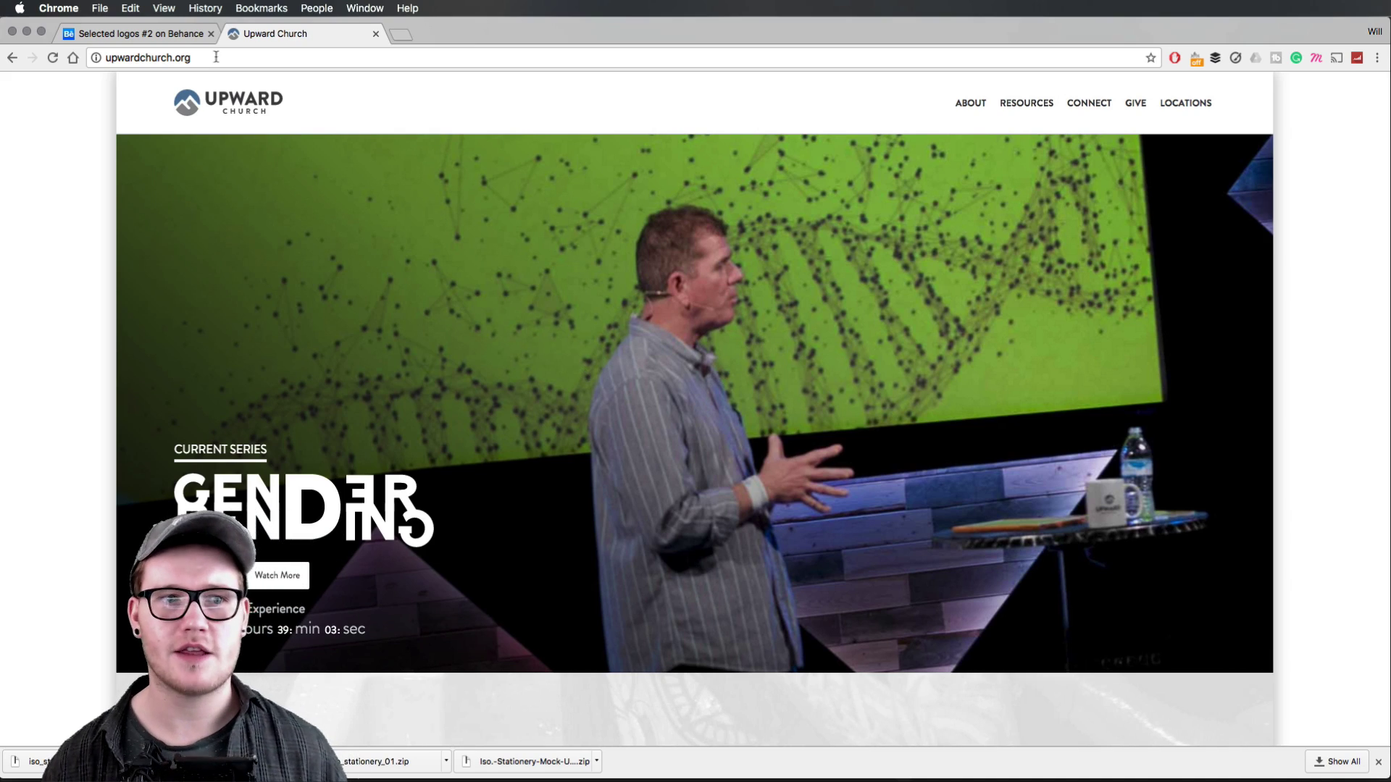
Step: Switch to Chrome, browse the upwardchurch.org homepage and open the Instagram post showing the UPWARD CHURCH roadside sign
scroll(645, 655, "down", 10)
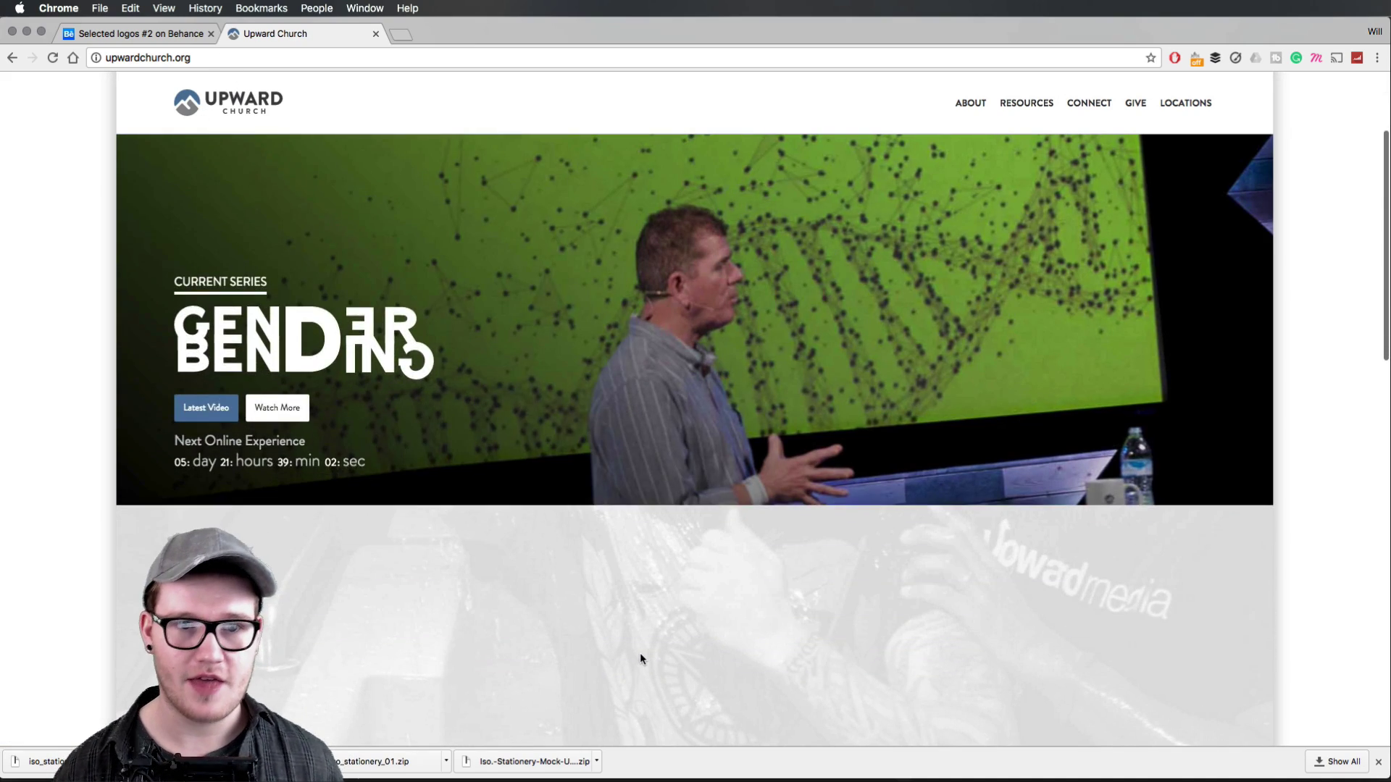
scroll(641, 658, "down", 10)
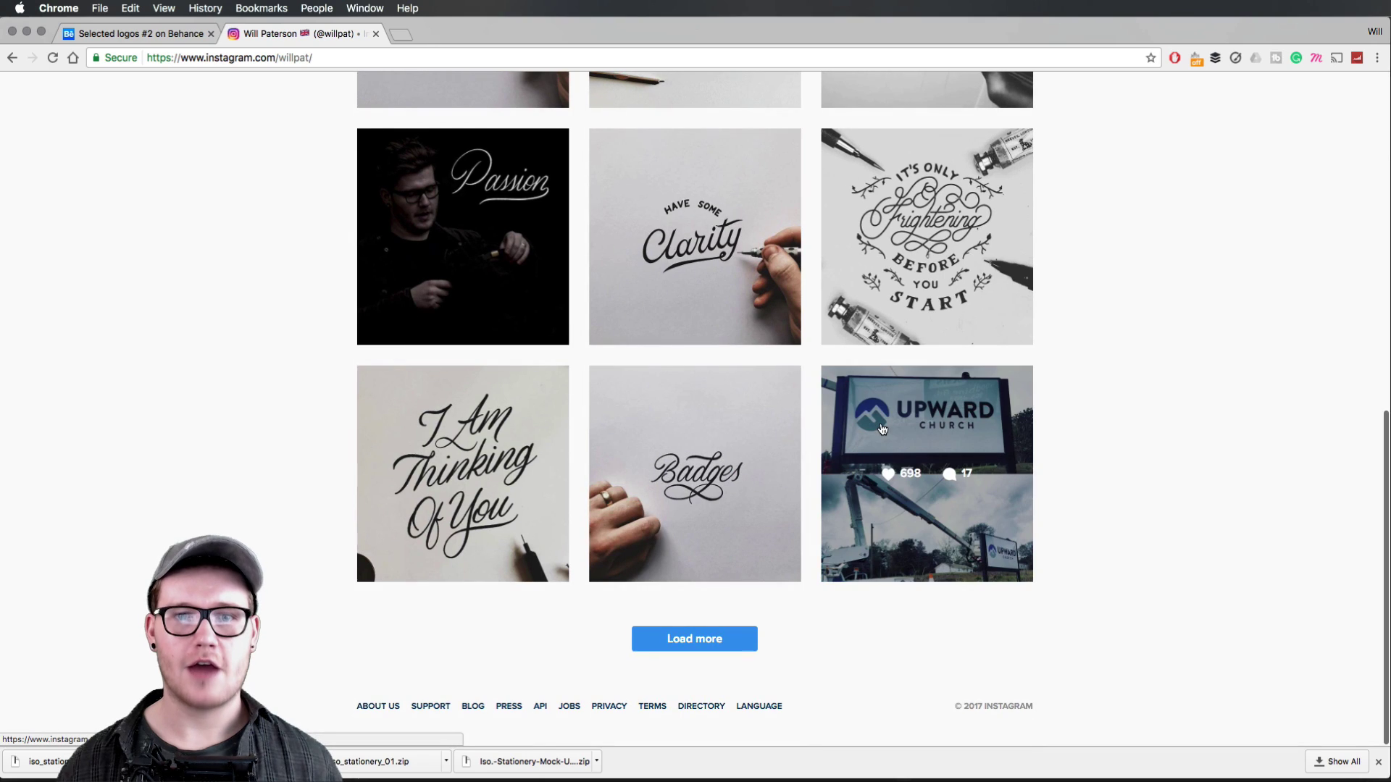
left_click(927, 473)
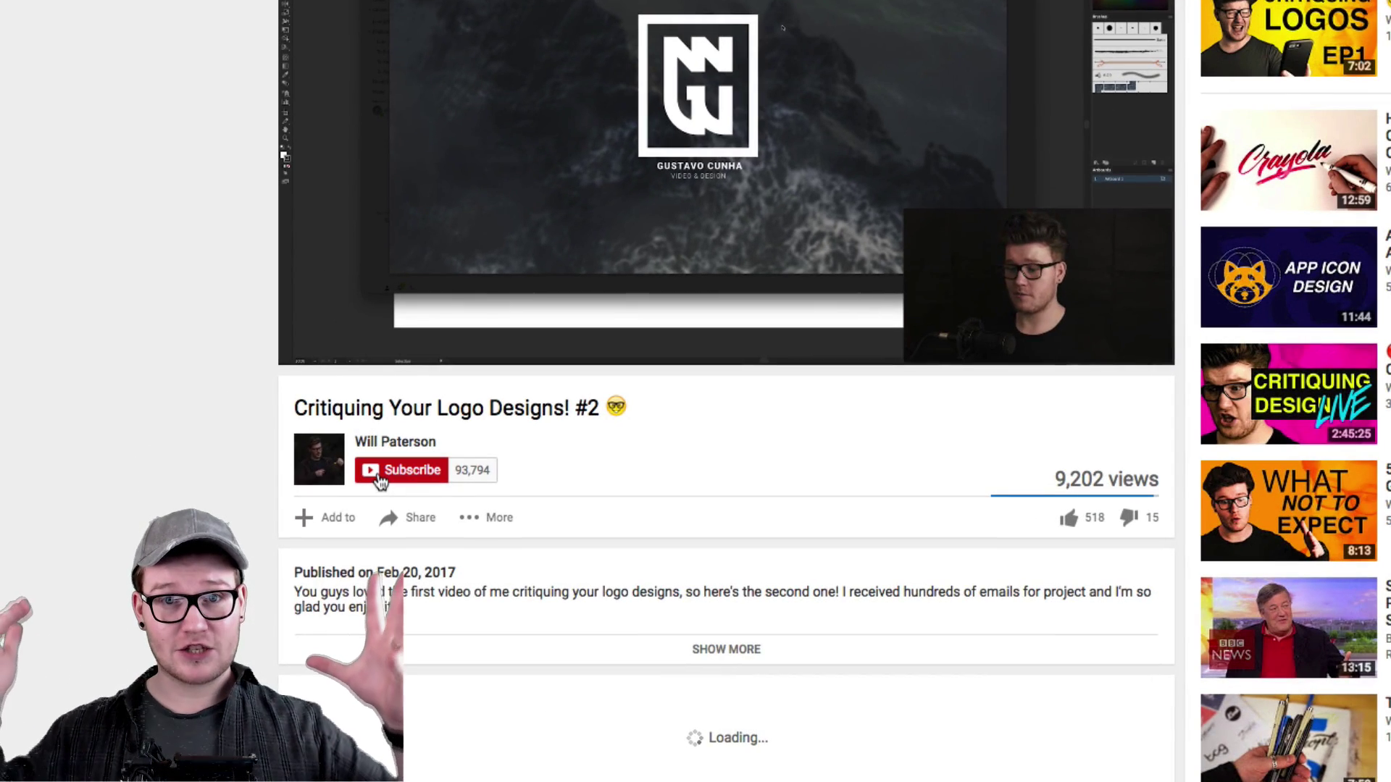
Step: Subscribe to the channel of the video "Critiquing Your Logo Designs! #2" and save the setting to send all its notifications
left_click(378, 477)
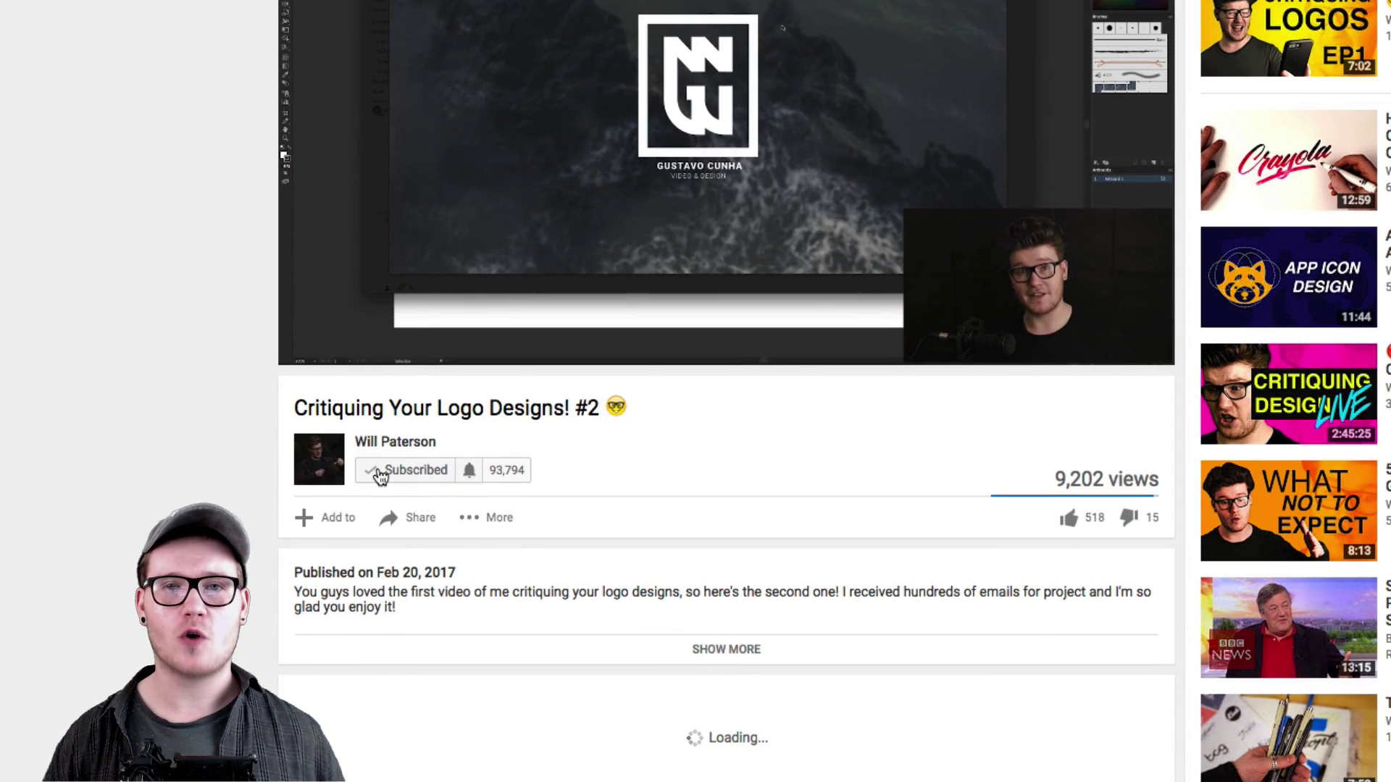
left_click(470, 470)
left_click(786, 252)
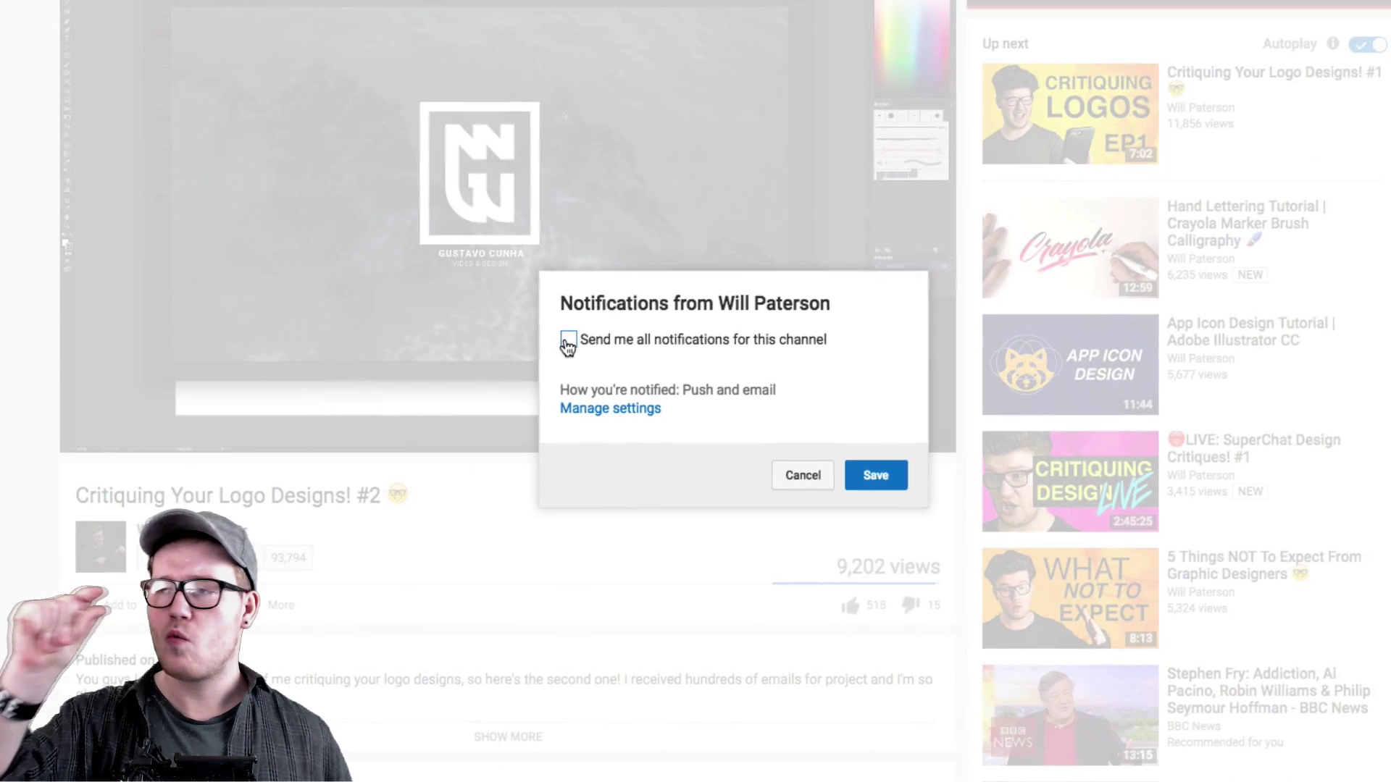
left_click(866, 476)
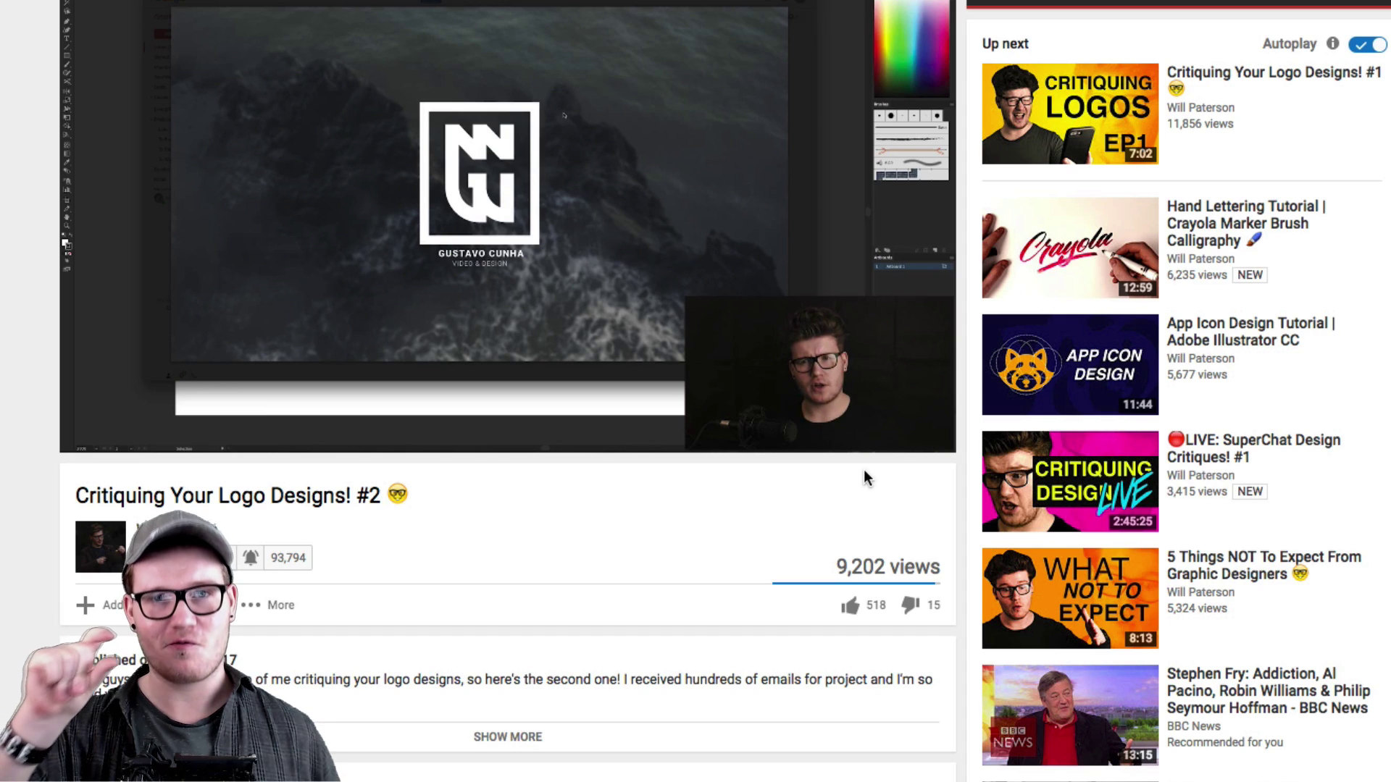